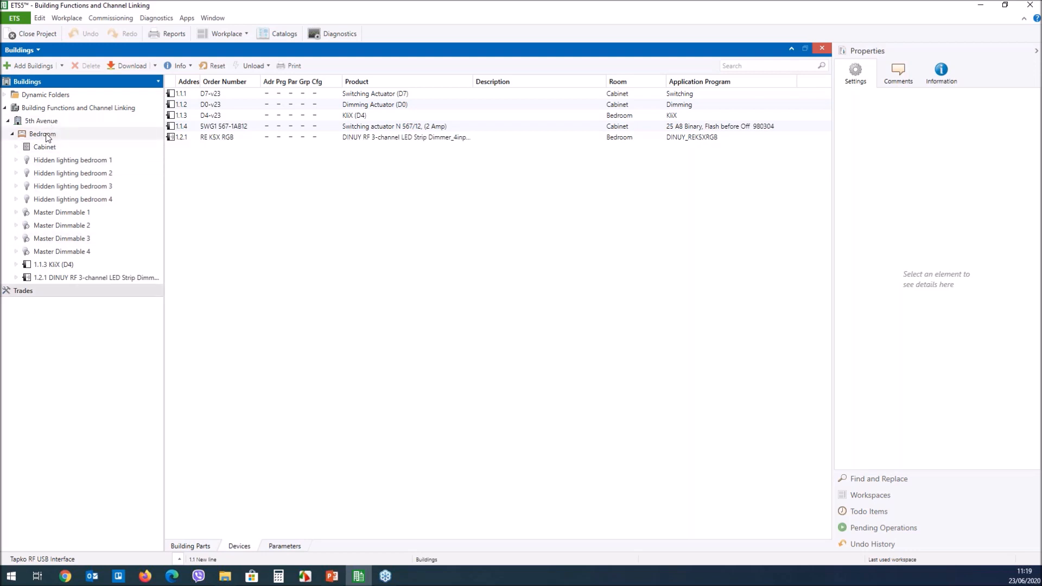
- Expand the Bedroom's Cabinet to list its devices, and view the group addresses of Hidden lighting bedroom 1
{"action": "left_click", "coordinate": [17, 148]}
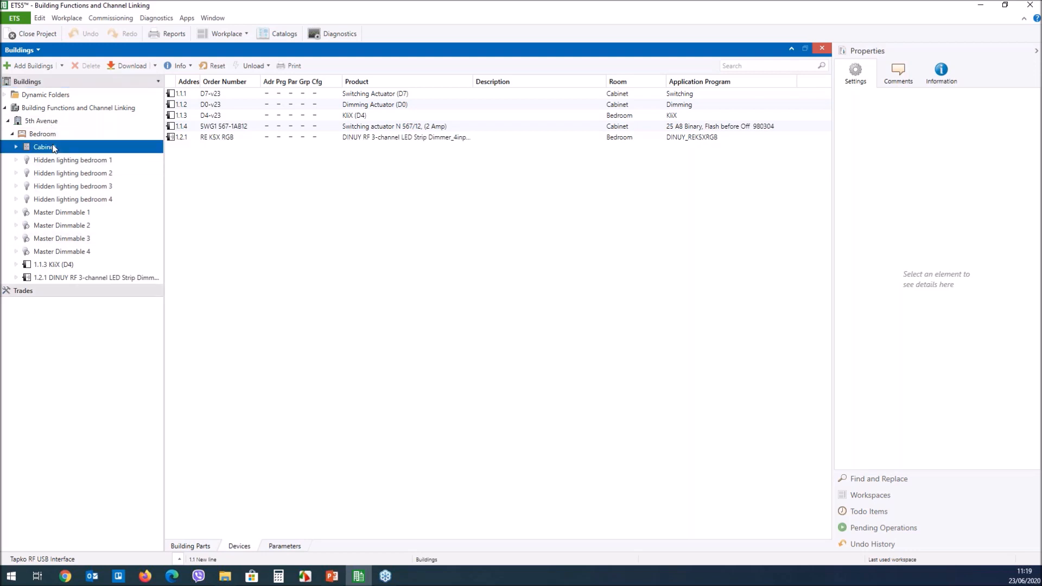
{"action": "left_click", "coordinate": [16, 147]}
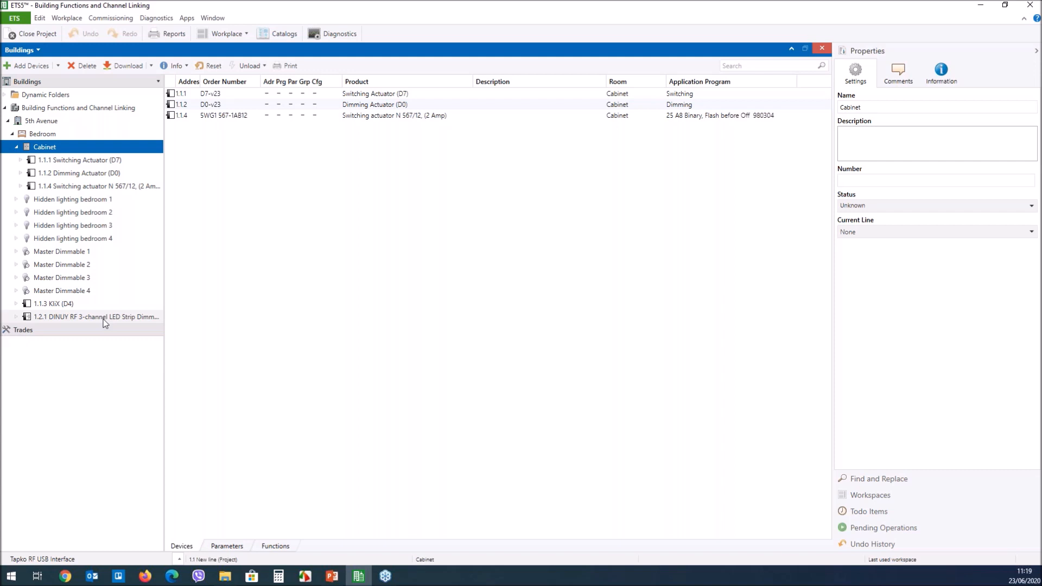
{"action": "left_click", "coordinate": [96, 200]}
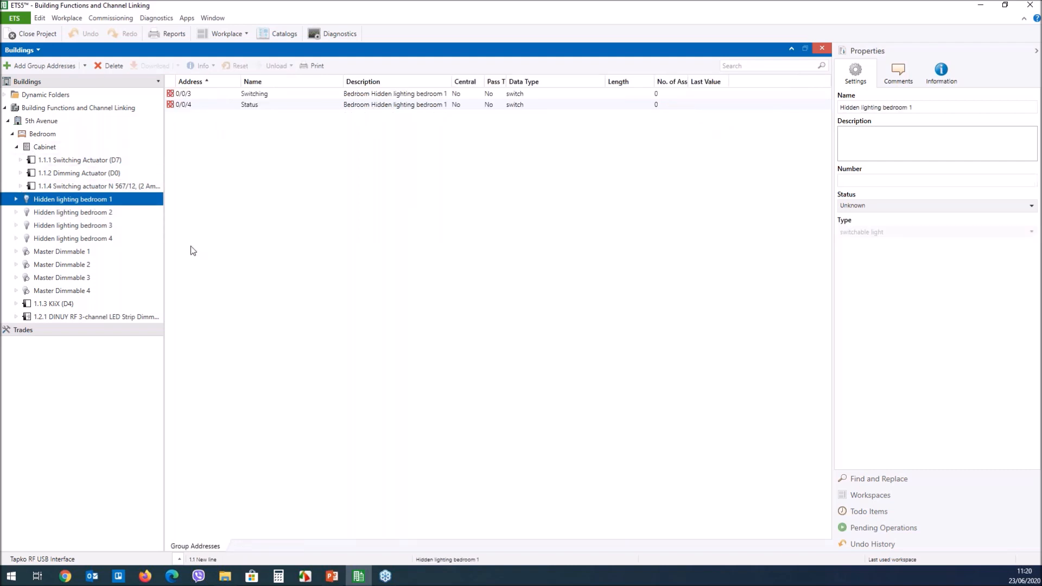
- Look through the function types that can be added to the Bedroom, without adding one
{"action": "left_click", "coordinate": [74, 136]}
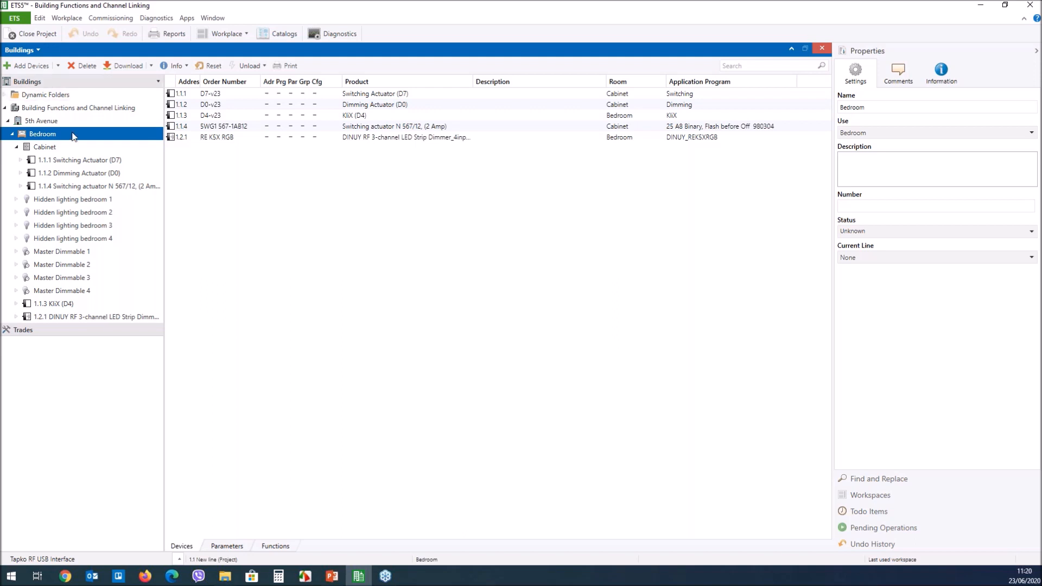
{"action": "right_click", "coordinate": [74, 137]}
{"action": "mouse_move", "coordinate": [152, 199]}
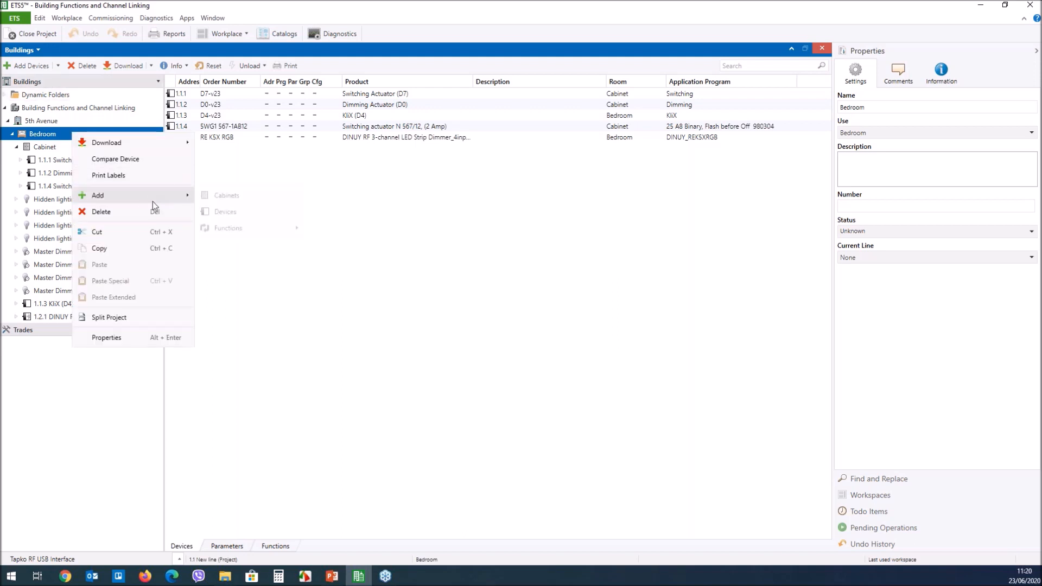
{"action": "mouse_move", "coordinate": [249, 229]}
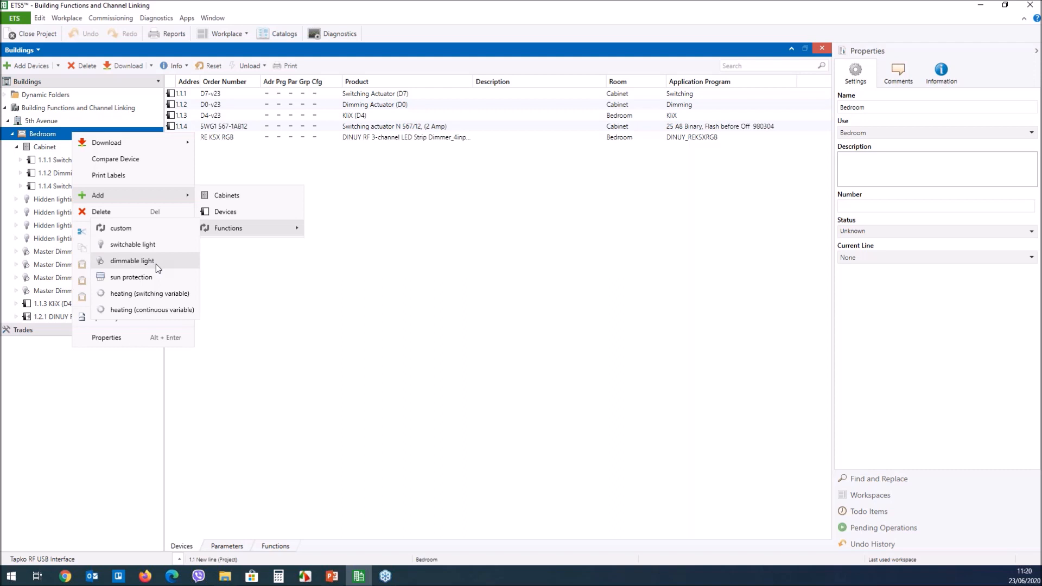
{"action": "left_click", "coordinate": [321, 289]}
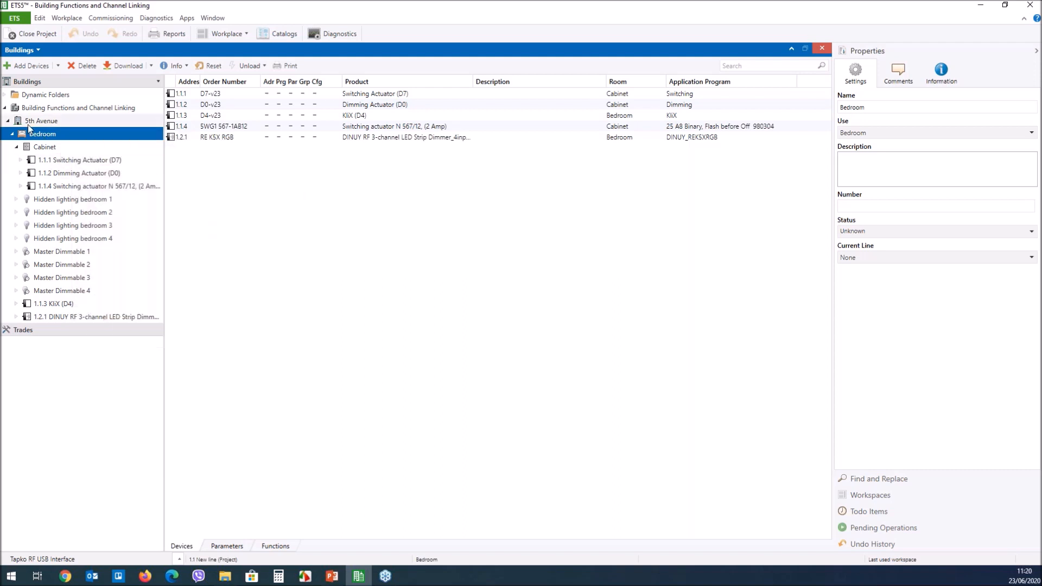
- Review the parameter configuration of channels CH-1 to CH-8 of 1.1.1 Switching Actuator (D7)
{"action": "left_click", "coordinate": [77, 161]}
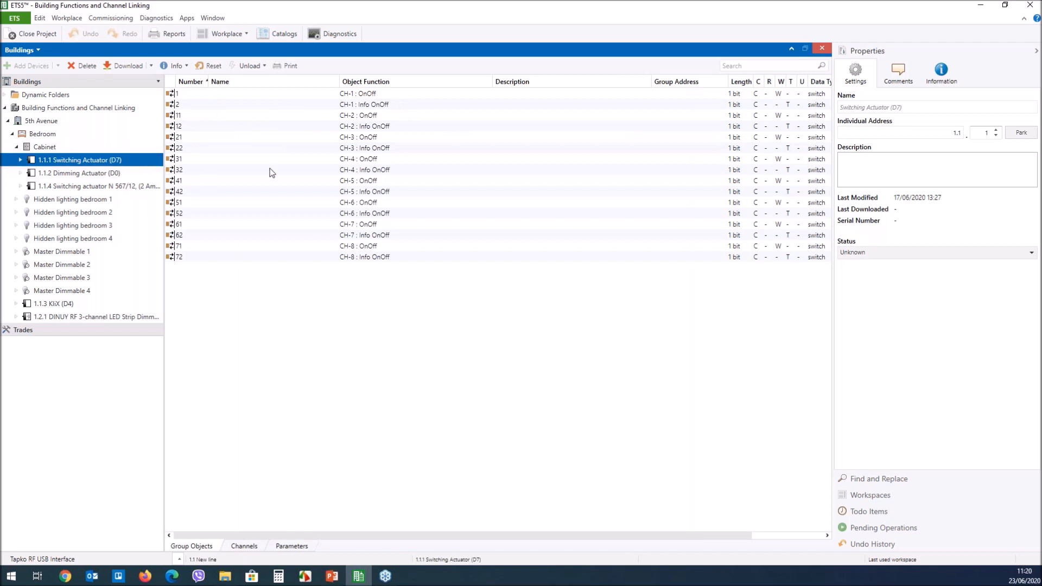
{"action": "left_click", "coordinate": [298, 546]}
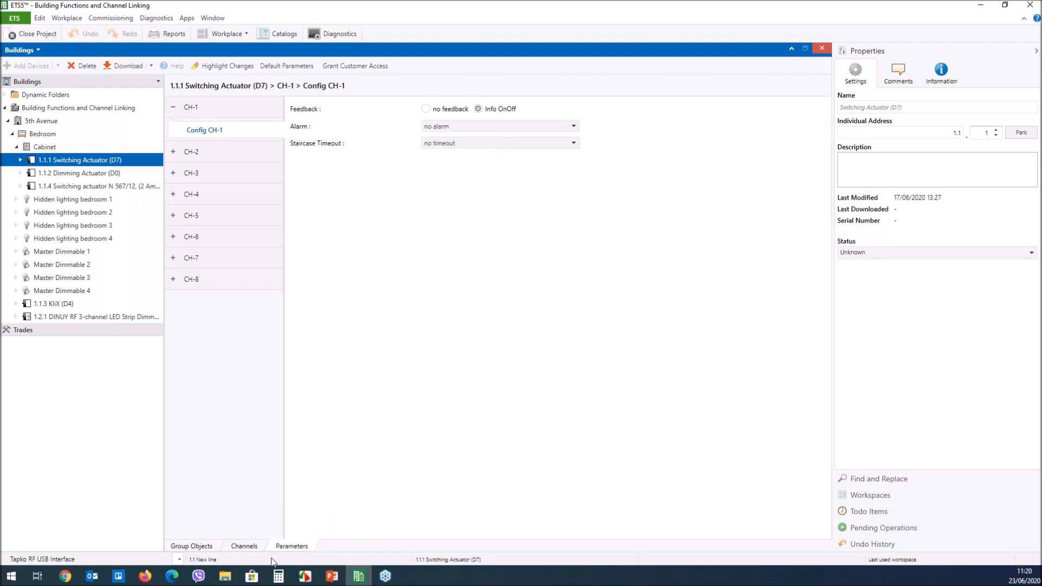
{"action": "left_click", "coordinate": [191, 155]}
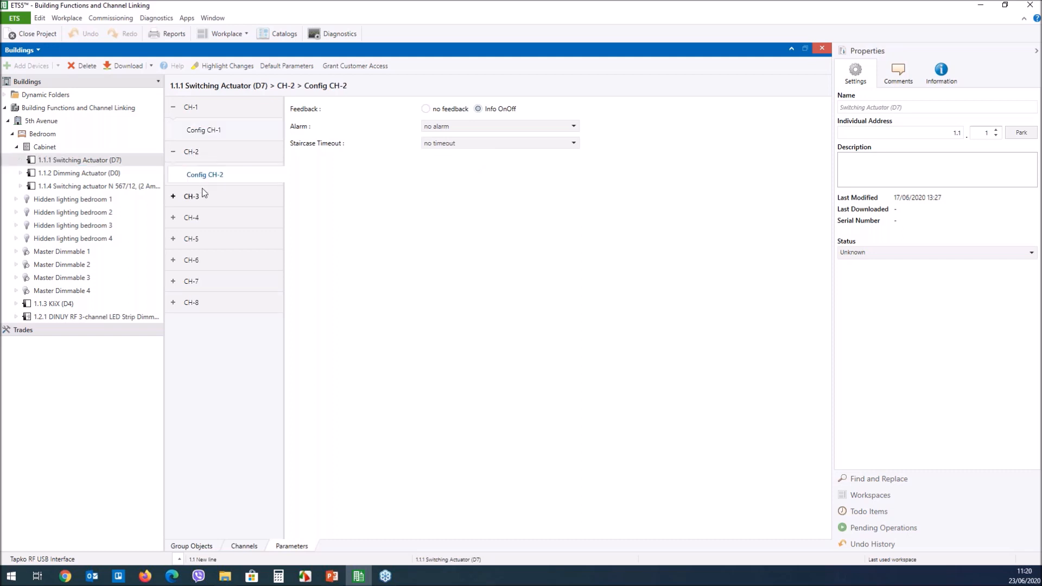
{"action": "left_click", "coordinate": [209, 199]}
{"action": "left_click", "coordinate": [211, 242]}
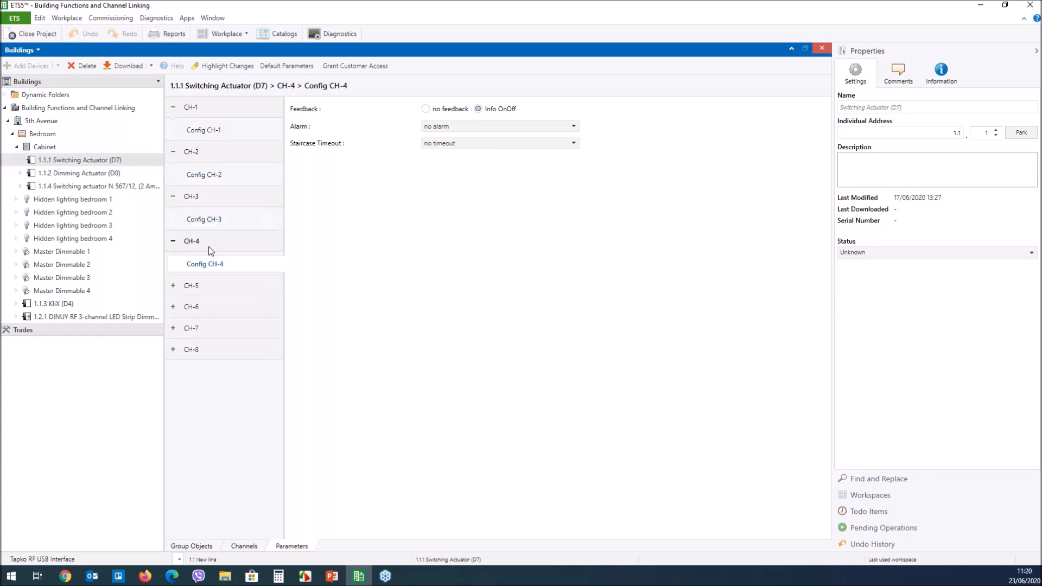
{"action": "left_click", "coordinate": [225, 293]}
{"action": "left_click", "coordinate": [220, 333]}
{"action": "left_click", "coordinate": [218, 380]}
{"action": "left_click", "coordinate": [220, 422]}
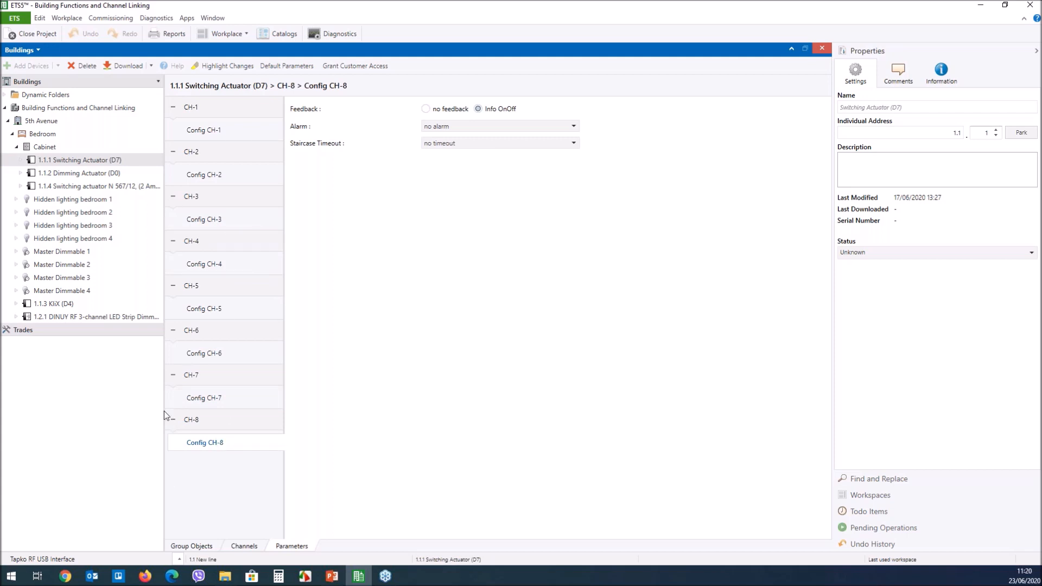
- Review the parameters of channels CH-1 to CH-3 of 1.1.2 Dimming Actuator (D0), including the feedback options of CH-1
{"action": "left_click", "coordinate": [95, 174]}
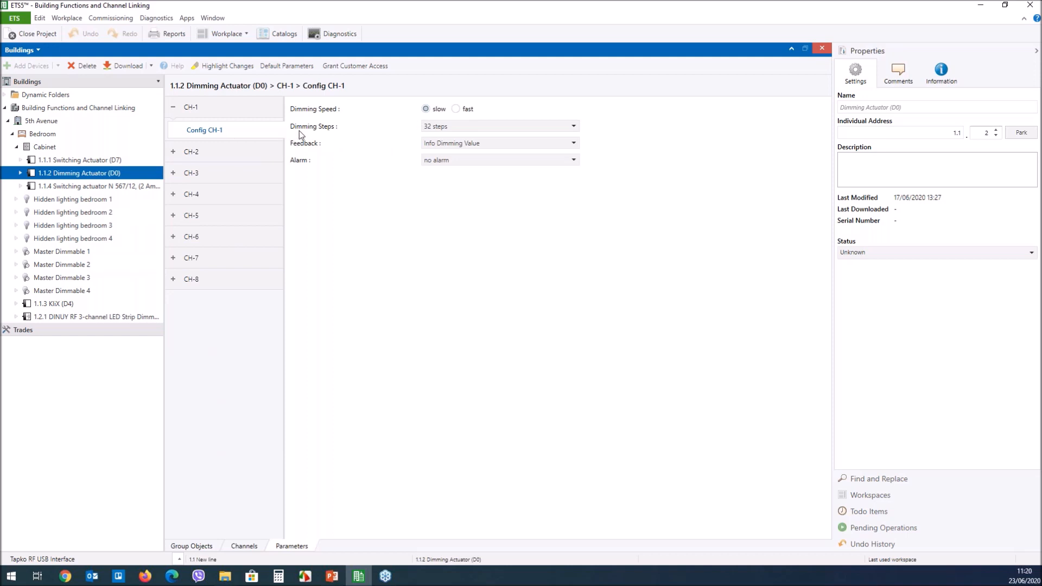
{"action": "left_click", "coordinate": [484, 145]}
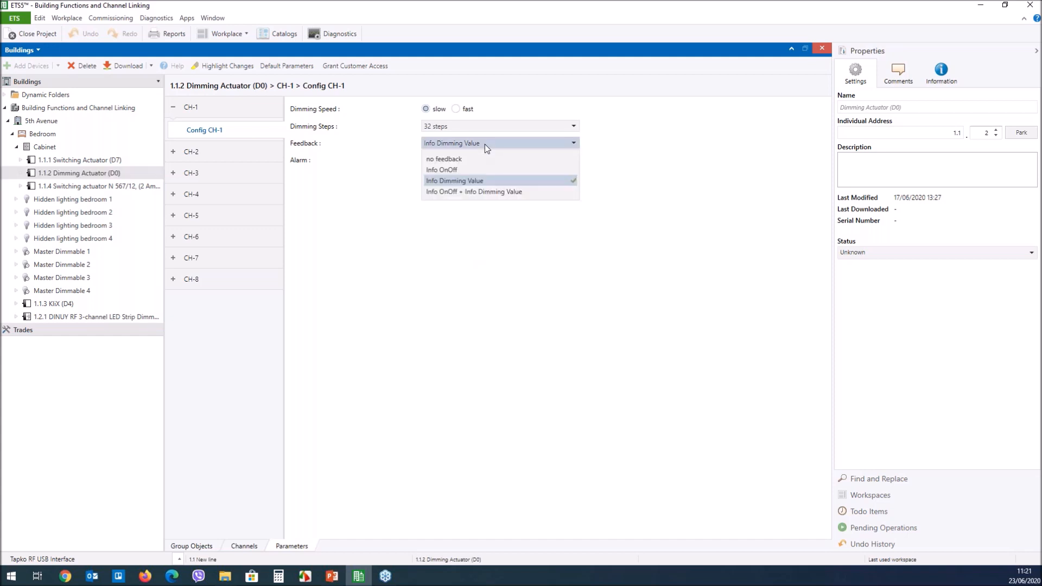
{"action": "left_click", "coordinate": [721, 128]}
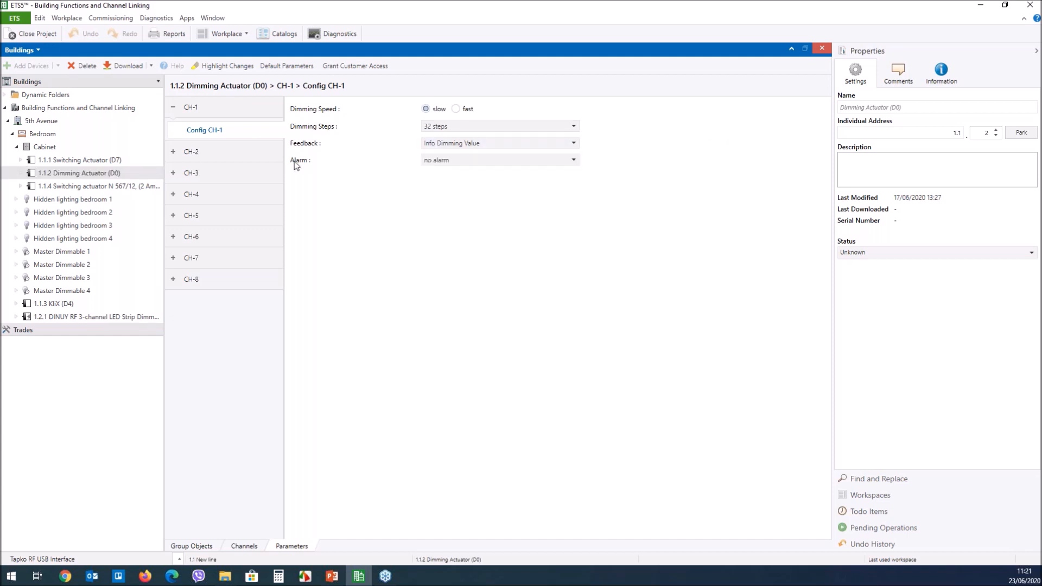
{"action": "left_click", "coordinate": [192, 152]}
{"action": "left_click", "coordinate": [193, 197]}
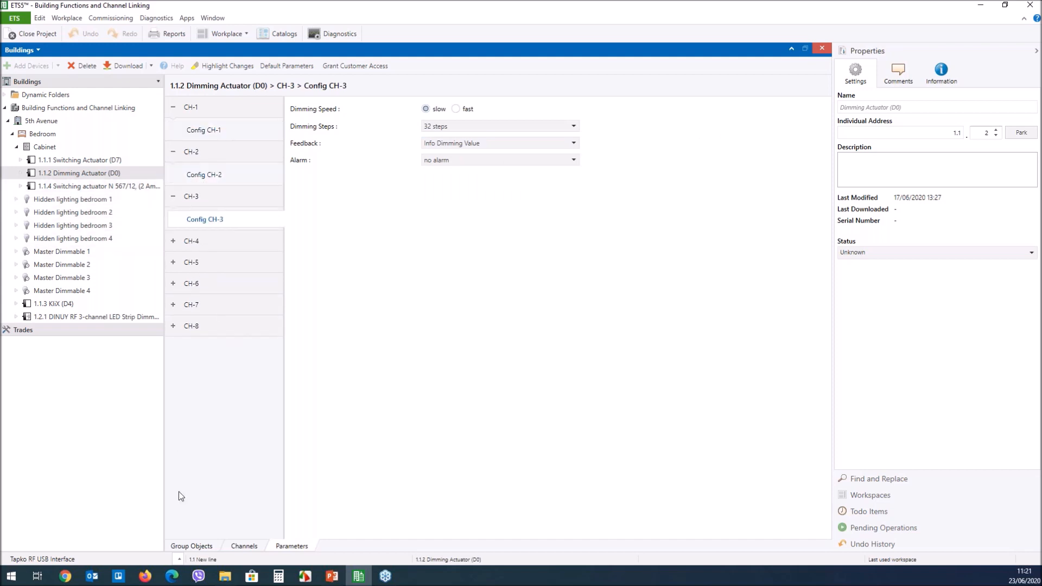
- Expand the channels of 1.1.1 Switching Actuator (D7) in the tree and view the group objects of CH-1
{"action": "left_click", "coordinate": [97, 161]}
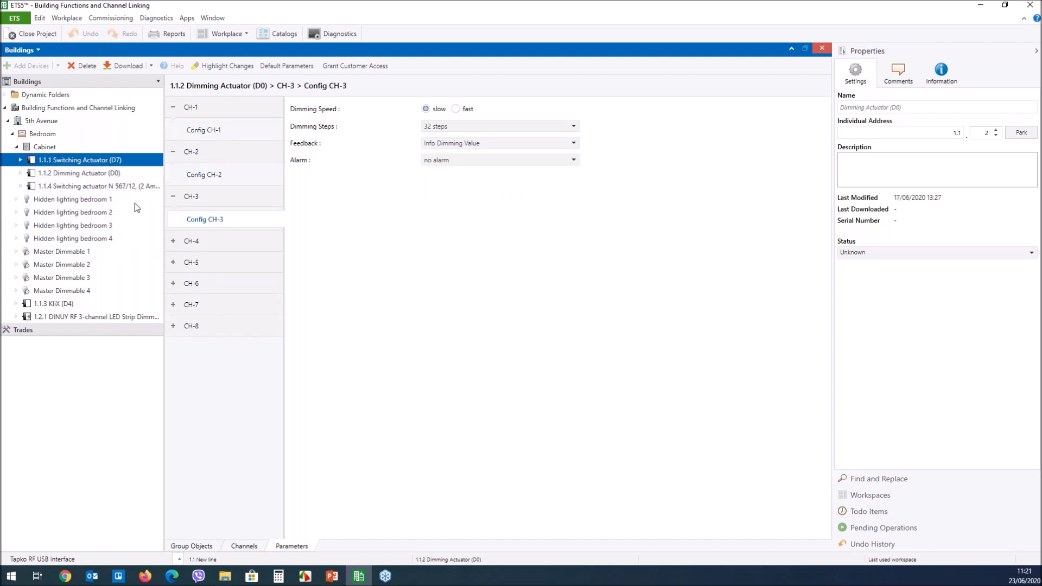
{"action": "left_click", "coordinate": [252, 549]}
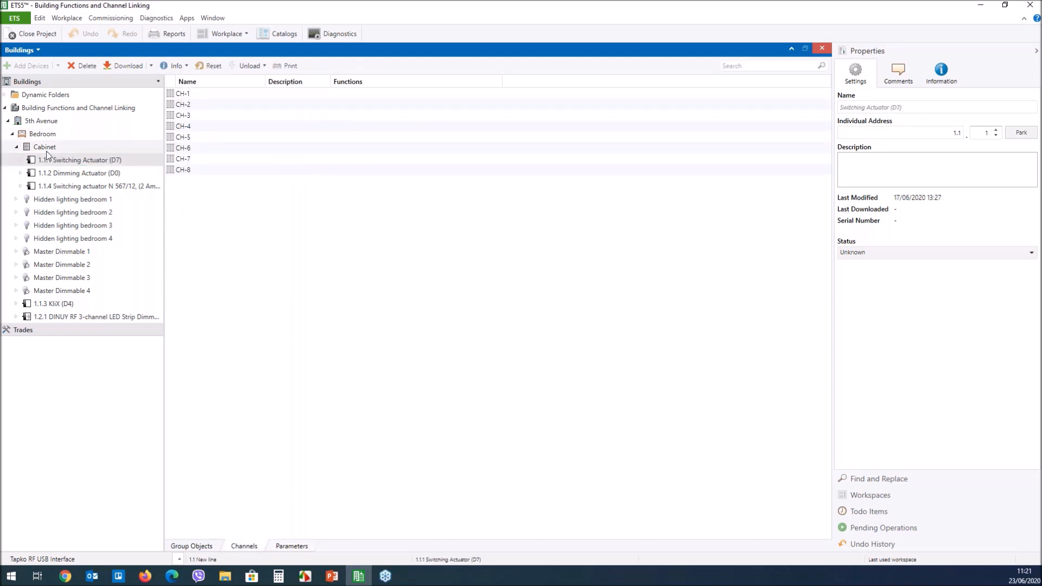
{"action": "left_click", "coordinate": [20, 161]}
{"action": "left_click", "coordinate": [50, 173]}
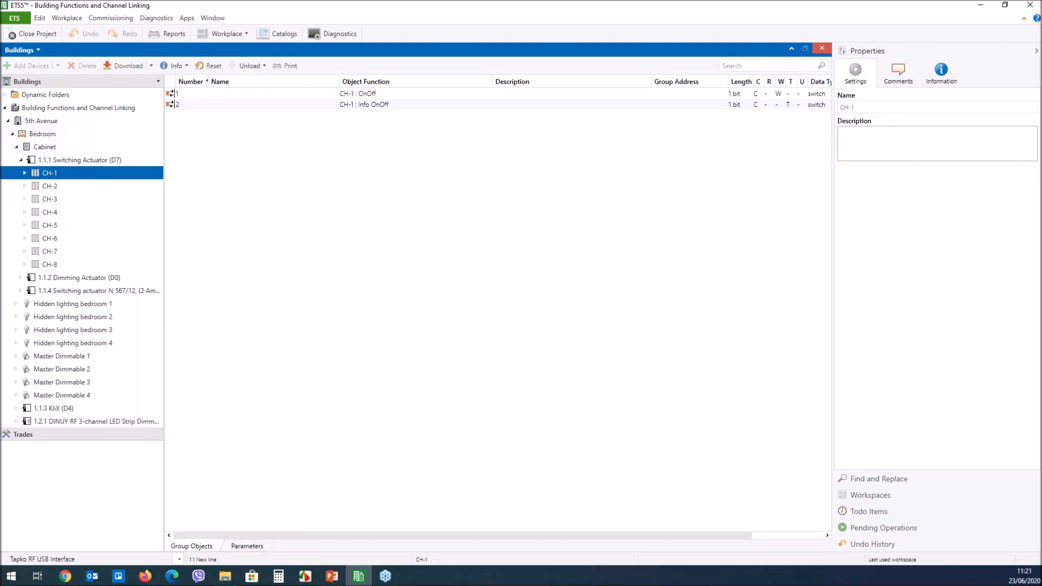
{"action": "left_click_drag", "start_coordinate": [163, 137], "coordinate": [171, 138]}
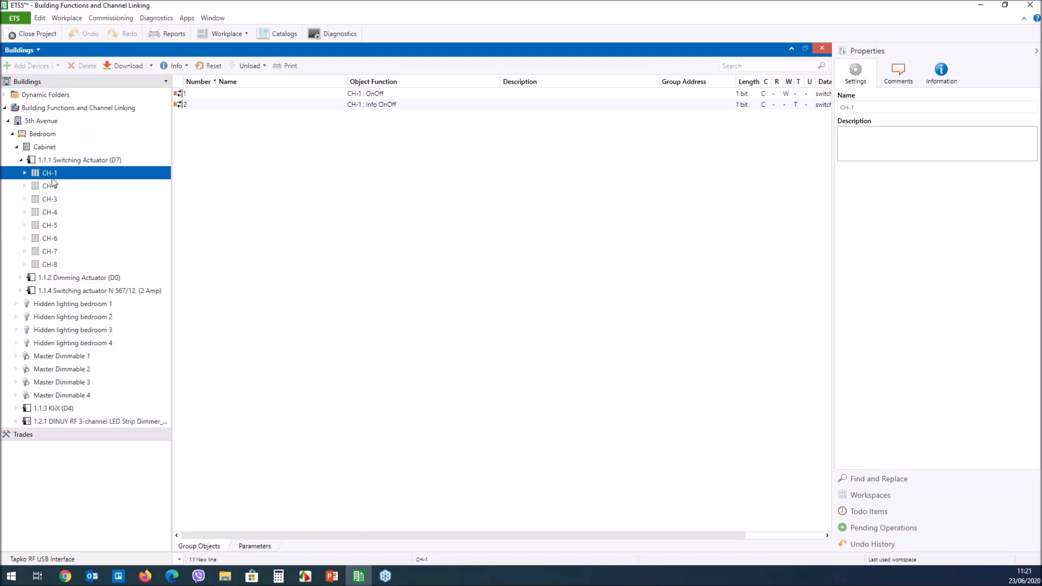
- Expand the channels of 1.1.2 Dimming Actuator (D0) and check how the group objects of 1.1.4 Switching actuator N 567/12 are organised
{"action": "left_click", "coordinate": [71, 281]}
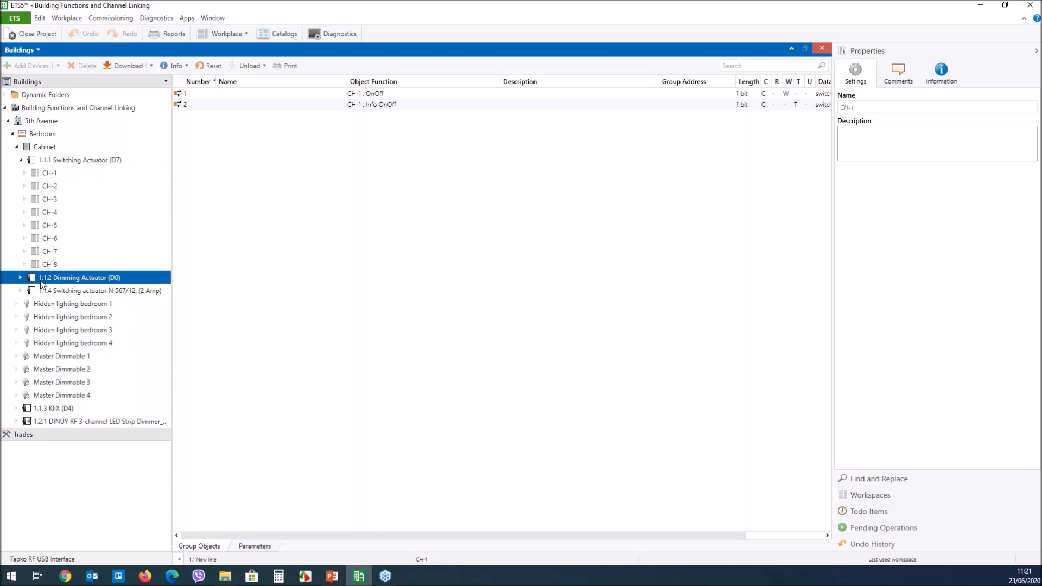
{"action": "left_click", "coordinate": [22, 278]}
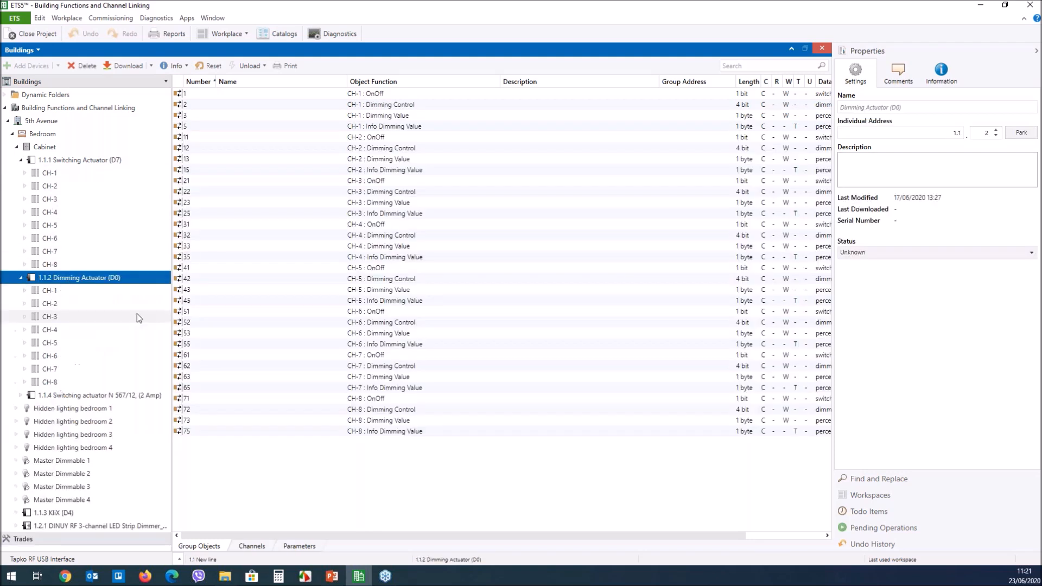
{"action": "left_click", "coordinate": [77, 399]}
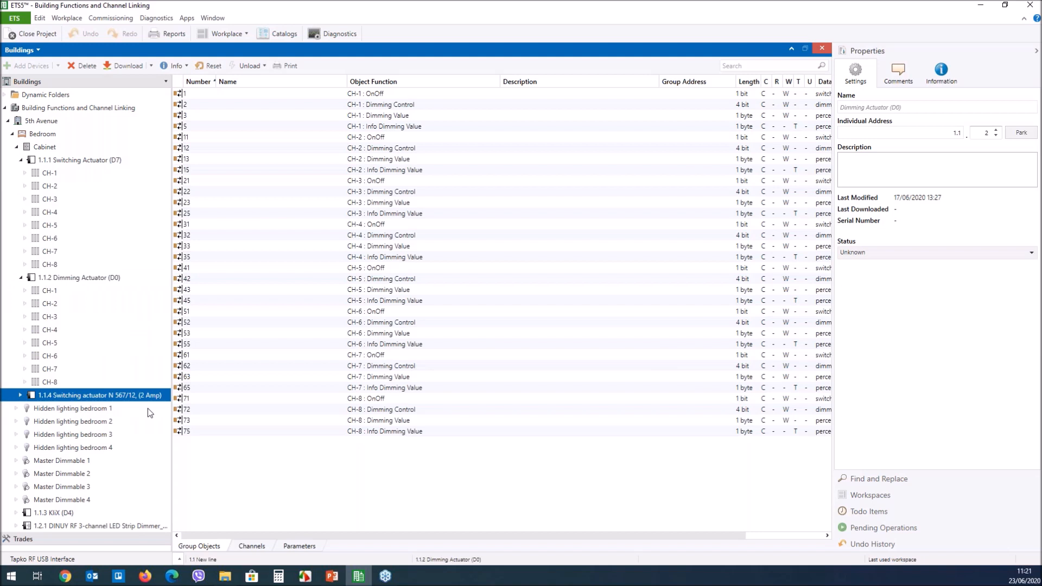
{"action": "left_click", "coordinate": [20, 396]}
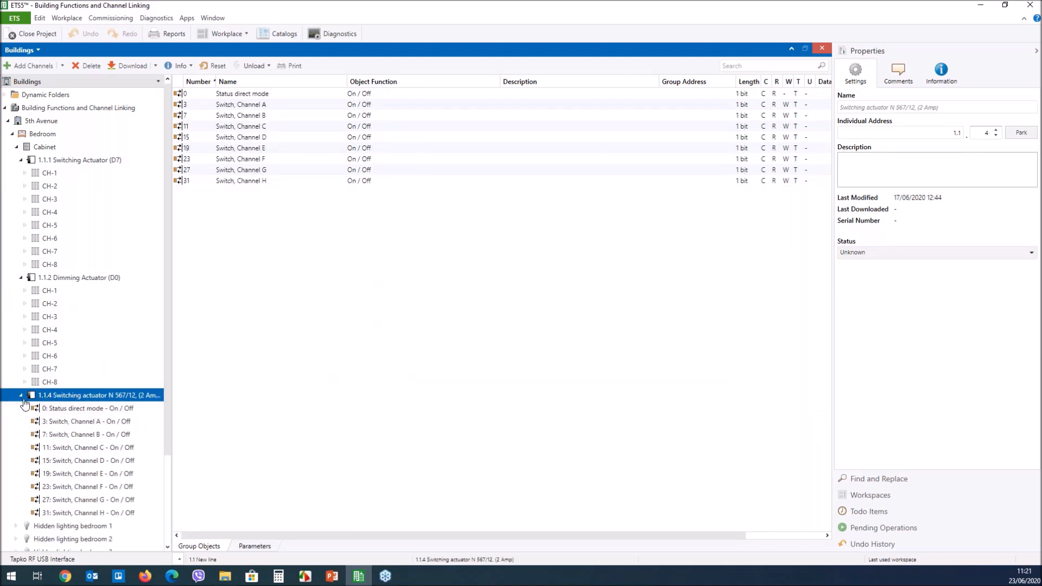
{"action": "left_click", "coordinate": [20, 397]}
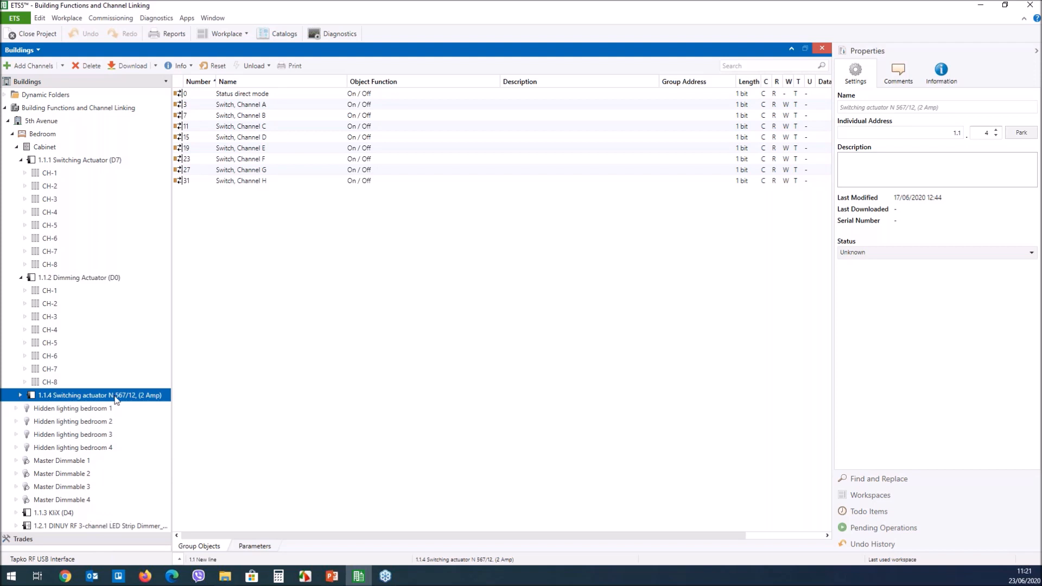
- Expand 1.1.3 KliX (D4) and inspect its channels and the group objects under CH-1
{"action": "left_click", "coordinate": [15, 513]}
{"action": "left_click", "coordinate": [15, 513]}
{"action": "left_click", "coordinate": [20, 448]}
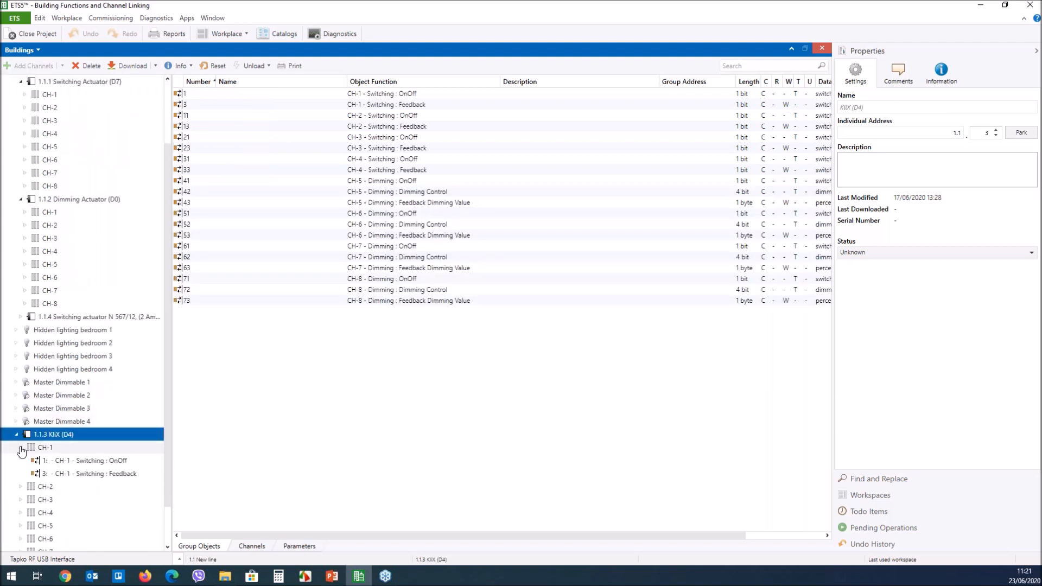
{"action": "left_click", "coordinate": [21, 449]}
- Inspect the channels of the 1.2.1 DINUY RF 3-channel LED Strip Dimmer and collapse the device again
{"action": "scroll", "coordinate": [93, 399], "scroll_direction": "down", "scroll_amount": 1}
{"action": "left_click", "coordinate": [98, 531]}
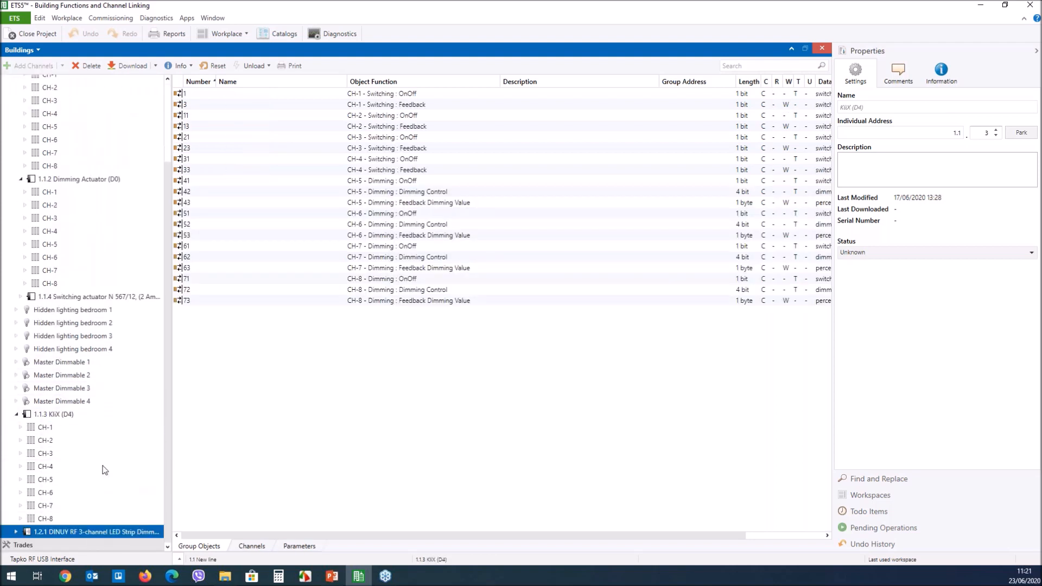
{"action": "left_click", "coordinate": [16, 532]}
{"action": "scroll", "coordinate": [92, 402], "scroll_direction": "down", "scroll_amount": 3}
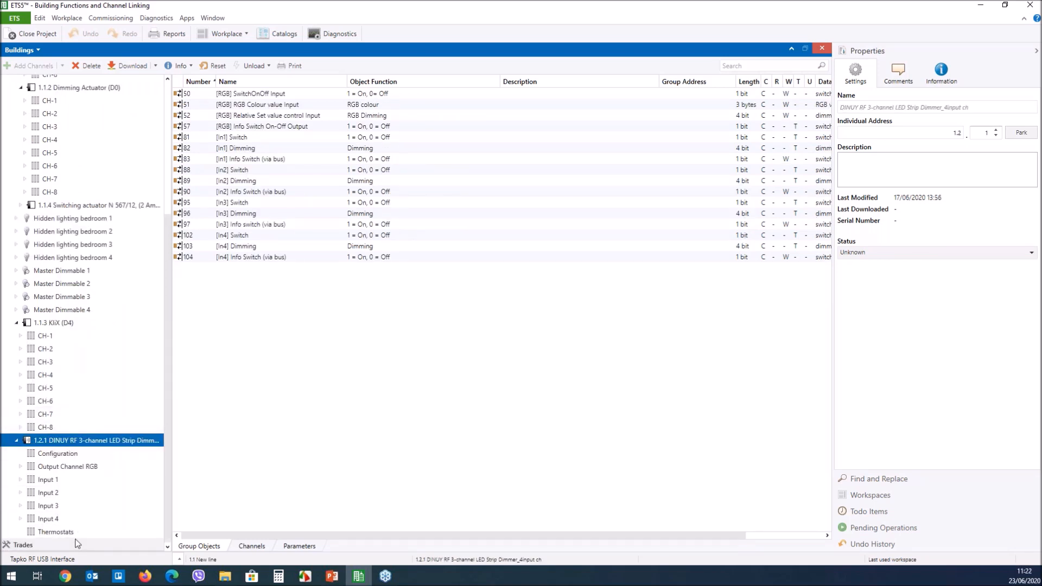
{"action": "left_click", "coordinate": [16, 440]}
{"action": "scroll", "coordinate": [47, 179], "scroll_direction": "up", "scroll_amount": 5}
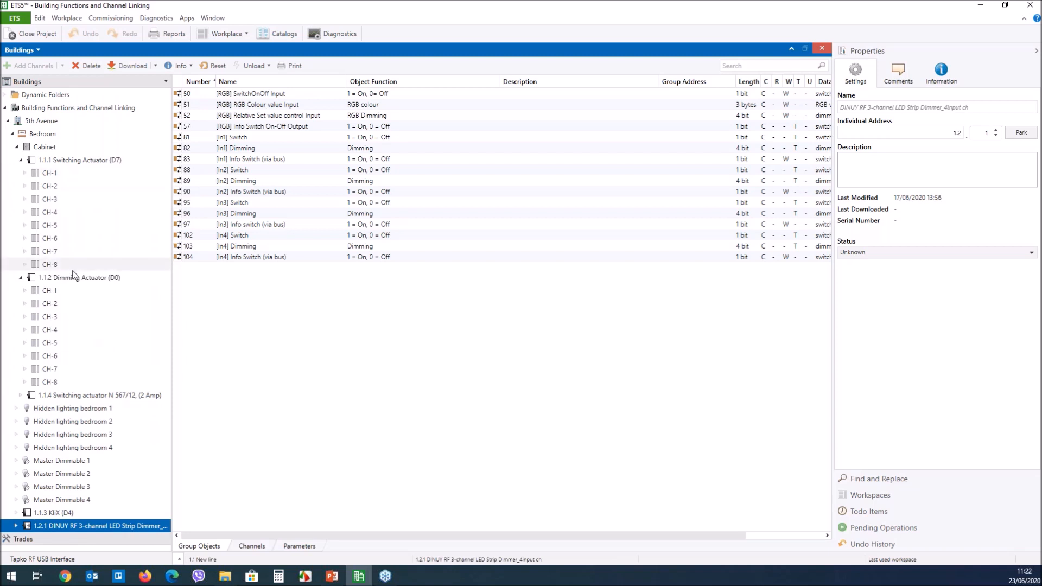
- Expand the channels of 1.1.3 KliX (D4) and start linking its CH-1 with the Hidden lighting bedroom 1 function
{"action": "left_click", "coordinate": [67, 414]}
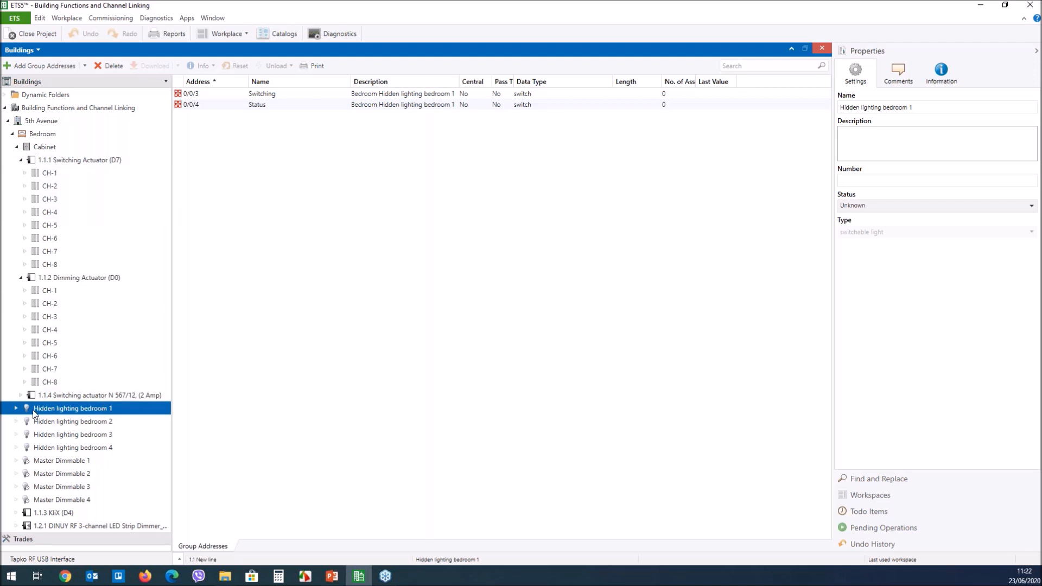
{"action": "left_click", "coordinate": [16, 513]}
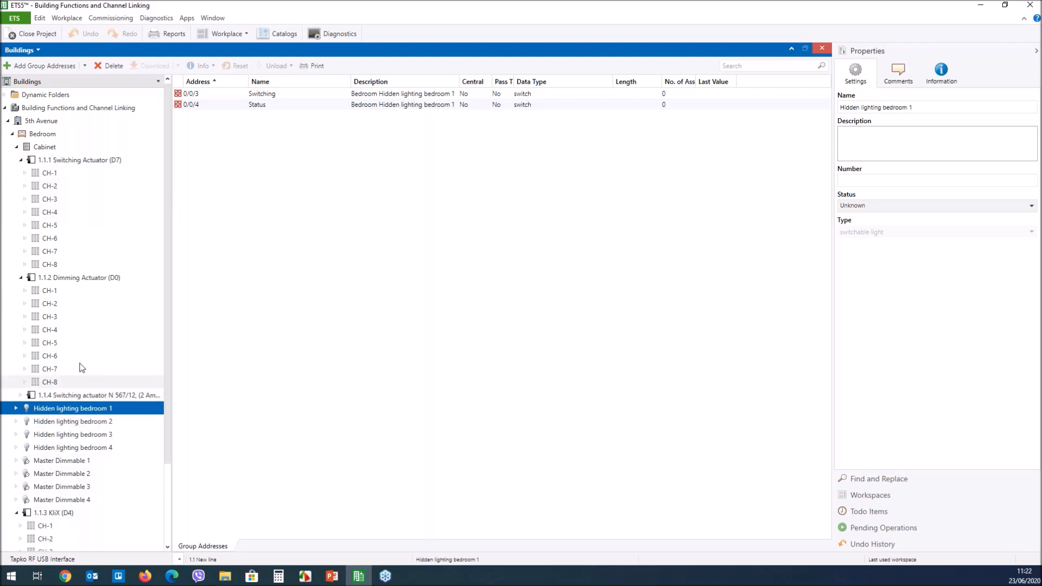
{"action": "scroll", "coordinate": [80, 468], "scroll_direction": "down", "scroll_amount": 1}
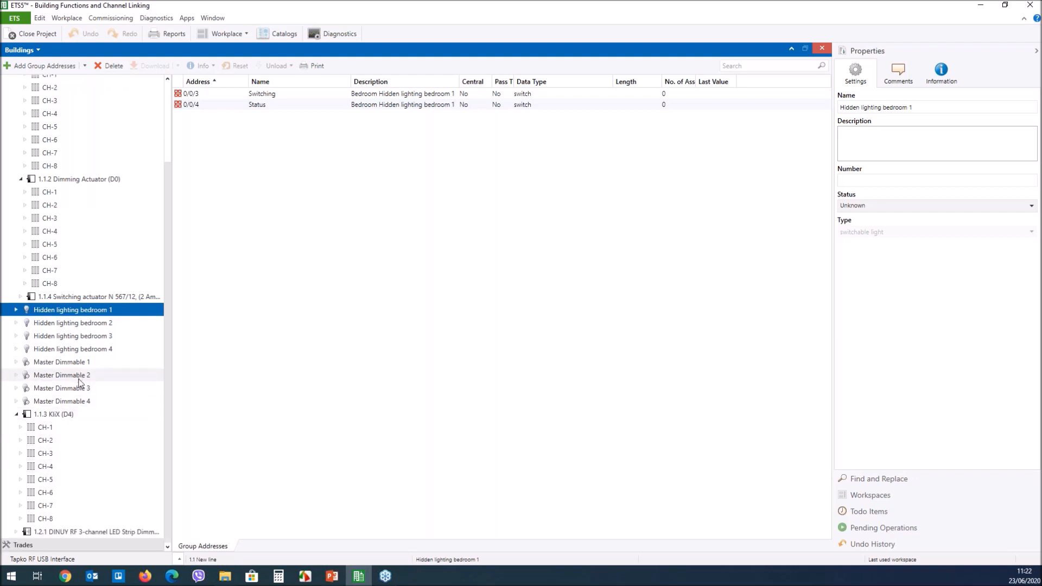
{"action": "left_click", "coordinate": [36, 428]}
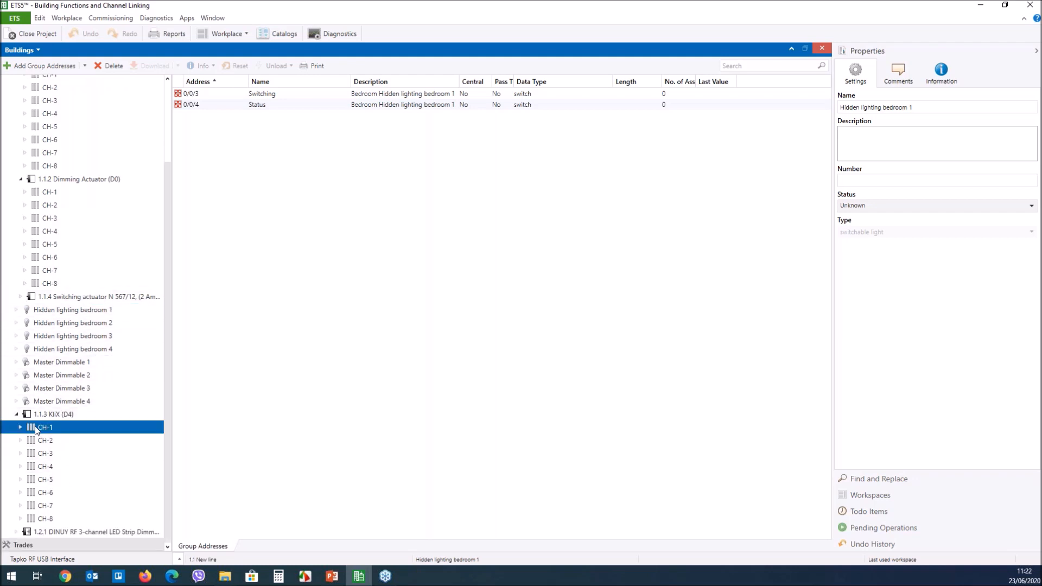
{"action": "left_click_drag", "start_coordinate": [36, 428], "coordinate": [74, 313]}
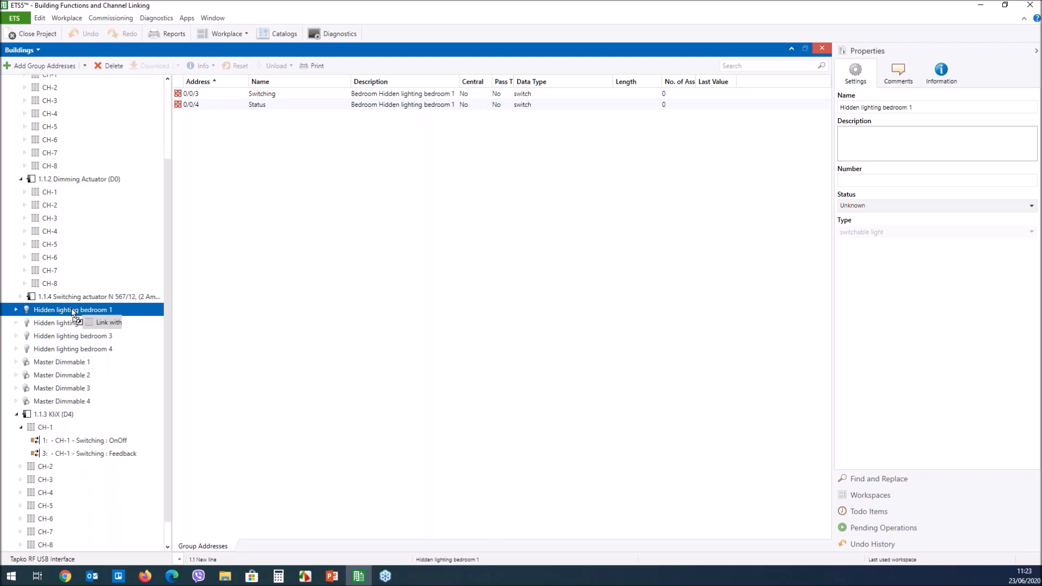
{"action": "left_click_drag", "start_coordinate": [73, 312], "coordinate": [72, 311]}
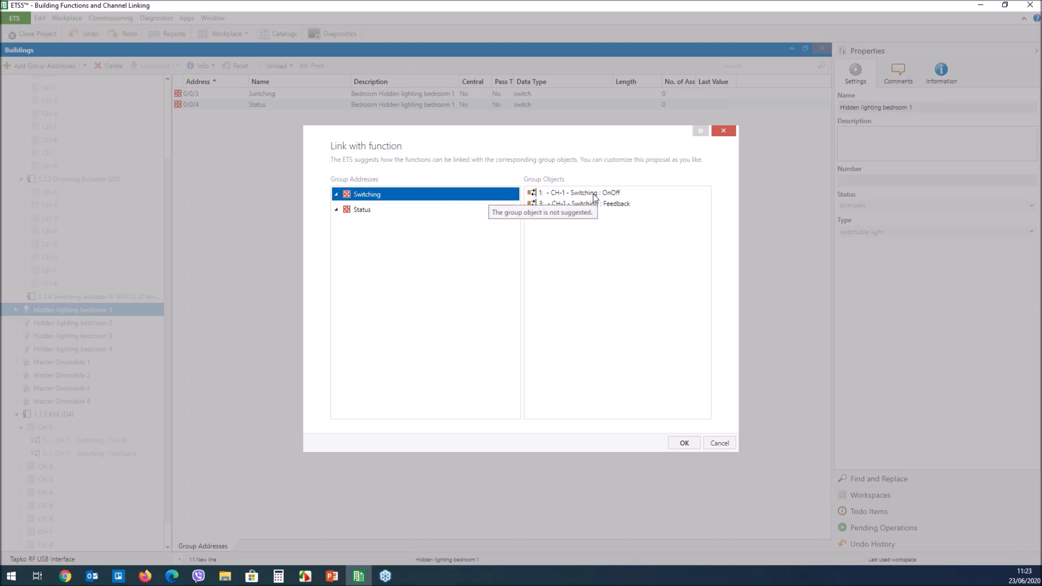
- Assign CH-1 Switching : OnOff to the Switching address and CH-1 Switching : Feedback to Status, and accept the link
{"action": "left_click_drag", "start_coordinate": [594, 197], "coordinate": [377, 205]}
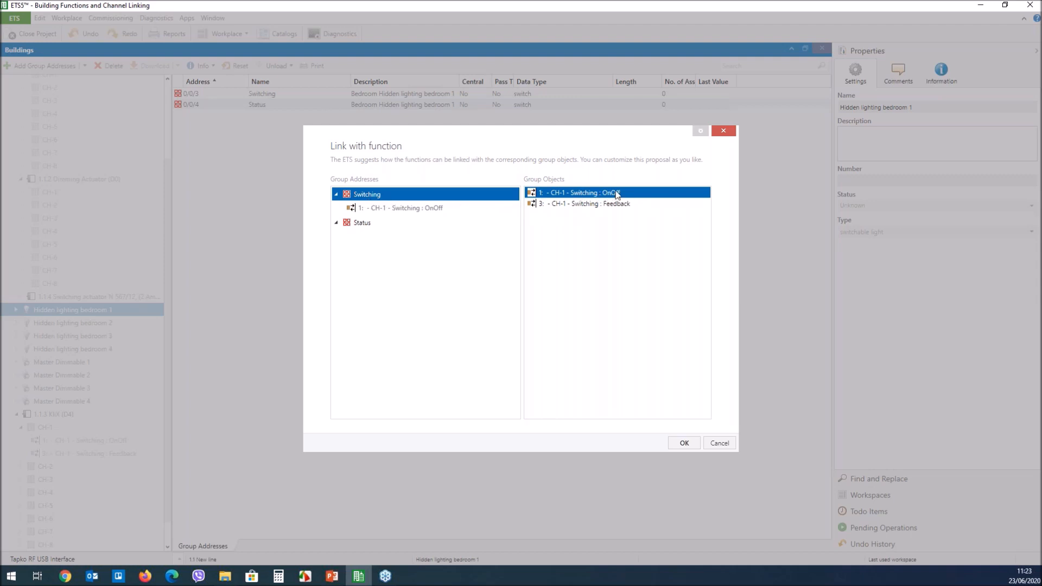
{"action": "left_click", "coordinate": [362, 223]}
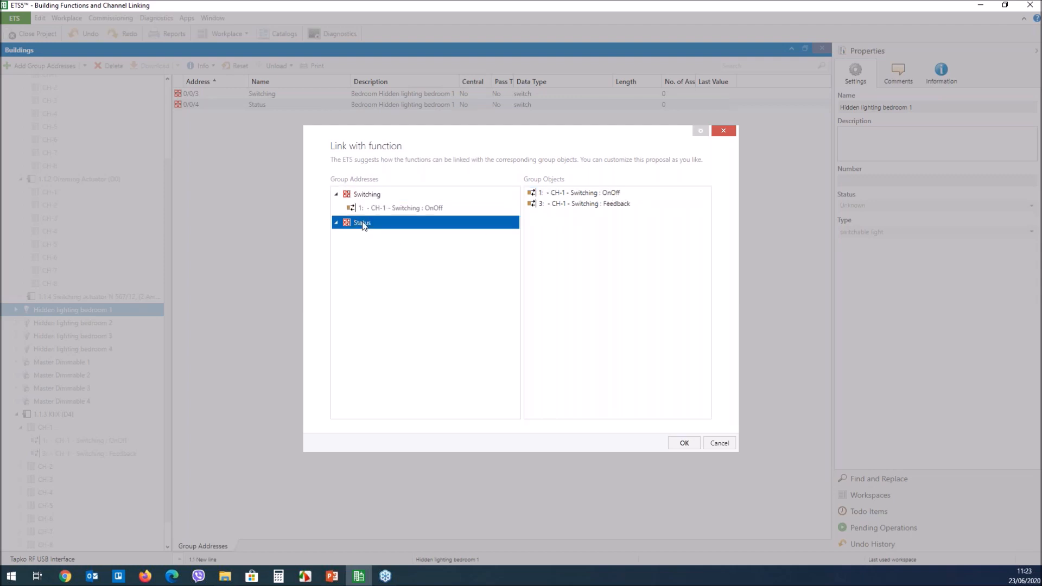
{"action": "double_click", "coordinate": [594, 205]}
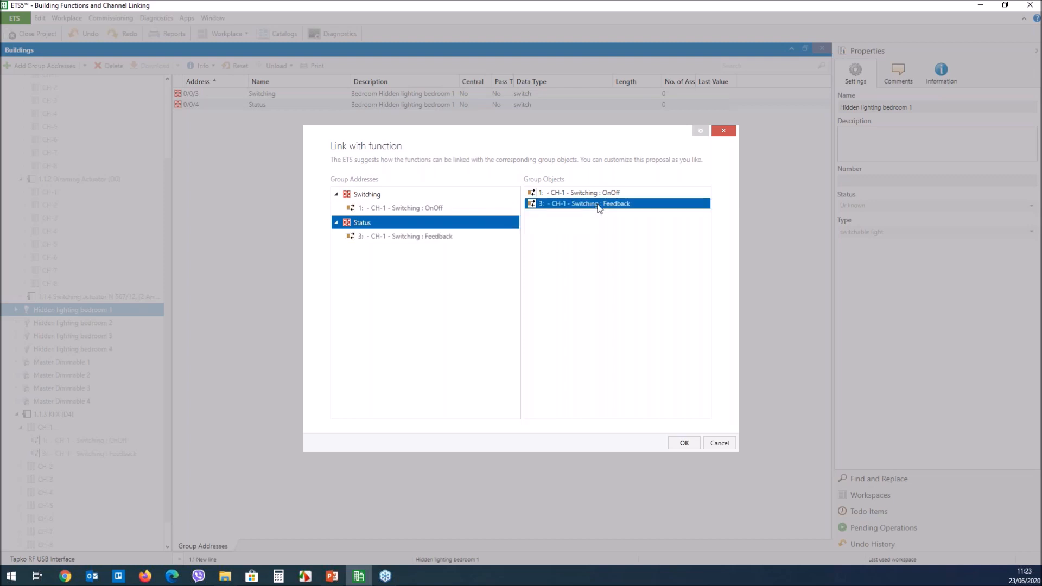
{"action": "left_click", "coordinate": [685, 444]}
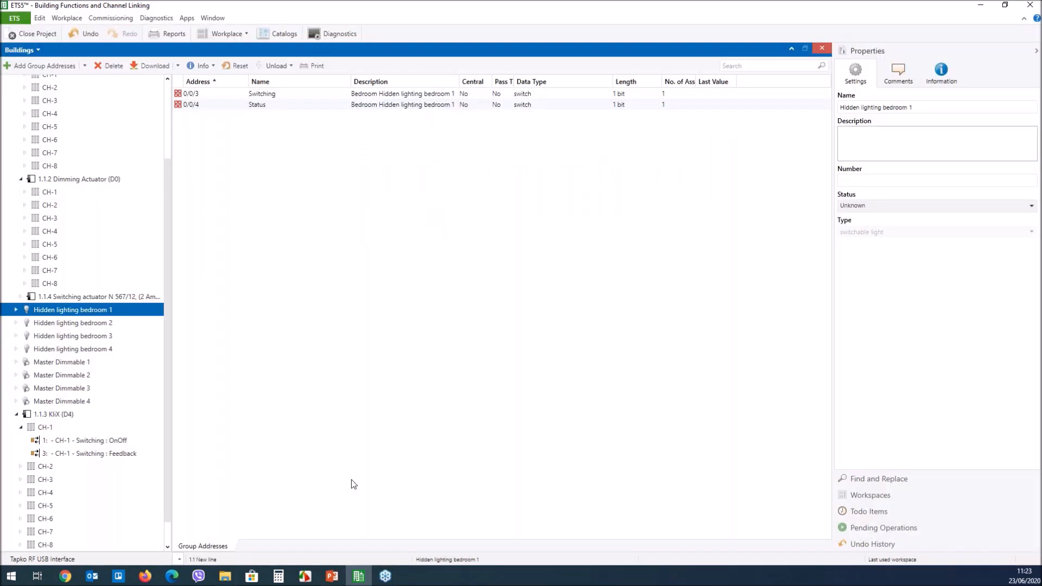
- Link KliX channels CH-2, CH-3 and CH-4 with Hidden lighting bedroom 2, 3 and 4 respectively, accepting the suggested assignments
{"action": "left_click", "coordinate": [21, 428]}
{"action": "left_click_drag", "start_coordinate": [44, 441], "coordinate": [104, 324]}
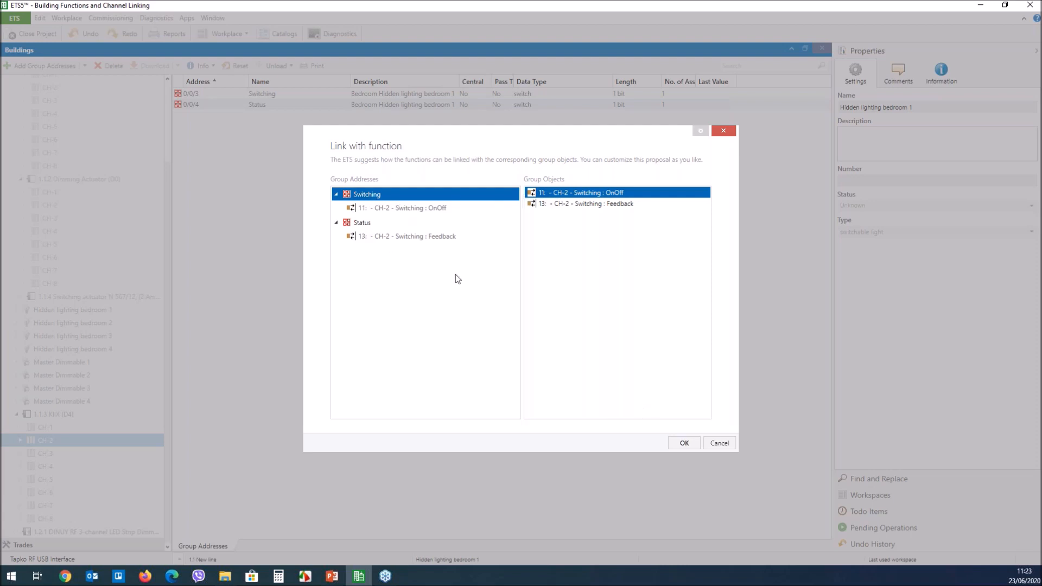
{"action": "left_click", "coordinate": [685, 443]}
{"action": "left_click_drag", "start_coordinate": [100, 452], "coordinate": [113, 339]}
{"action": "left_click", "coordinate": [683, 443]}
{"action": "left_click", "coordinate": [55, 467]}
{"action": "left_click_drag", "start_coordinate": [55, 467], "coordinate": [94, 349]}
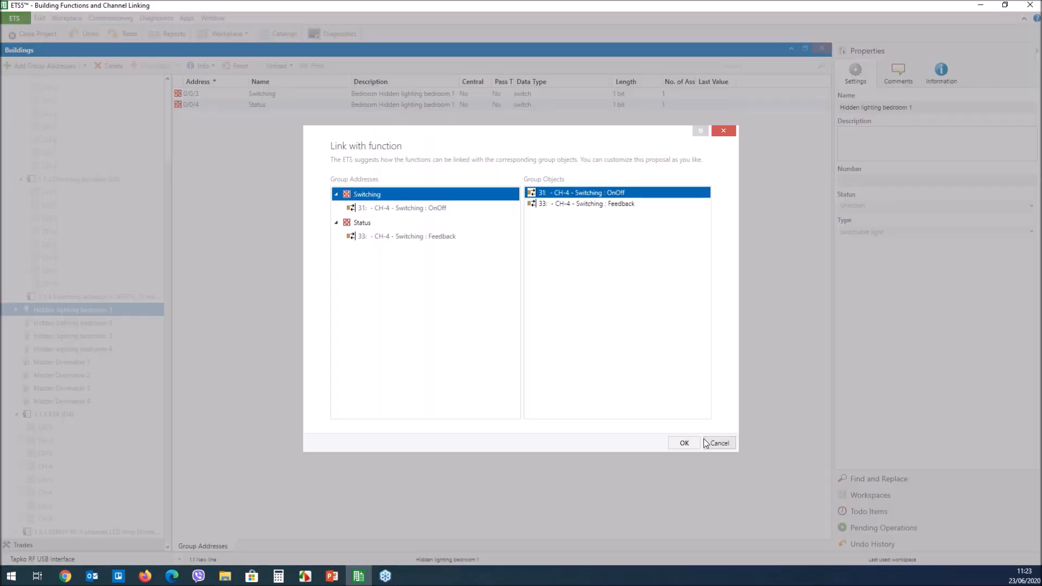
{"action": "left_click", "coordinate": [685, 443]}
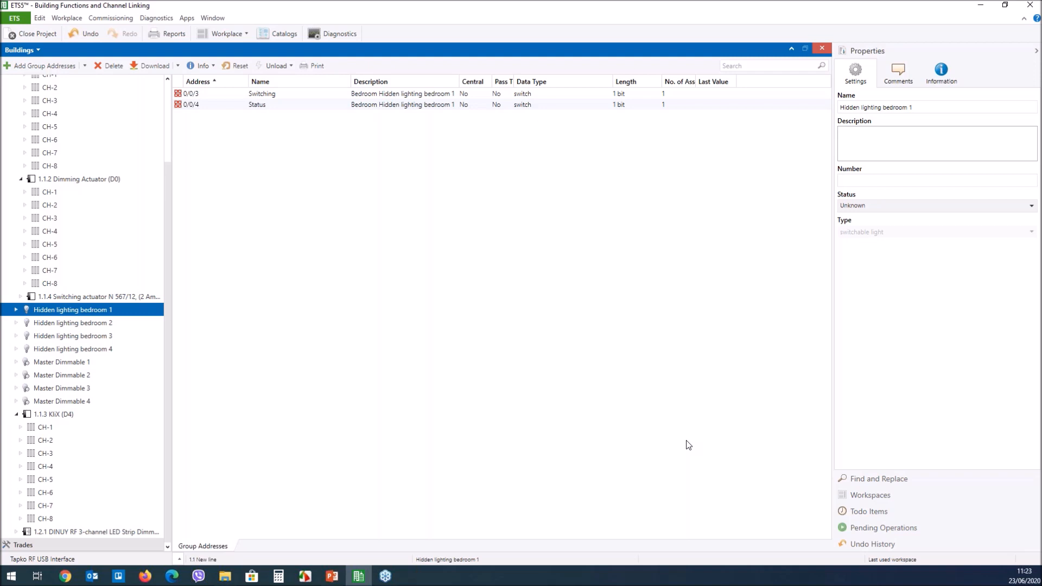
- Link CH-1 of 1.1.1 Switching Actuator (D7) with Hidden lighting bedroom 1, assigning OnOff to Switching and Info OnOff to Status
{"action": "left_click", "coordinate": [22, 180]}
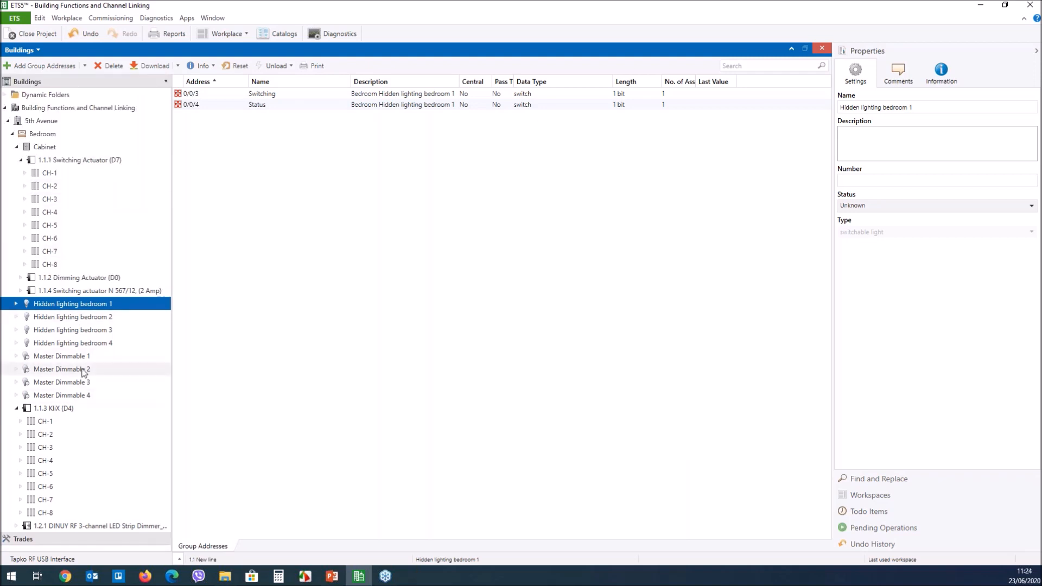
{"action": "left_click", "coordinate": [17, 409]}
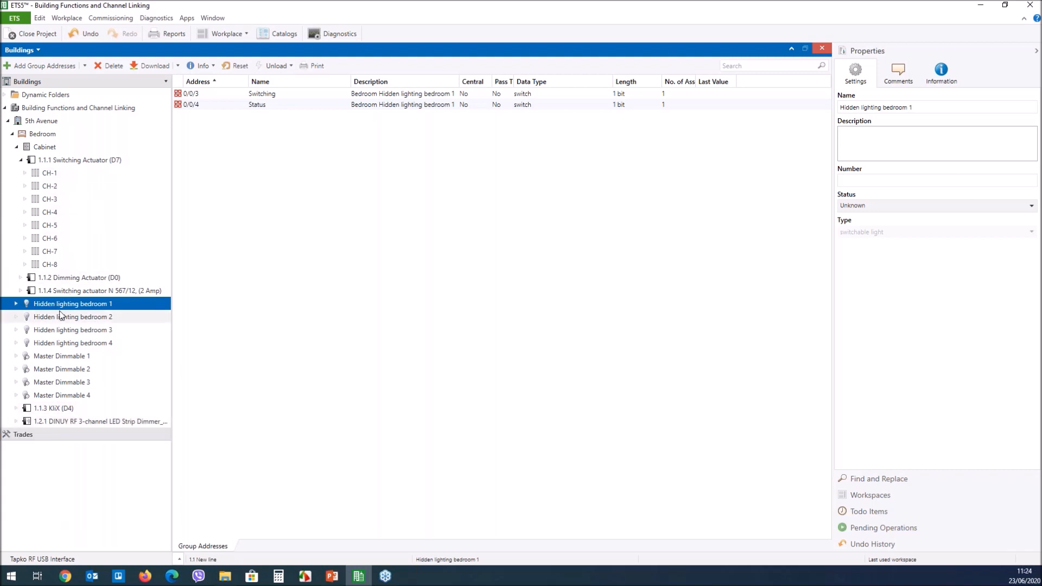
{"action": "left_click_drag", "start_coordinate": [53, 305], "coordinate": [67, 172]}
{"action": "left_click", "coordinate": [580, 194]}
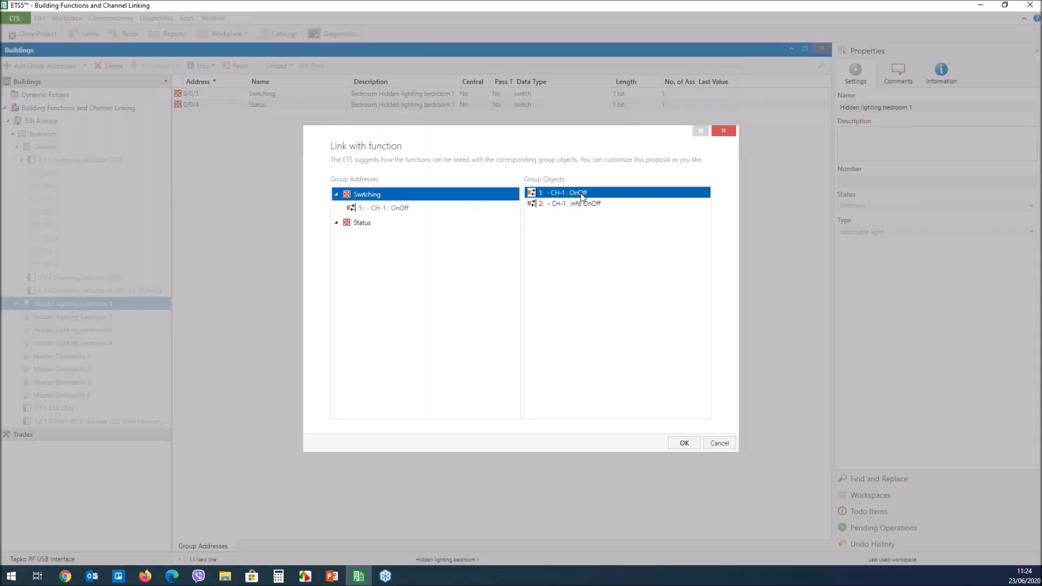
{"action": "left_click", "coordinate": [366, 223]}
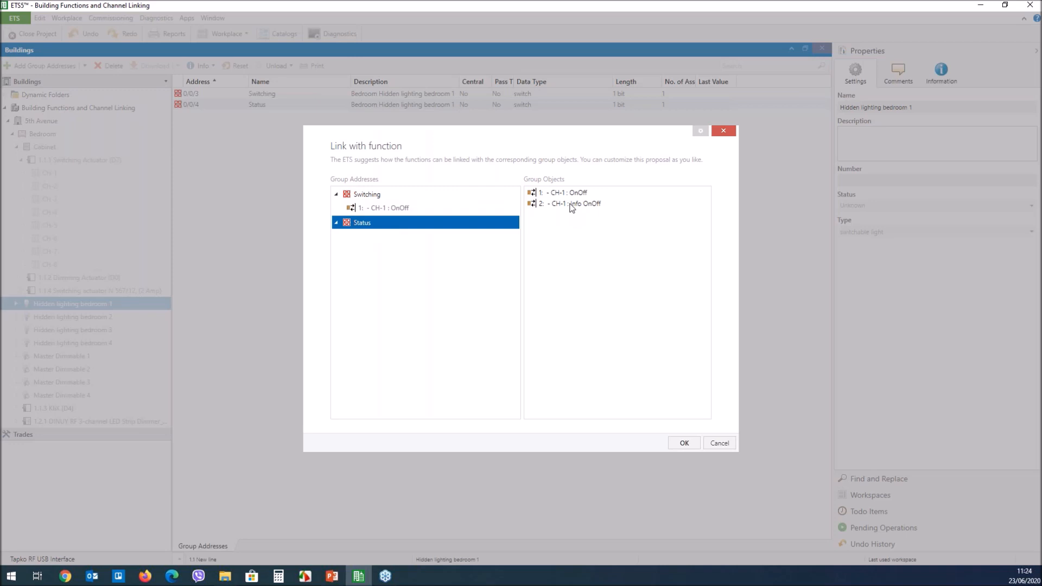
{"action": "left_click", "coordinate": [570, 204]}
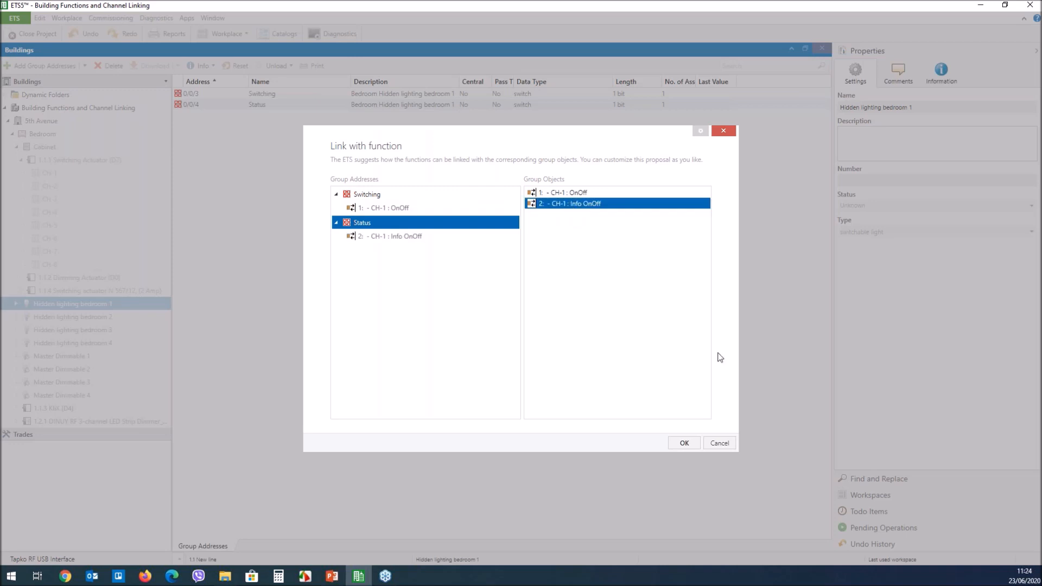
{"action": "left_click", "coordinate": [684, 443]}
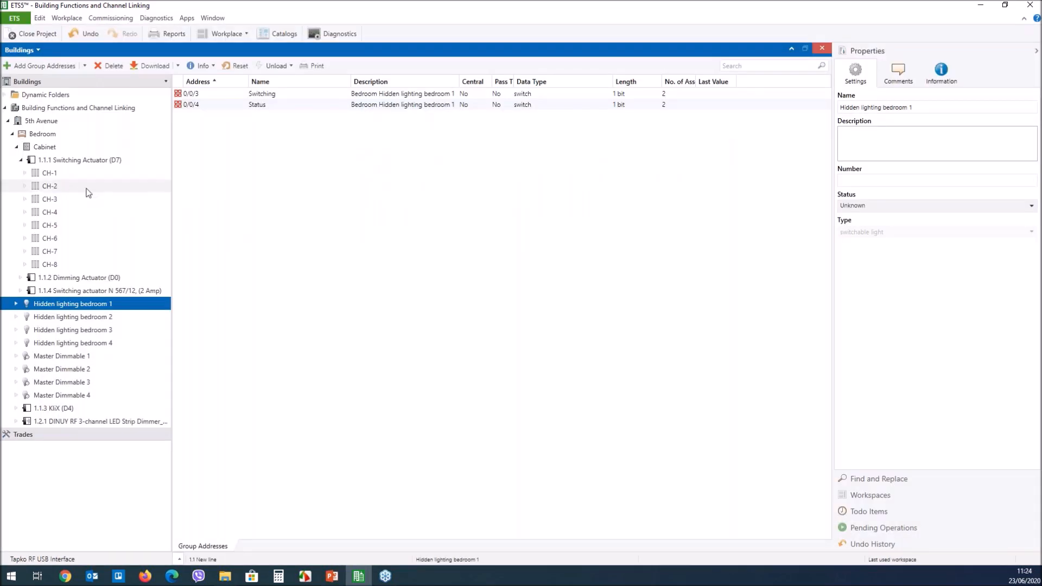
- Link Switching Actuator (D7) channels CH-2, CH-3 and CH-4 with Hidden lighting bedroom 2, 3 and 4, accepting the suggested assignments
{"action": "left_click_drag", "start_coordinate": [49, 187], "coordinate": [121, 302]}
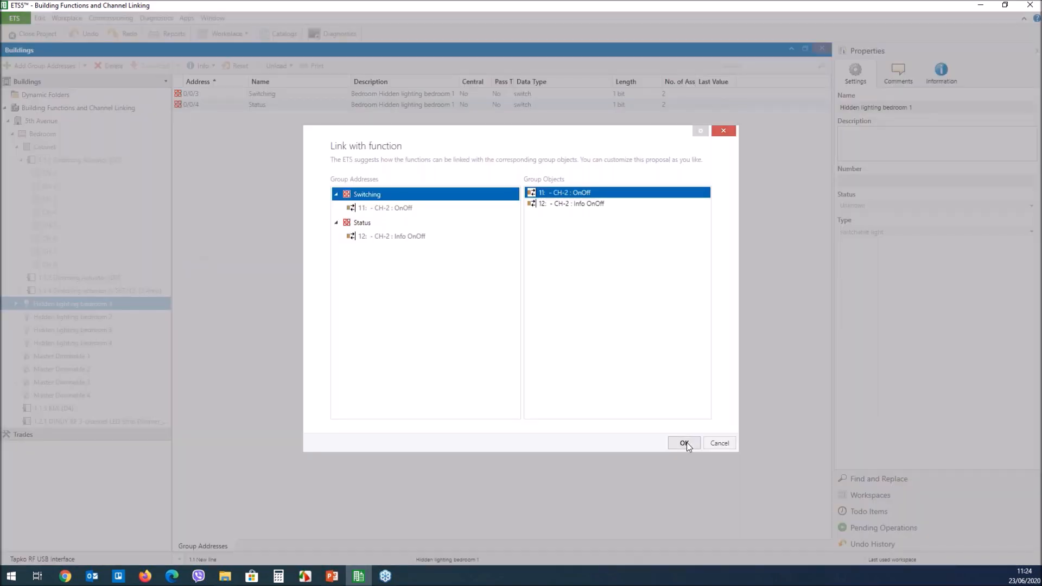
{"action": "left_click", "coordinate": [684, 443]}
{"action": "left_click_drag", "start_coordinate": [51, 203], "coordinate": [122, 331]}
{"action": "left_click", "coordinate": [689, 445]}
{"action": "left_click_drag", "start_coordinate": [50, 211], "coordinate": [140, 344]}
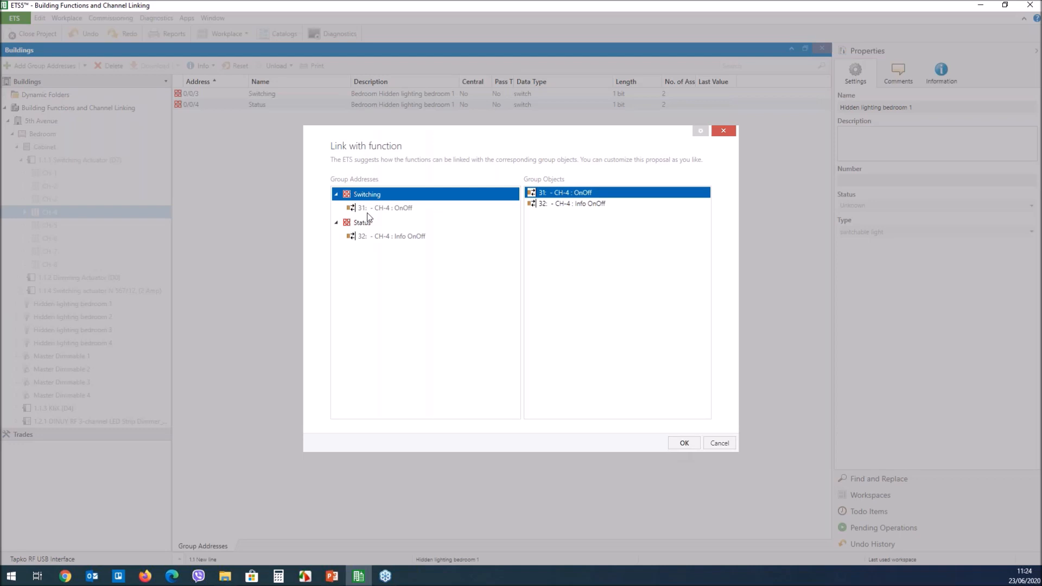
{"action": "left_click", "coordinate": [688, 444]}
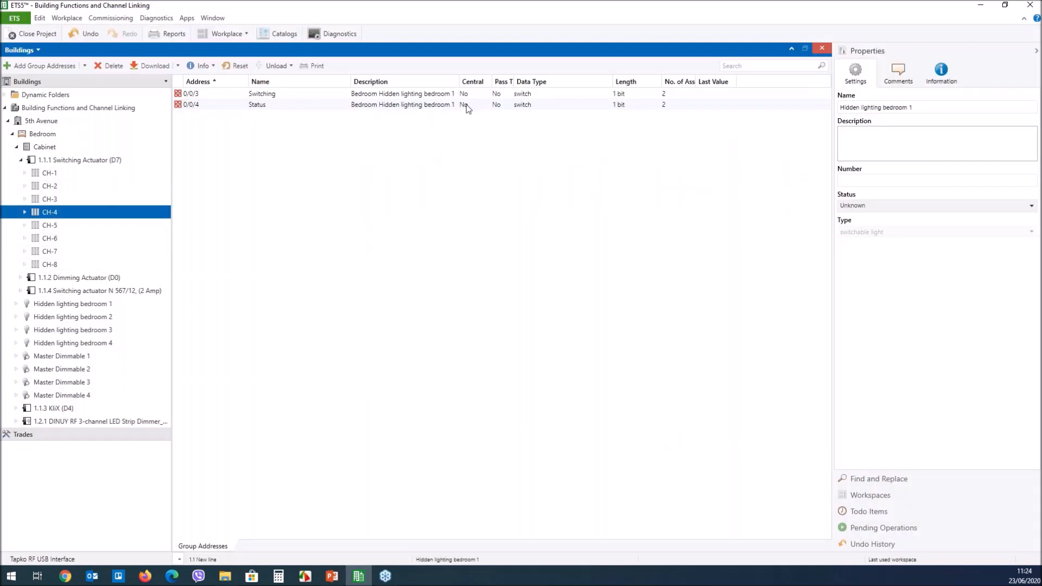
{"action": "left_click", "coordinate": [553, 95]}
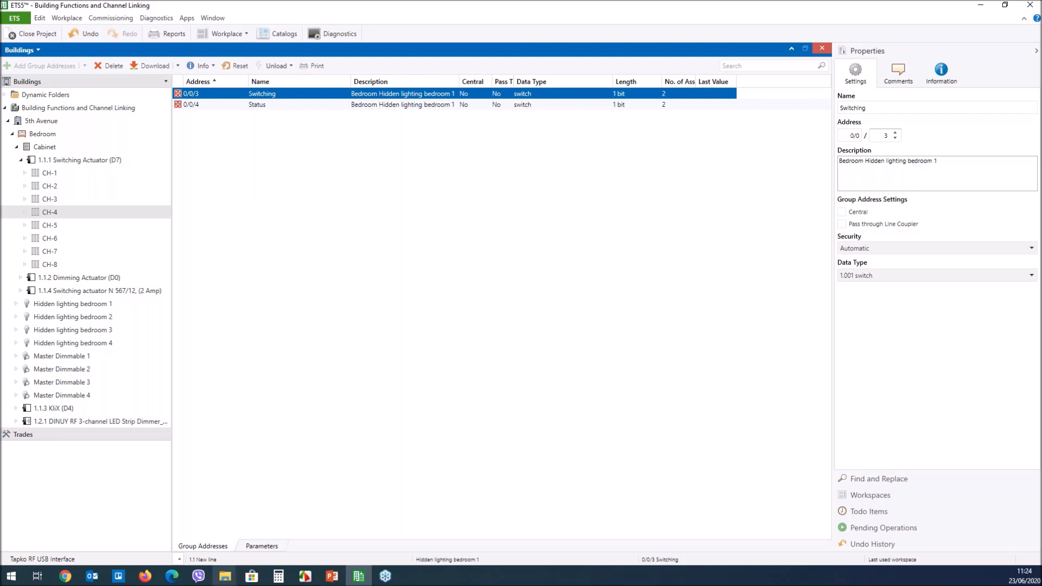
- Launch KNX Virtual.exe from the webinar folder in File Explorer and accept its default interface settings
{"action": "mouse_move", "coordinate": [225, 575]}
{"action": "left_click", "coordinate": [132, 523]}
{"action": "left_click", "coordinate": [435, 86]}
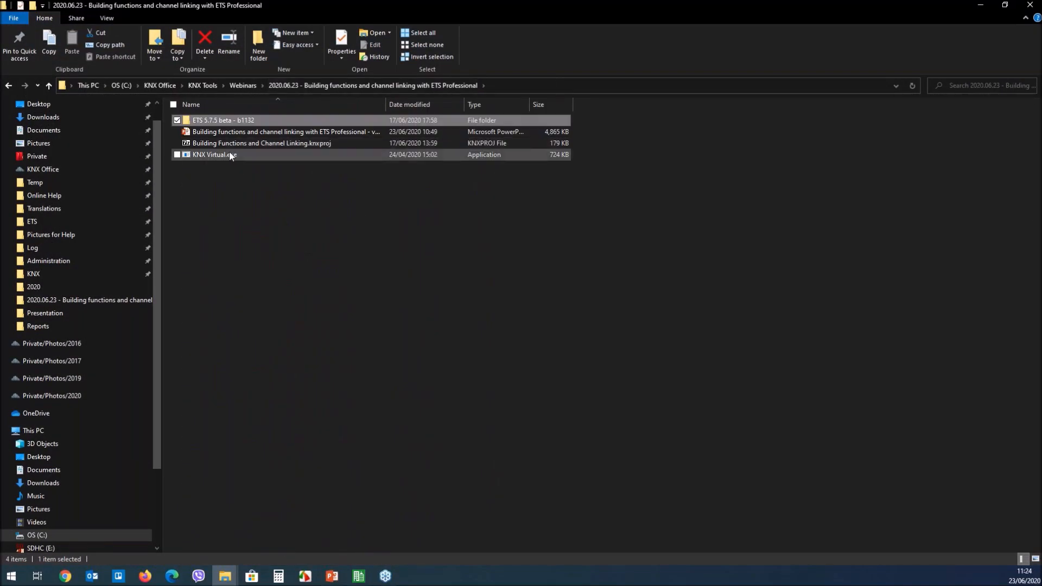
{"action": "double_click", "coordinate": [217, 155]}
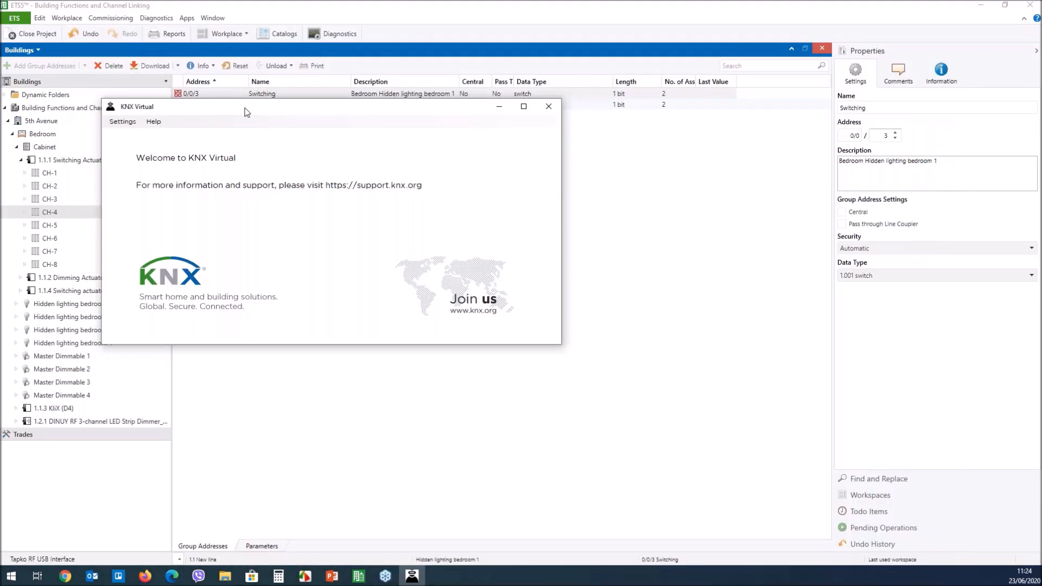
{"action": "left_click", "coordinate": [264, 137]}
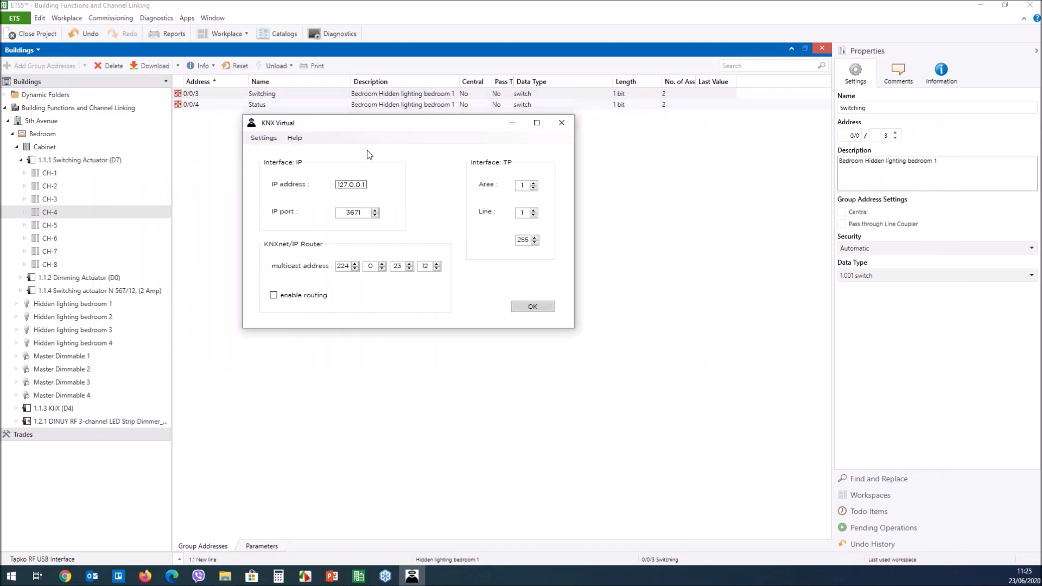
{"action": "left_click", "coordinate": [542, 307]}
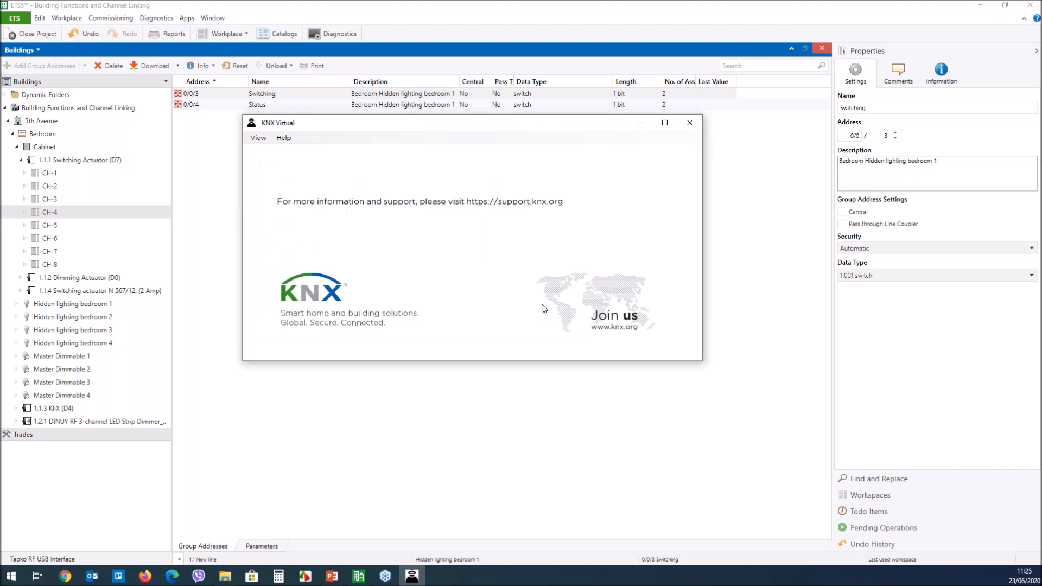
- Switch the ETS bus connection to the discovered 1.1.0 KNX Virtual (127.0.0.1:3671) interface
{"action": "left_click", "coordinate": [179, 559]}
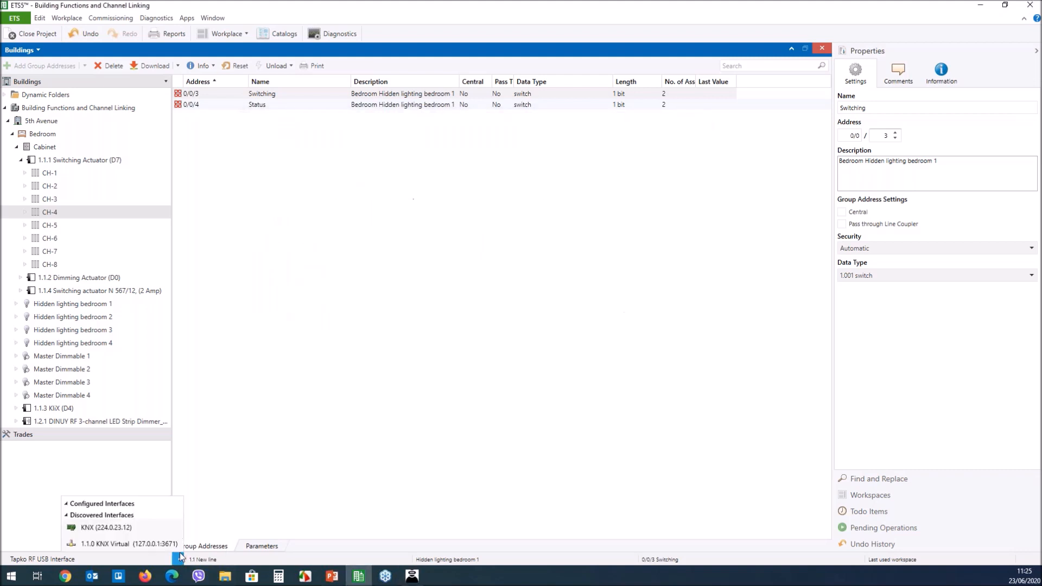
{"action": "left_click", "coordinate": [126, 544]}
{"action": "left_click", "coordinate": [405, 577]}
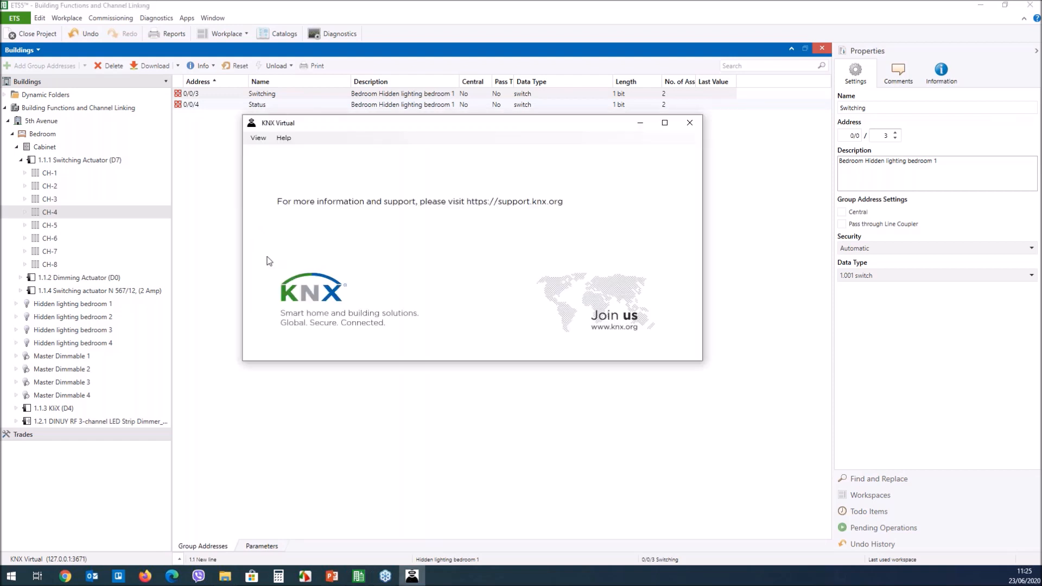
- Start a download to both 1.1.1 Switching Actuator (D7) and 1.1.3 KliX (D4) in ETS
{"action": "left_click", "coordinate": [74, 161]}
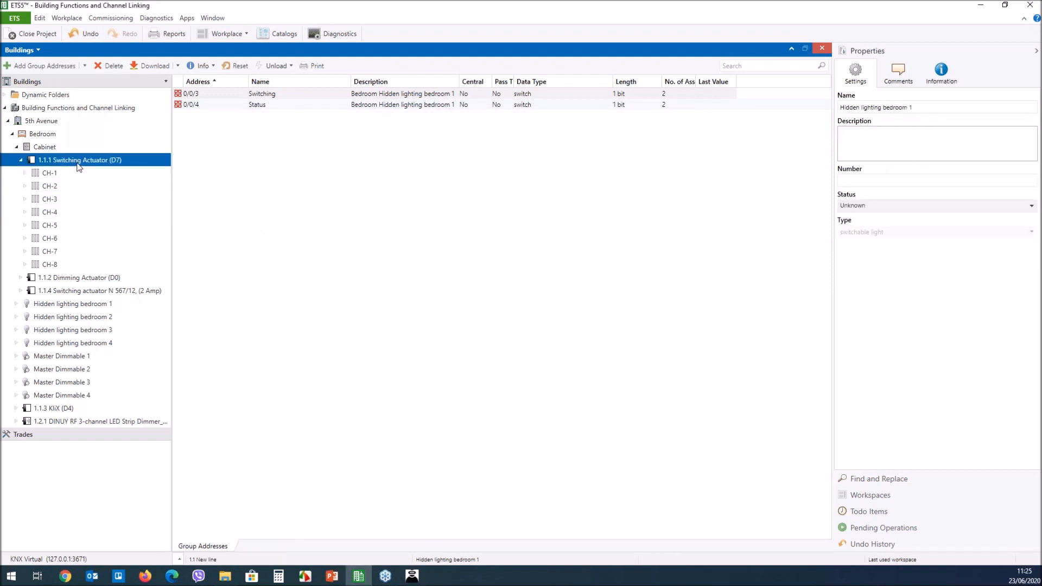
{"action": "left_click", "coordinate": [67, 410]}
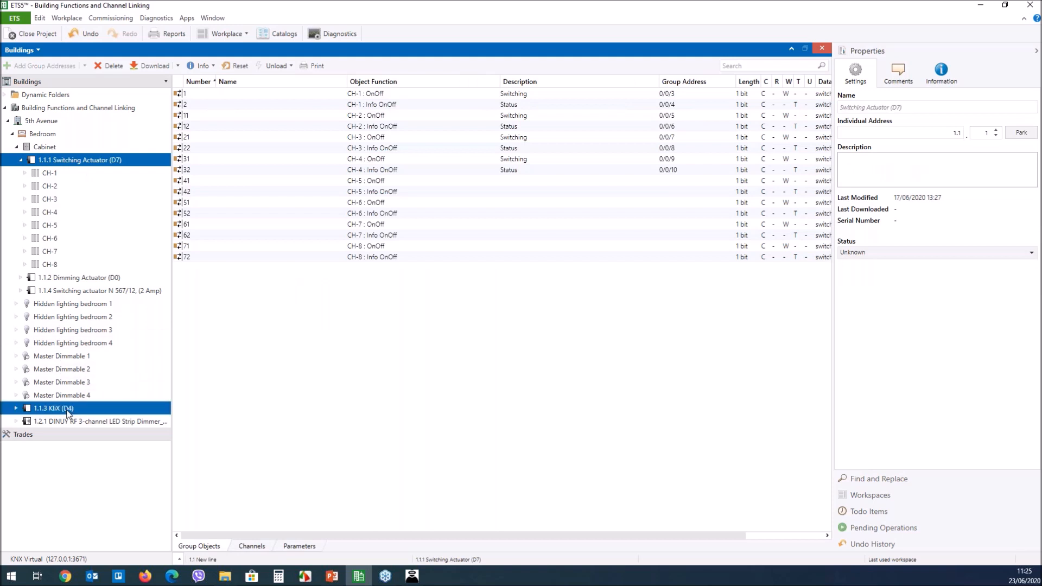
{"action": "left_click", "coordinate": [145, 66]}
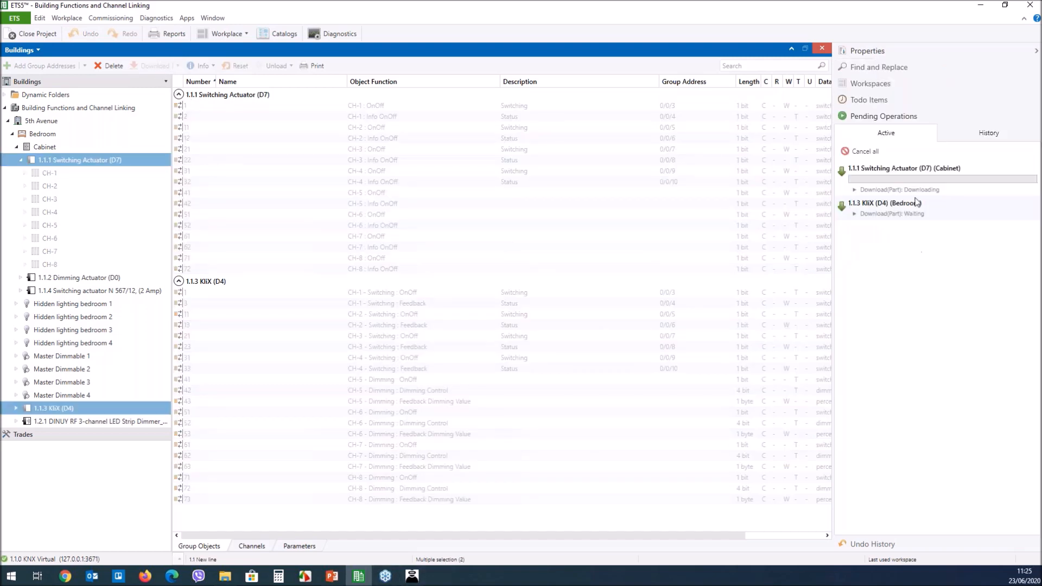
- Switch to KNX Virtual and display its Devices view
{"action": "left_click", "coordinate": [412, 576]}
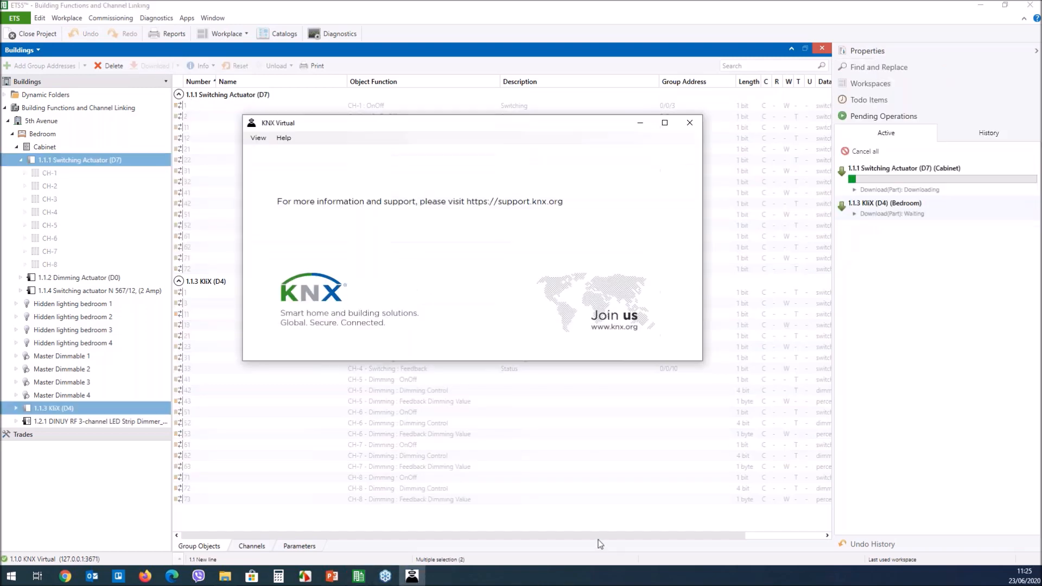
{"action": "left_click", "coordinate": [259, 139]}
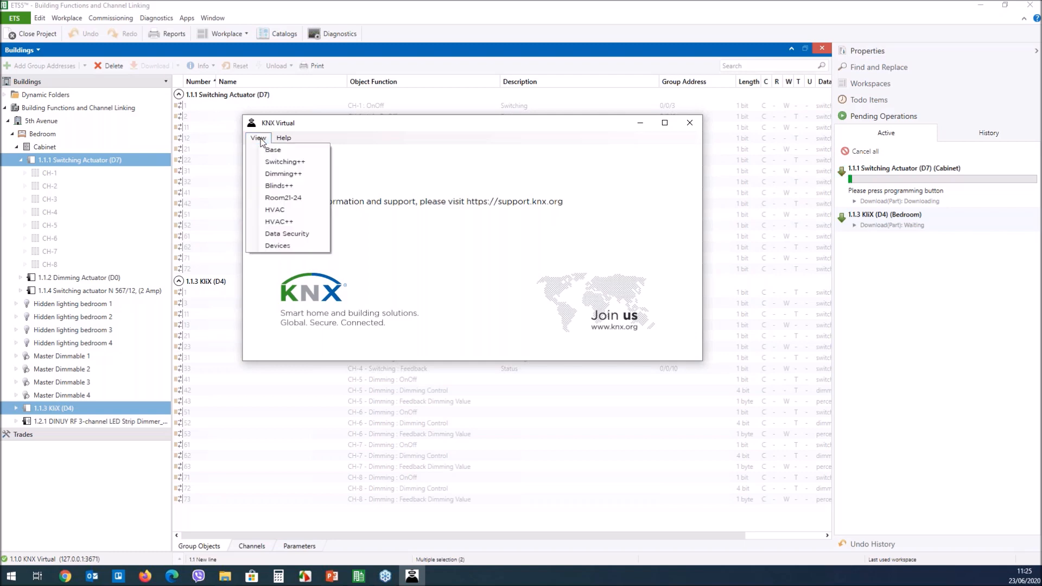
{"action": "left_click", "coordinate": [278, 245]}
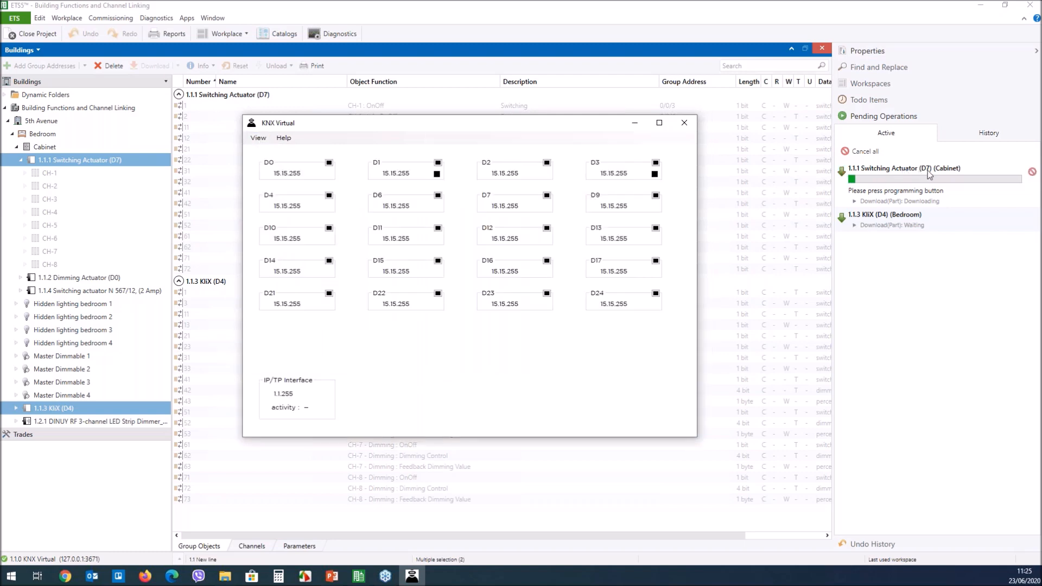
- Activate programming mode on the D7 device and on the D4 device in KNX Virtual for the pending ETS downloads
{"action": "left_click", "coordinate": [546, 196]}
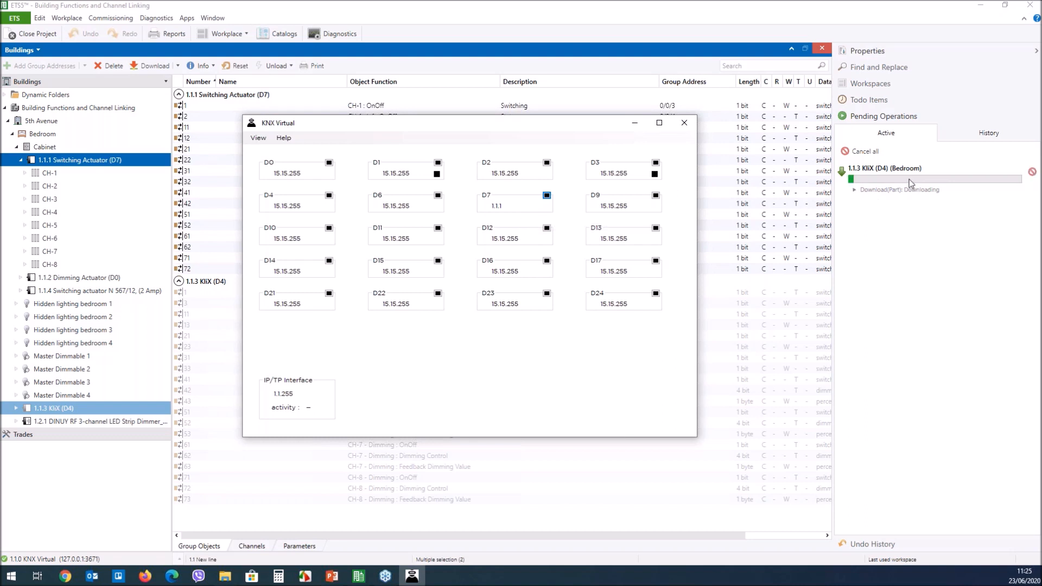
{"action": "left_click", "coordinate": [330, 196]}
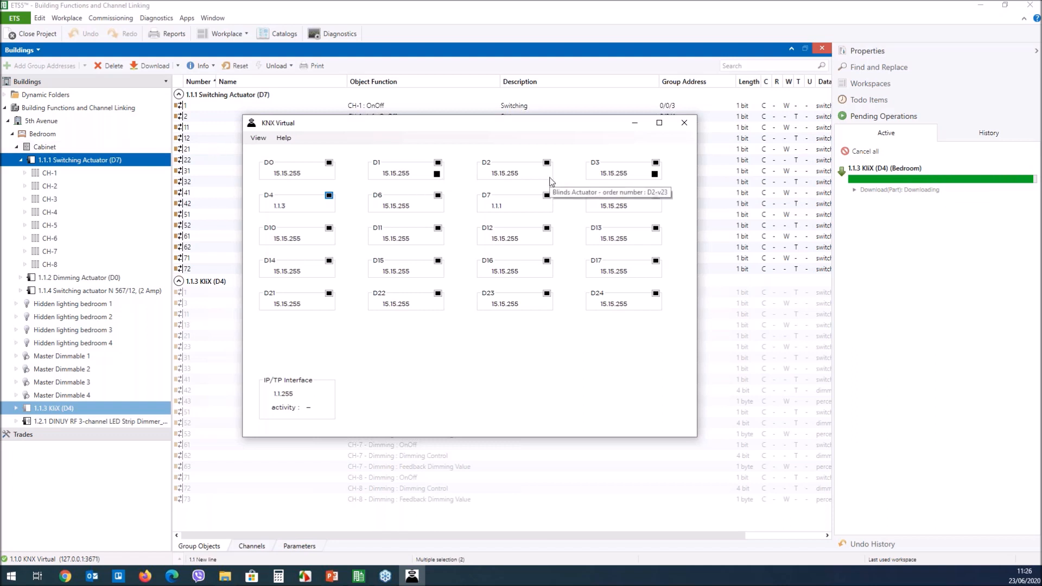
- Display the simulated KliX and lamps and test lamp ch1 of D7 by switching it on and off twice with the first KliX rocker
{"action": "left_click", "coordinate": [255, 138]}
{"action": "left_click", "coordinate": [275, 152]}
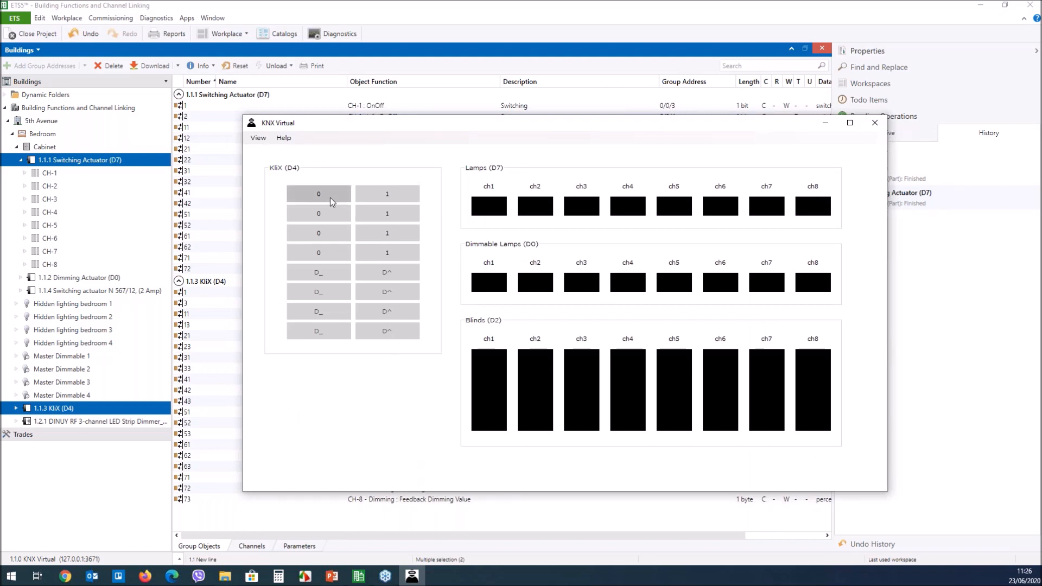
{"action": "left_click", "coordinate": [395, 196]}
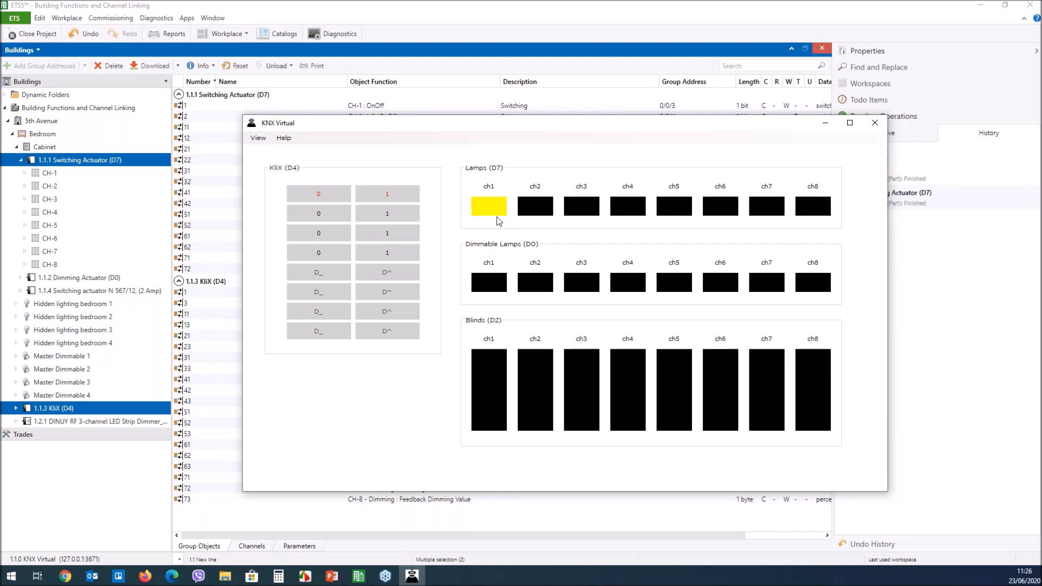
{"action": "left_click", "coordinate": [311, 199]}
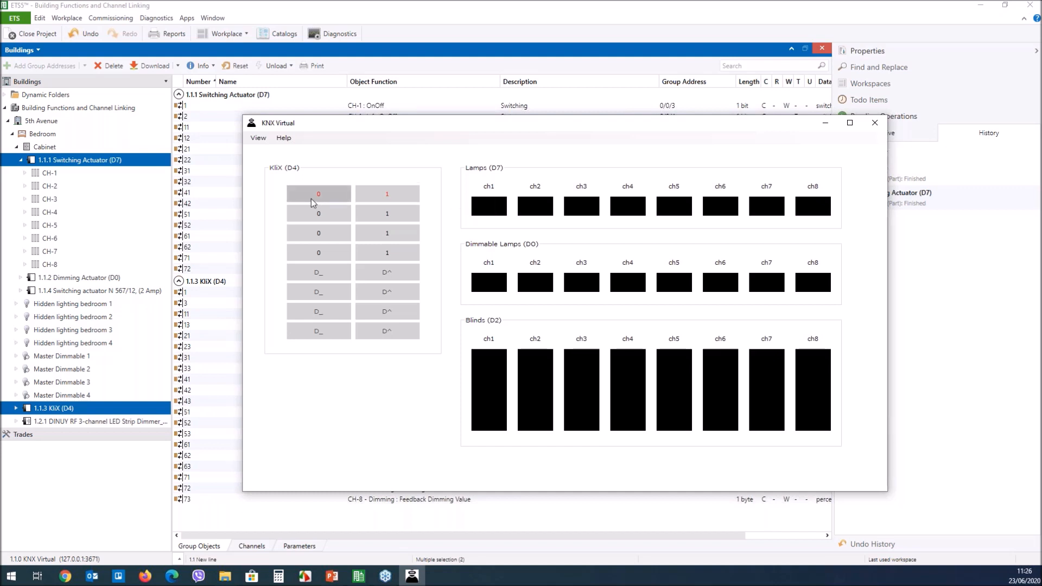
{"action": "left_click", "coordinate": [387, 197]}
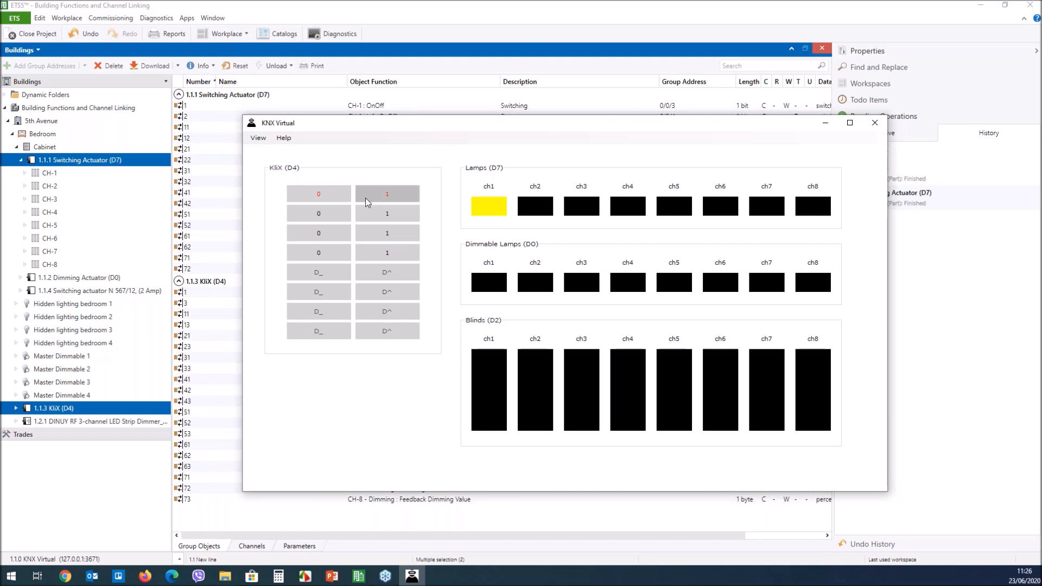
{"action": "left_click", "coordinate": [320, 198]}
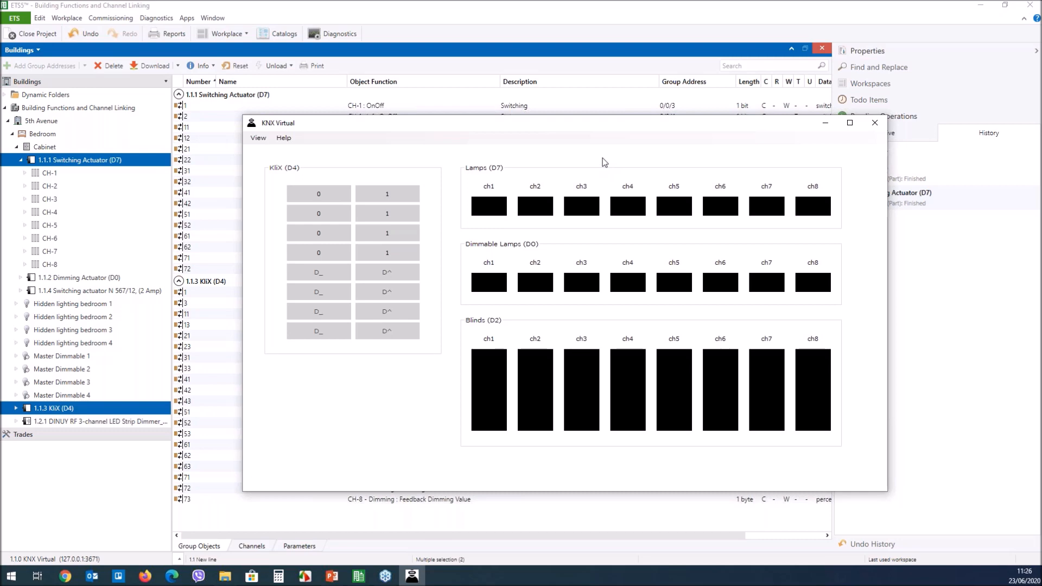
- Return to ETS, link CH-1 of 1.1.2 Dimming Actuator (D0) with Master Dimmable 1 and assign its OnOff object to Switching
{"action": "left_click", "coordinate": [825, 123]}
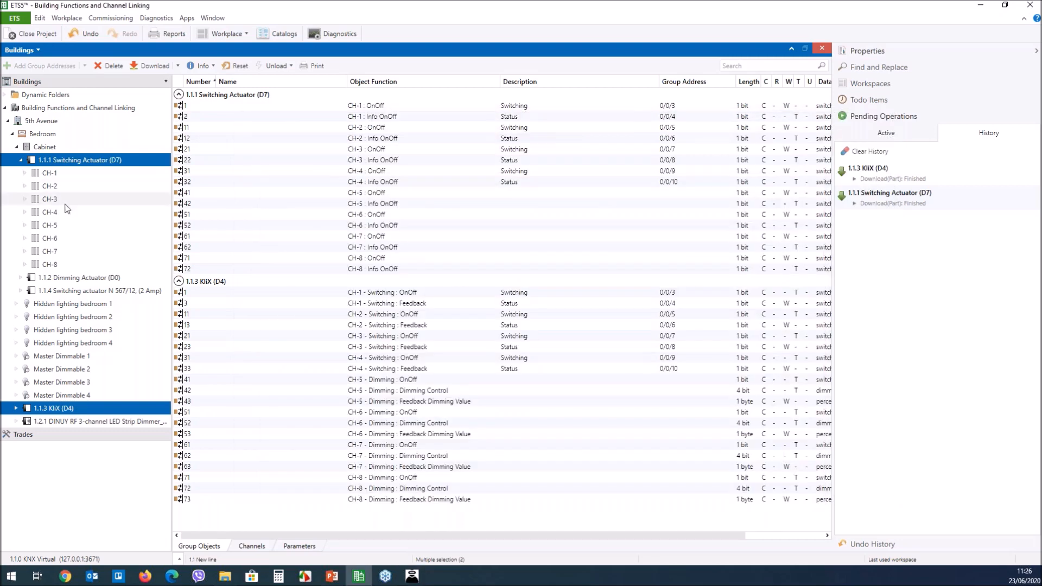
{"action": "left_click", "coordinate": [20, 159]}
{"action": "left_click", "coordinate": [91, 174]}
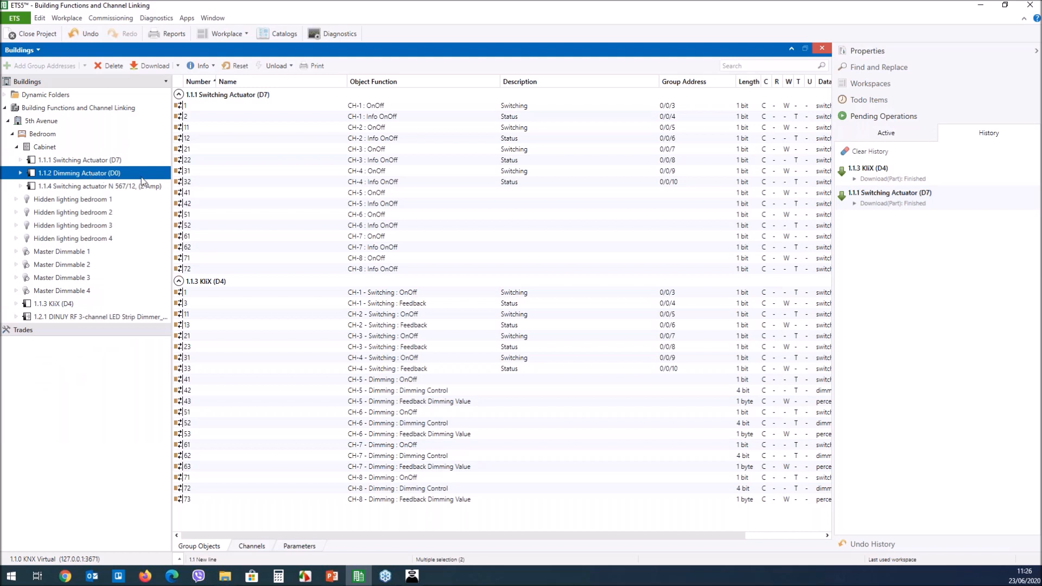
{"action": "left_click", "coordinate": [20, 174]}
{"action": "left_click", "coordinate": [50, 186]}
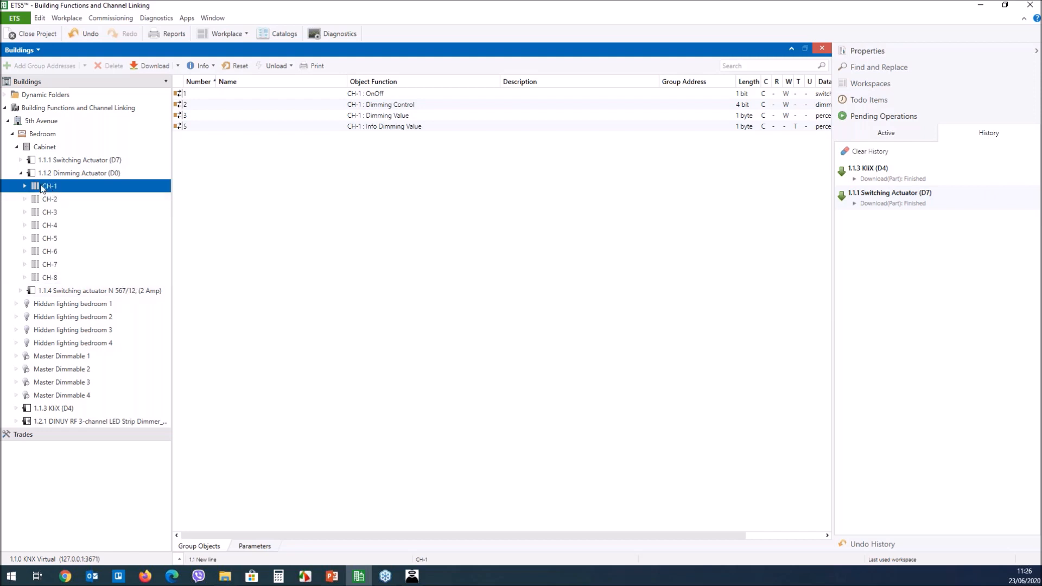
{"action": "left_click_drag", "start_coordinate": [42, 188], "coordinate": [88, 358]}
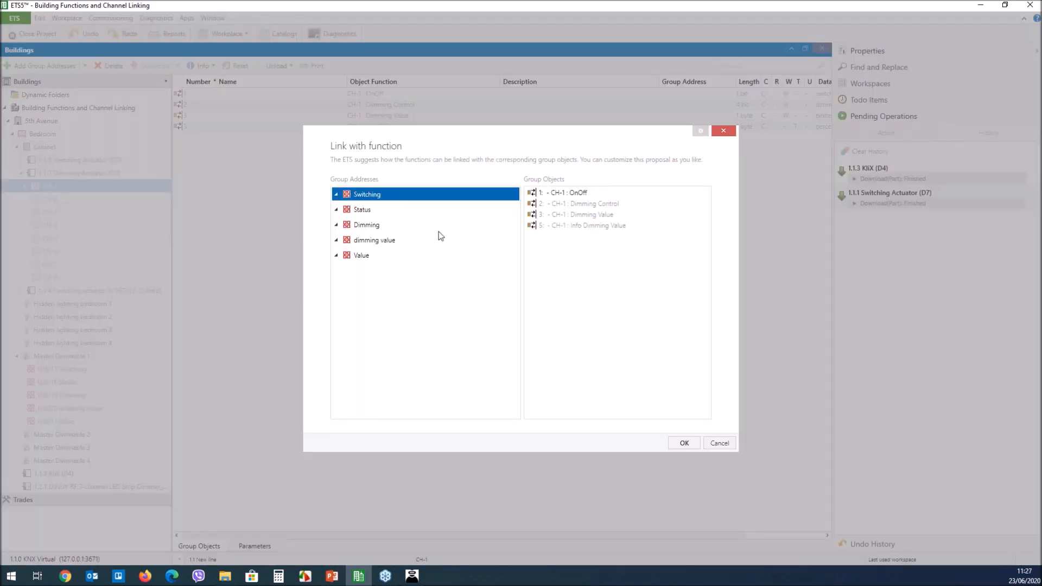
{"action": "double_click", "coordinate": [576, 194]}
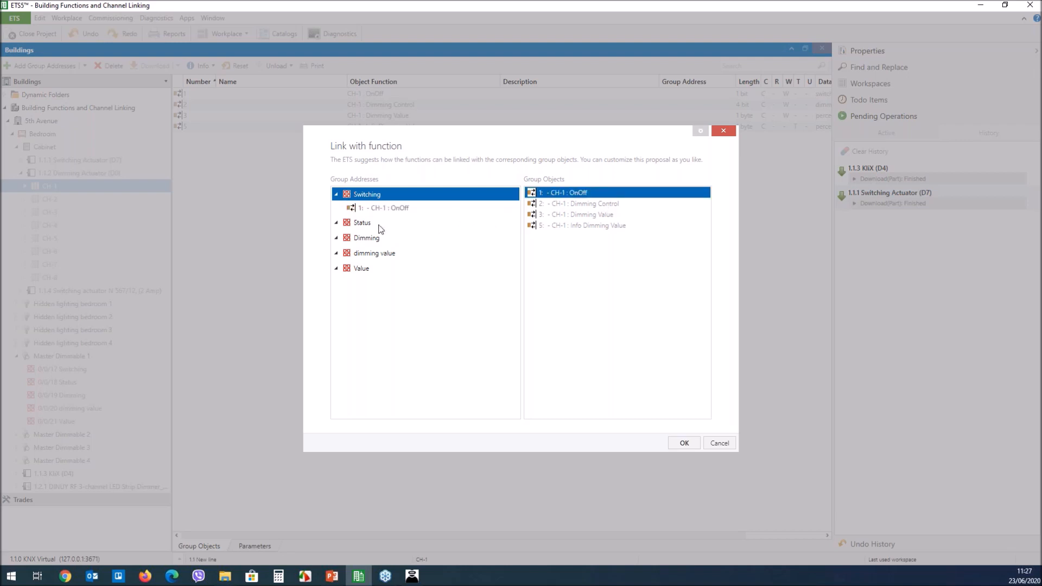
- Assign CH-1 Dimming Control to Dimming, Dimming Value to dimming value and Info Dimming Value to Value, leave Status empty, and confirm the link
{"action": "left_click", "coordinate": [343, 224]}
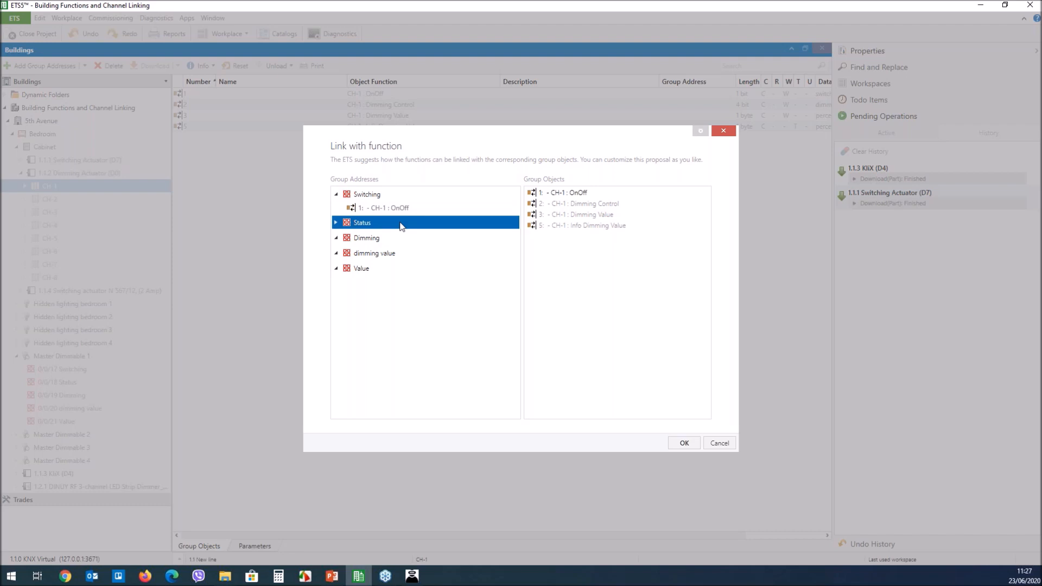
{"action": "left_click", "coordinate": [371, 239]}
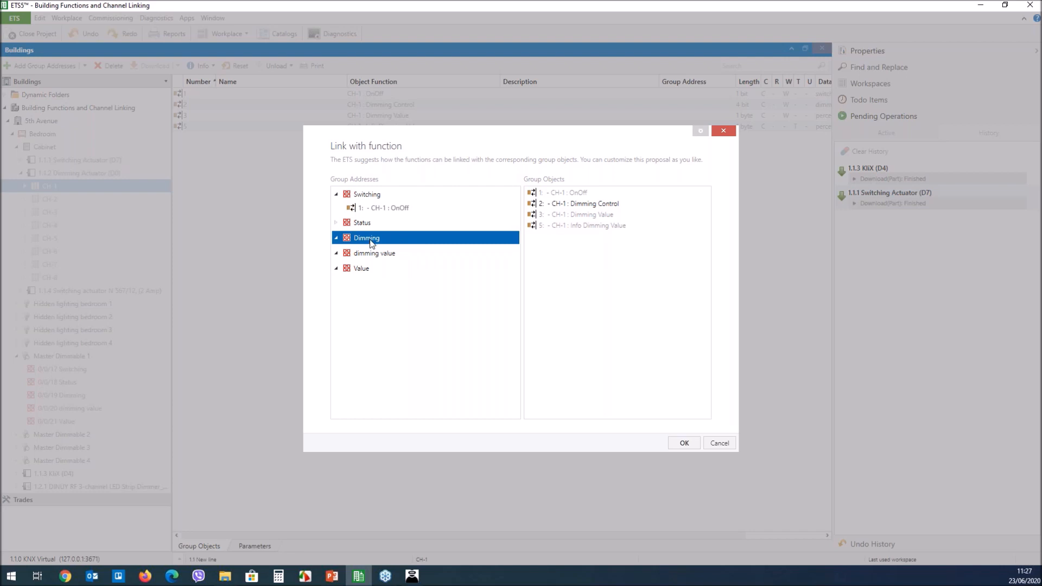
{"action": "double_click", "coordinate": [562, 206]}
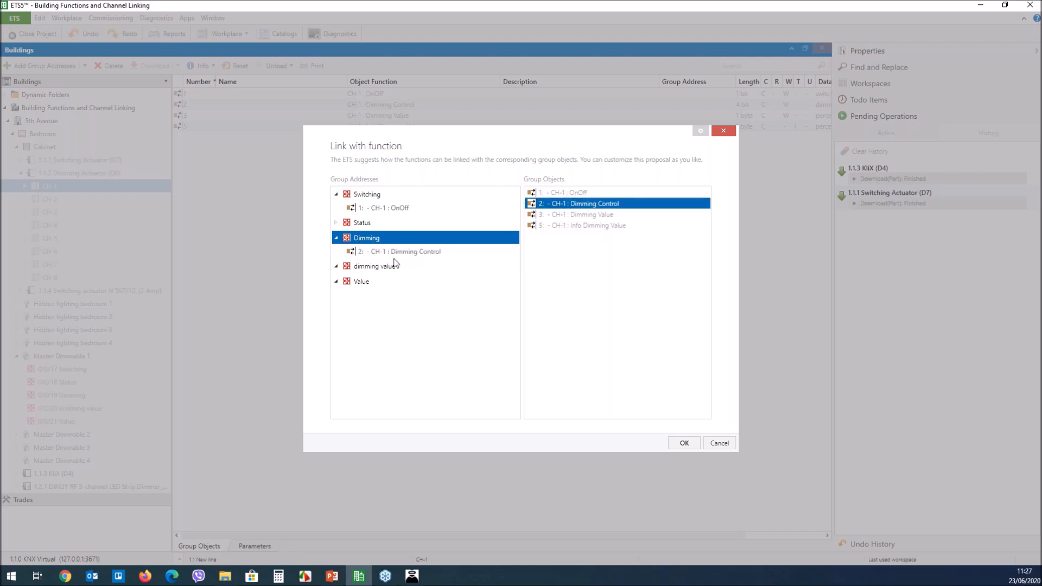
{"action": "left_click", "coordinate": [383, 268]}
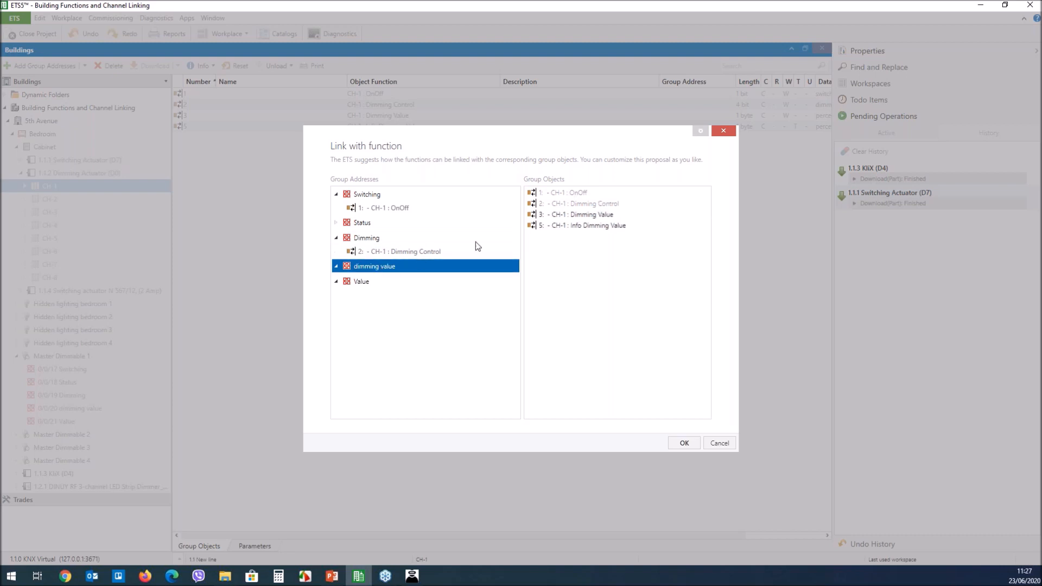
{"action": "double_click", "coordinate": [591, 215]}
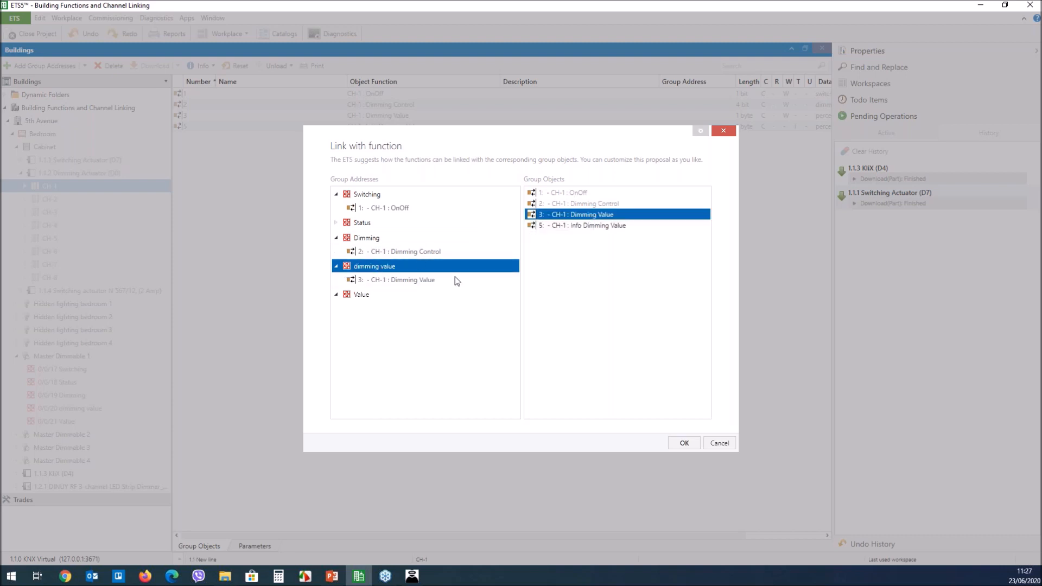
{"action": "left_click", "coordinate": [371, 298]}
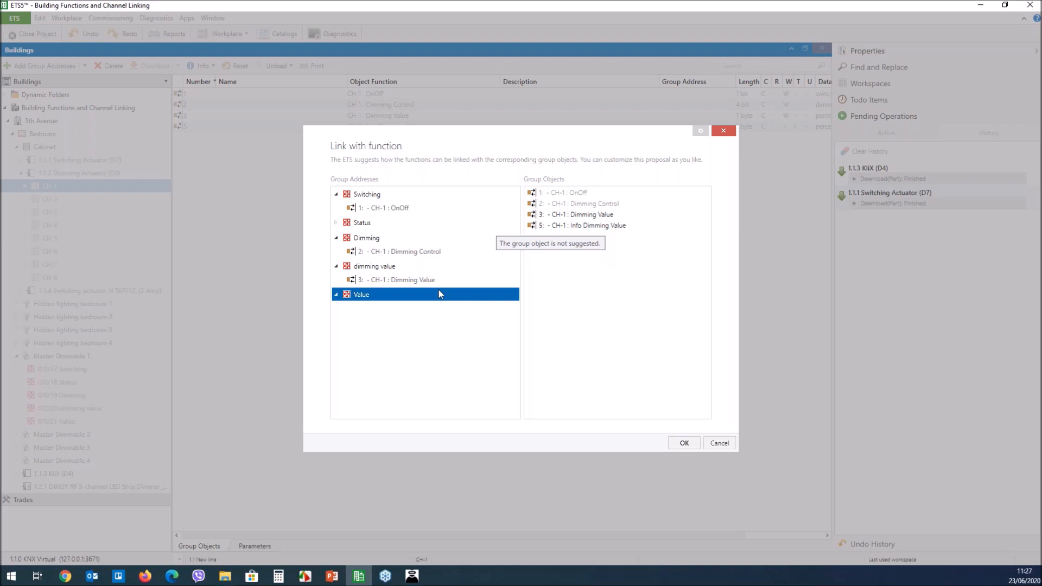
{"action": "double_click", "coordinate": [605, 229]}
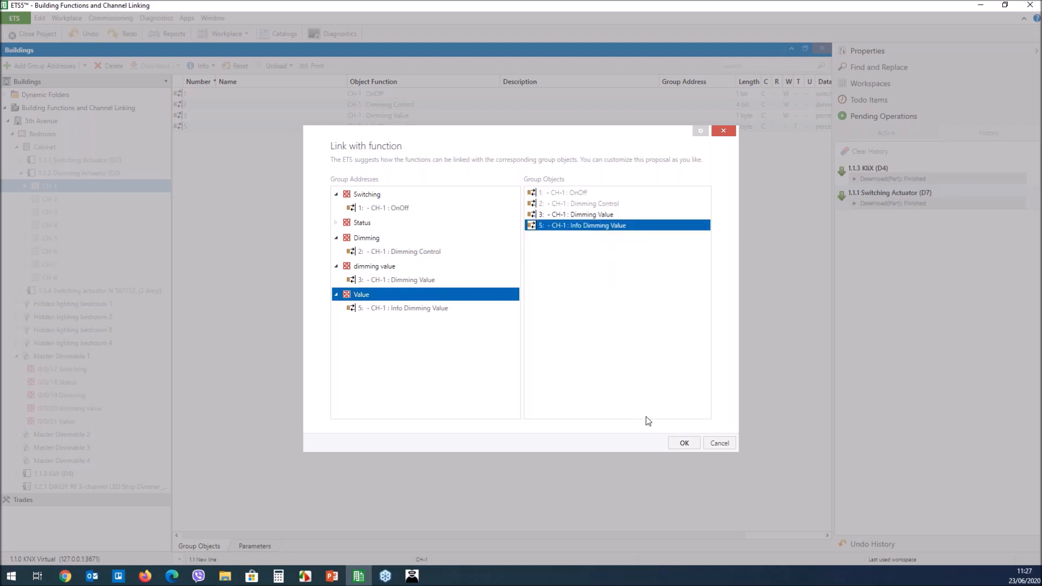
{"action": "left_click", "coordinate": [684, 444]}
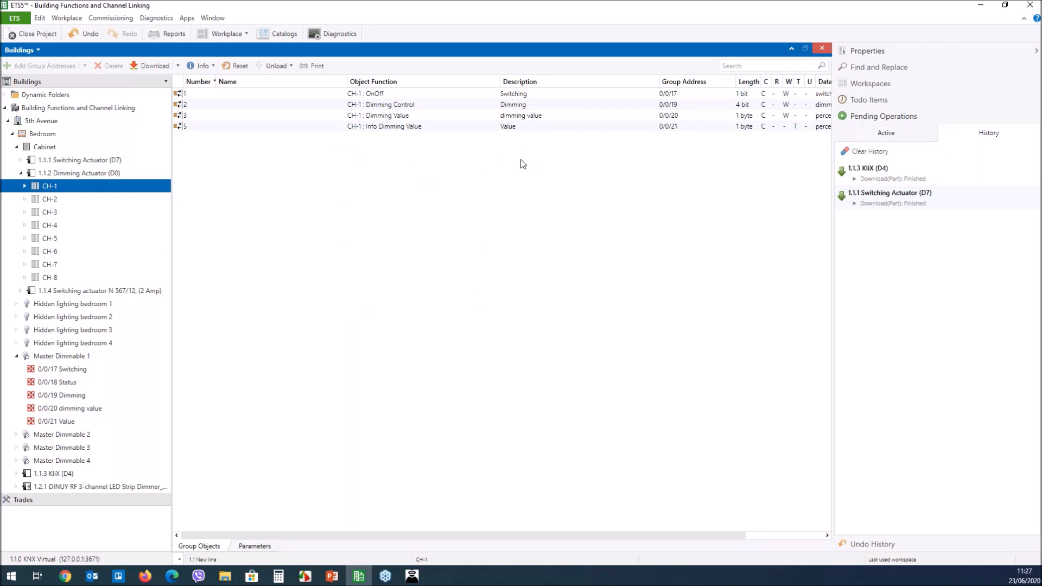
- Link the Dimming Actuator's CH-2 with Master Dimmable 2 and CH-3 with Master Dimmable 3, accepting the suggested group object assignments
{"action": "left_click_drag", "start_coordinate": [57, 188], "coordinate": [109, 185]}
{"action": "left_click", "coordinate": [54, 202]}
{"action": "left_click_drag", "start_coordinate": [54, 203], "coordinate": [115, 438]}
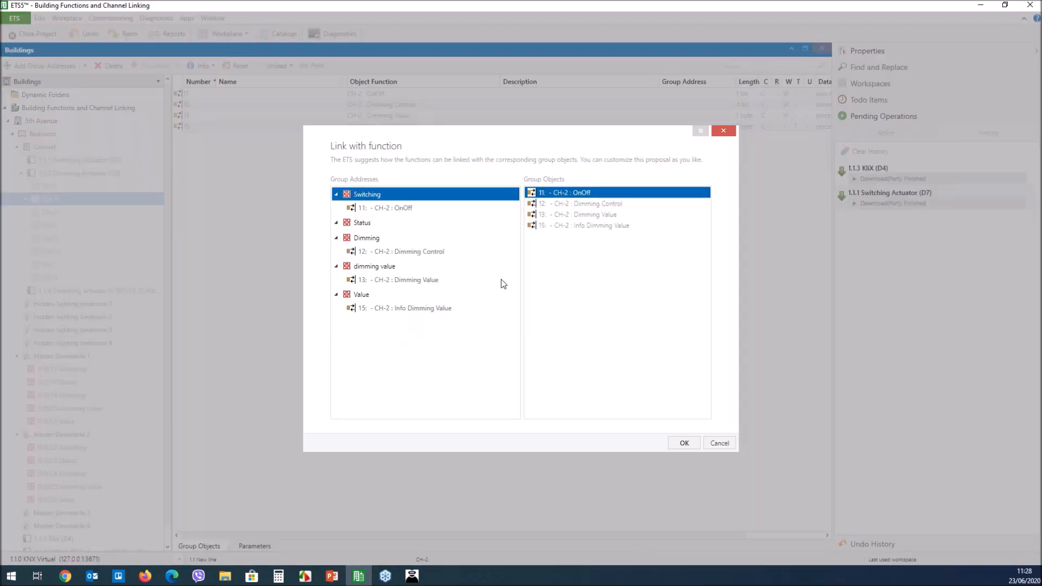
{"action": "left_click", "coordinate": [683, 443]}
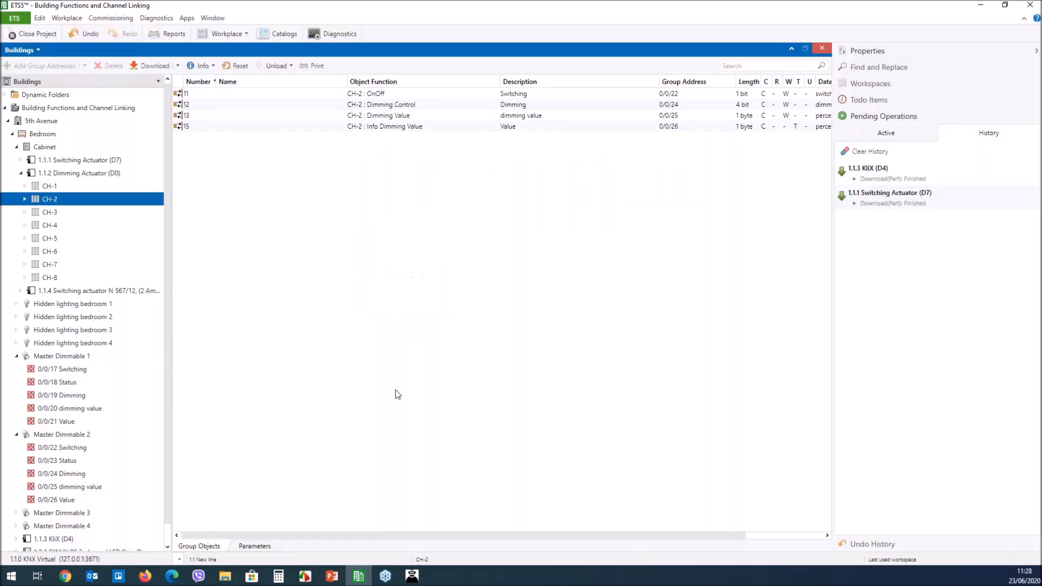
{"action": "left_click_drag", "start_coordinate": [49, 199], "coordinate": [106, 521]}
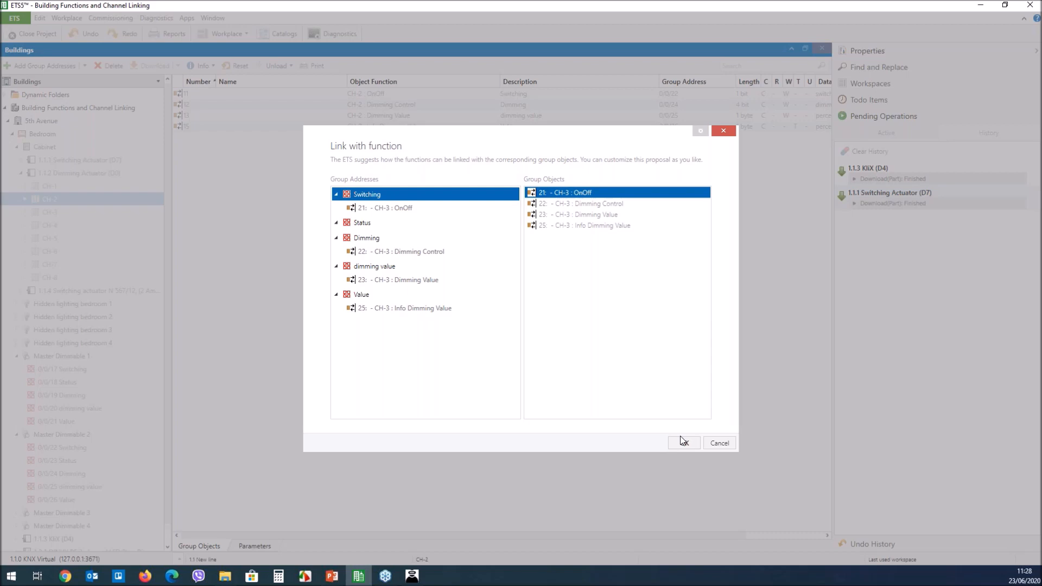
{"action": "left_click", "coordinate": [692, 445]}
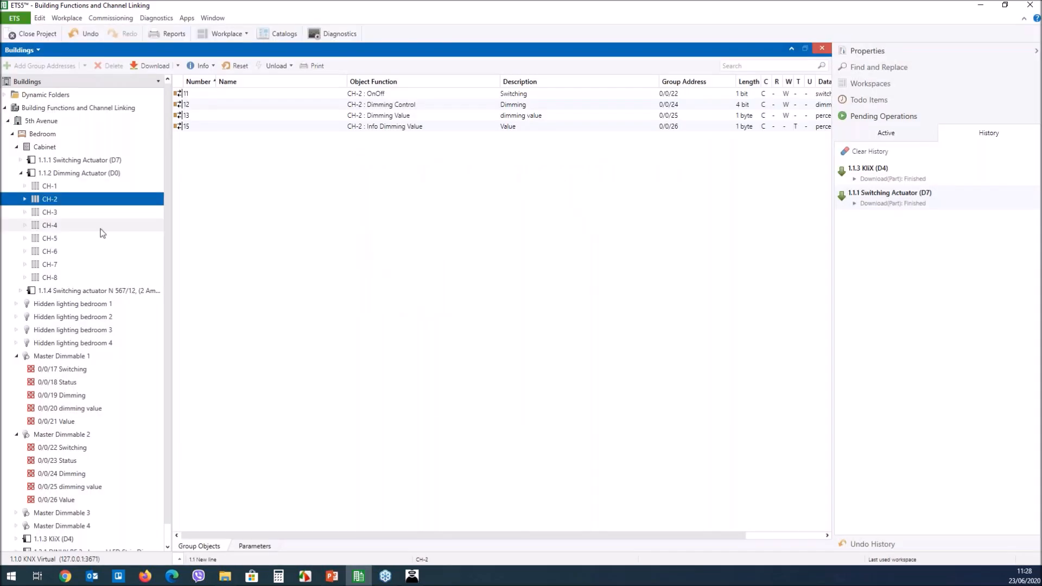
- Link the Dimming Actuator's CH-4 with Master Dimmable 4, accepting the suggested group object assignments
{"action": "left_click", "coordinate": [17, 358]}
{"action": "left_click", "coordinate": [17, 370]}
{"action": "left_click_drag", "start_coordinate": [50, 228], "coordinate": [95, 400]}
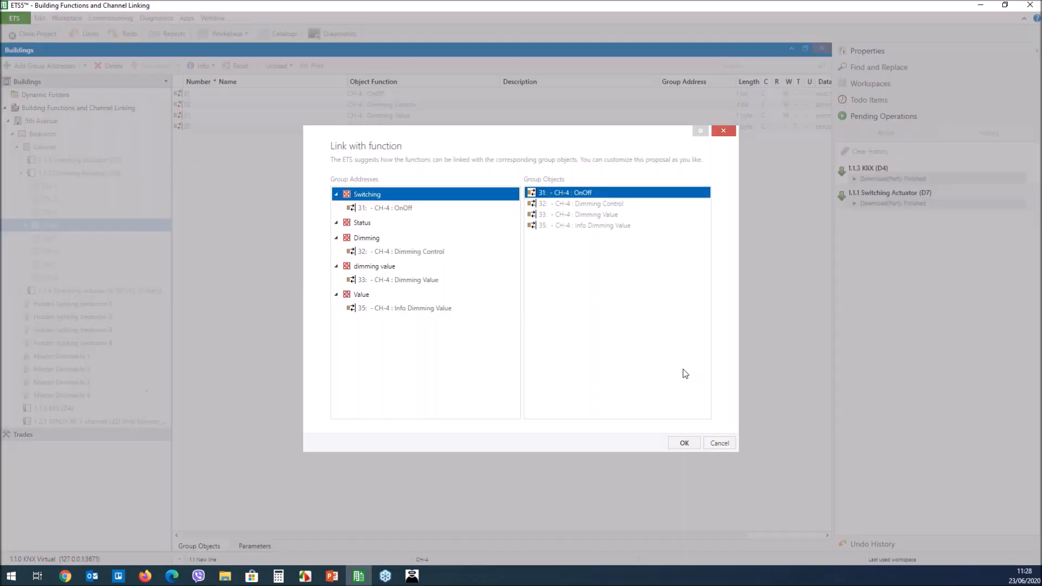
{"action": "left_click", "coordinate": [684, 445]}
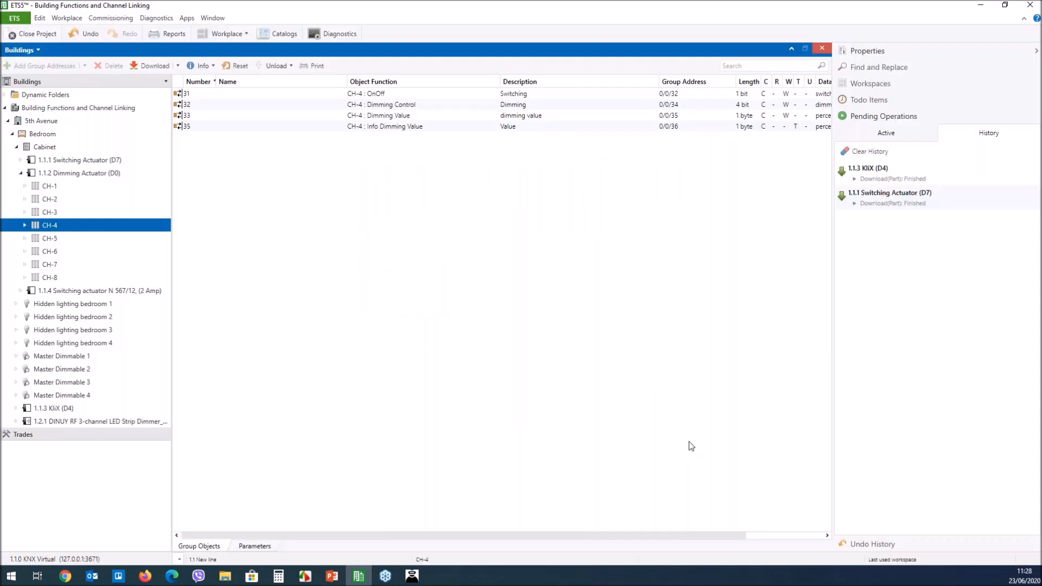
- Examine the function parameters of channels CH-5 to CH-7 of 1.1.3 KliX (D4) and return to its group objects
{"action": "left_click", "coordinate": [54, 411]}
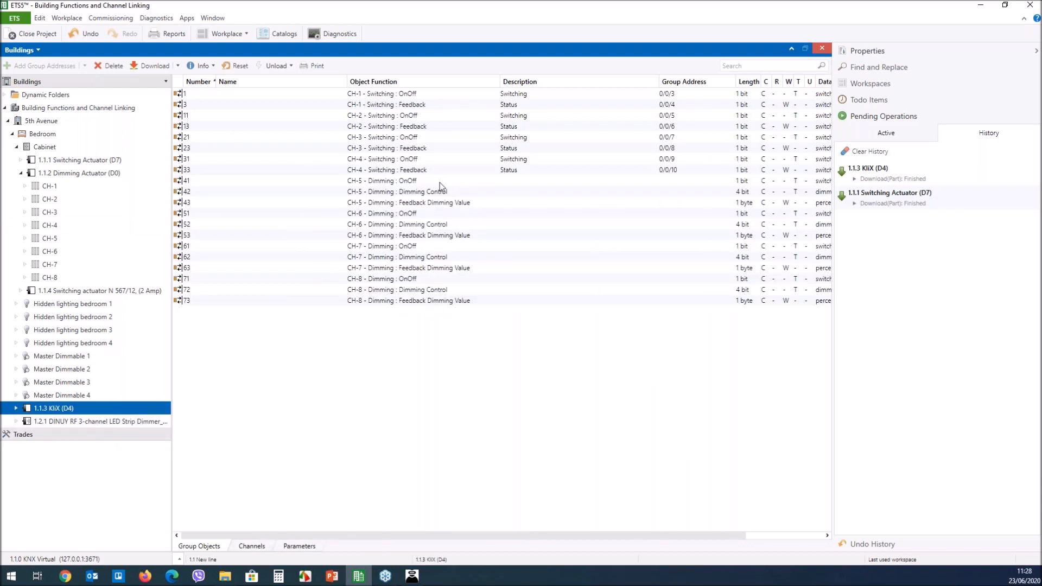
{"action": "left_click", "coordinate": [297, 546]}
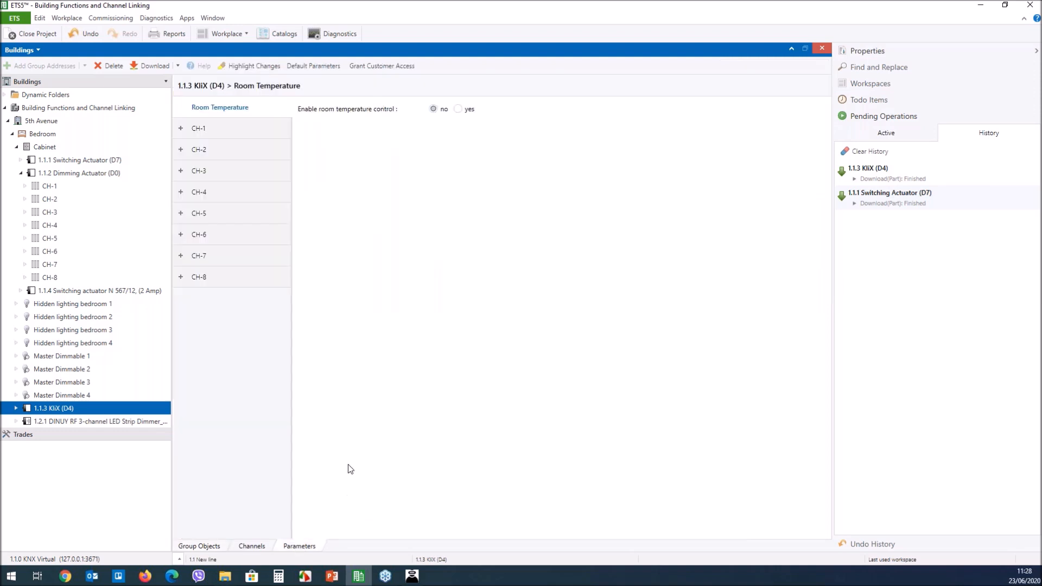
{"action": "left_click", "coordinate": [200, 215]}
{"action": "left_click", "coordinate": [202, 259]}
{"action": "left_click", "coordinate": [203, 300]}
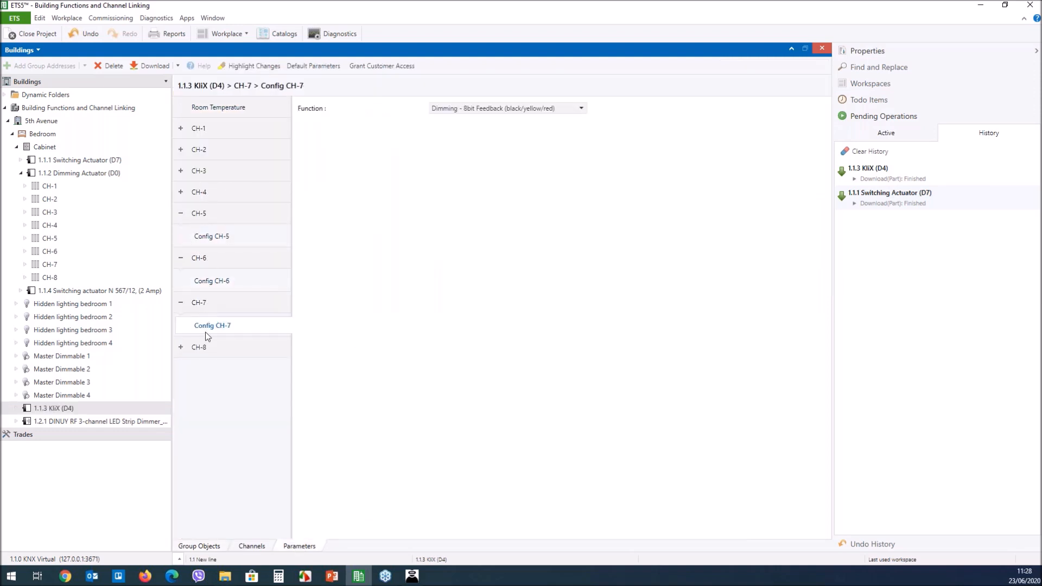
{"action": "left_click", "coordinate": [219, 237]}
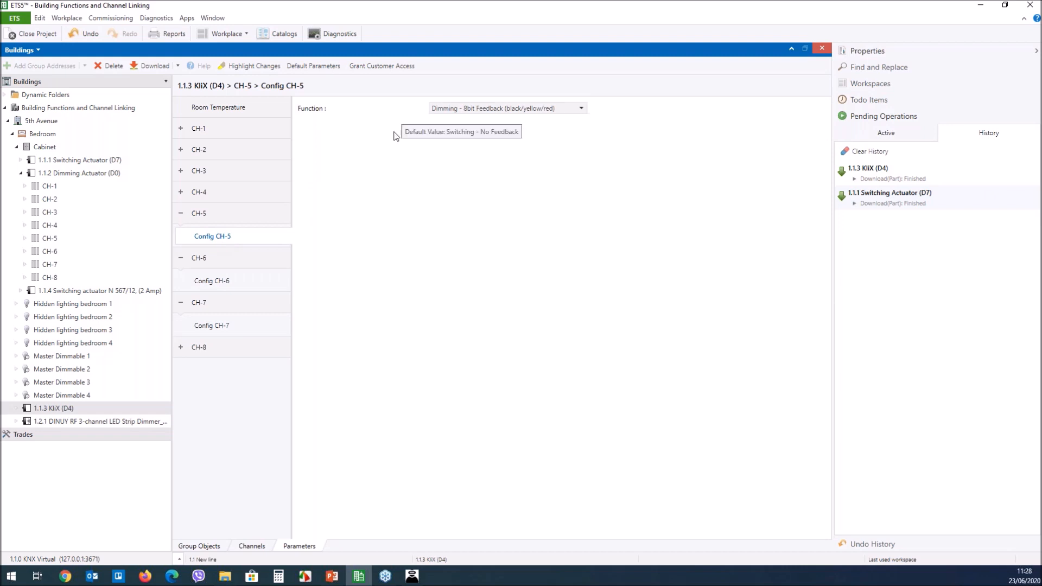
{"action": "left_click", "coordinate": [518, 110]}
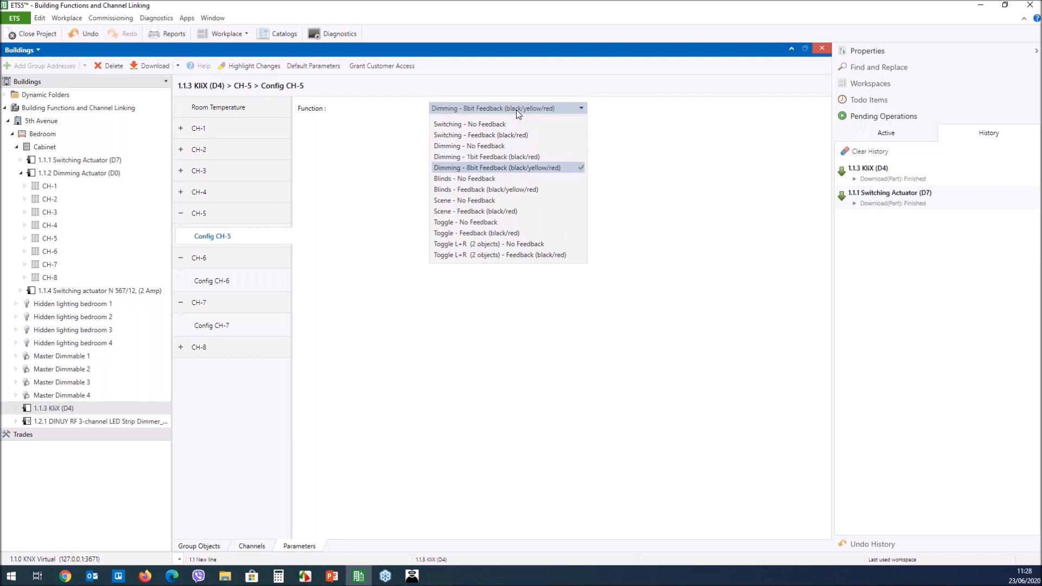
{"action": "left_click", "coordinate": [733, 119]}
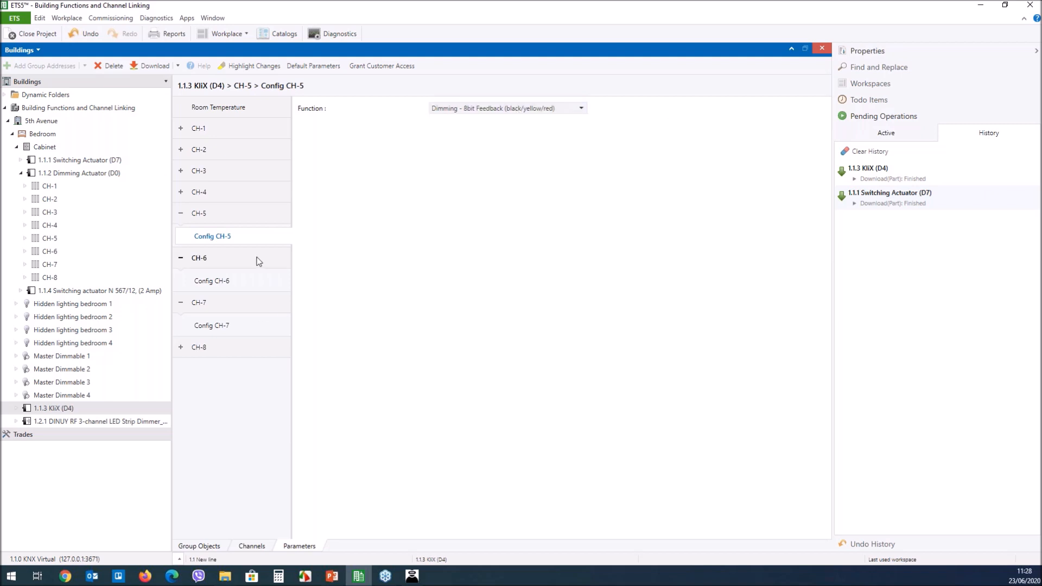
{"action": "left_click", "coordinate": [199, 546]}
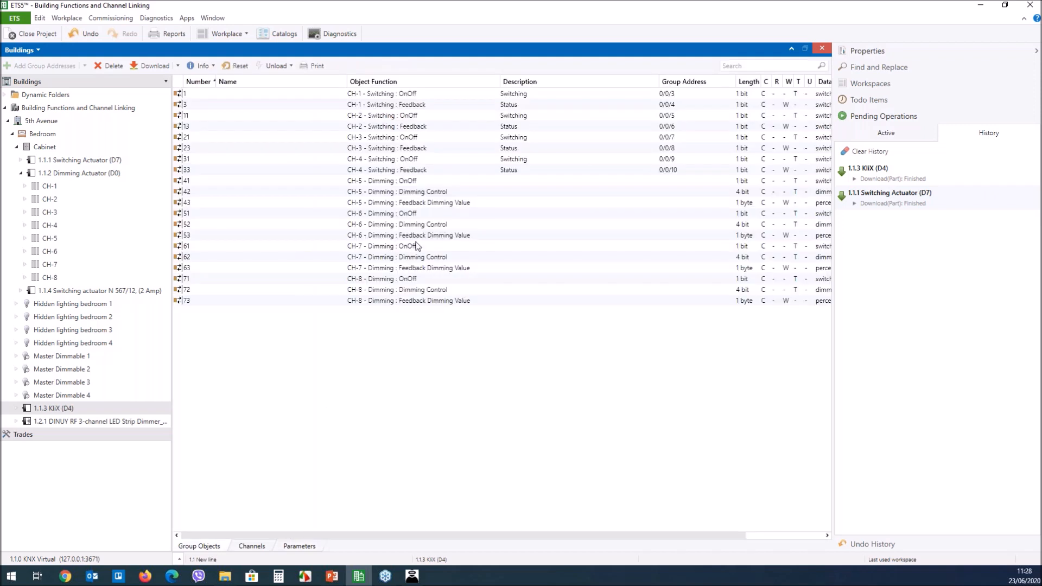
- Link KliX CH-5 with Master Dimmable 1, assigning OnOff to Switching, Dimming Control to Dimming and Feedback Dimming Value to dimming value
{"action": "left_click", "coordinate": [16, 409]}
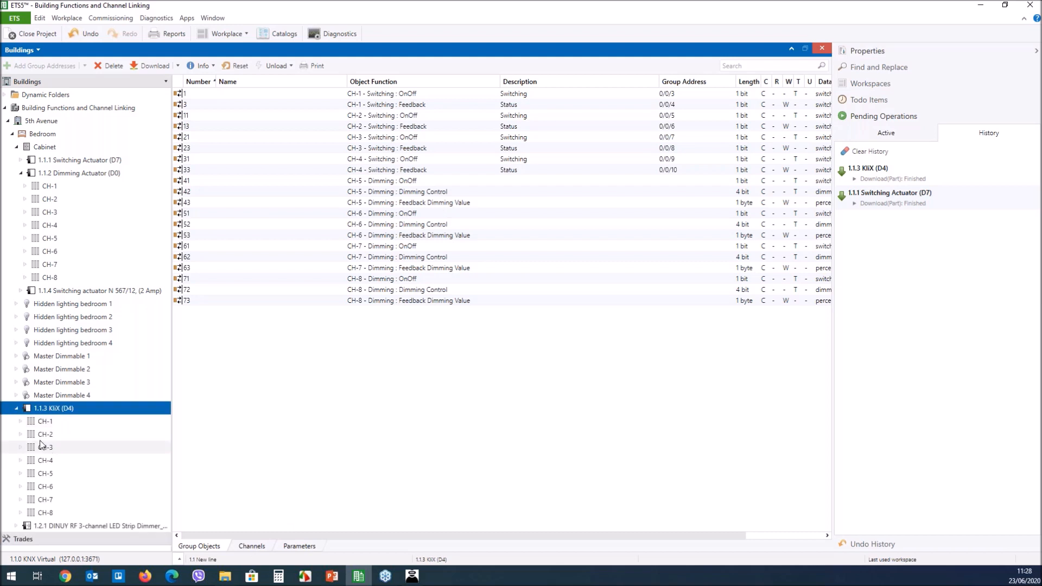
{"action": "left_click_drag", "start_coordinate": [45, 474], "coordinate": [81, 359]}
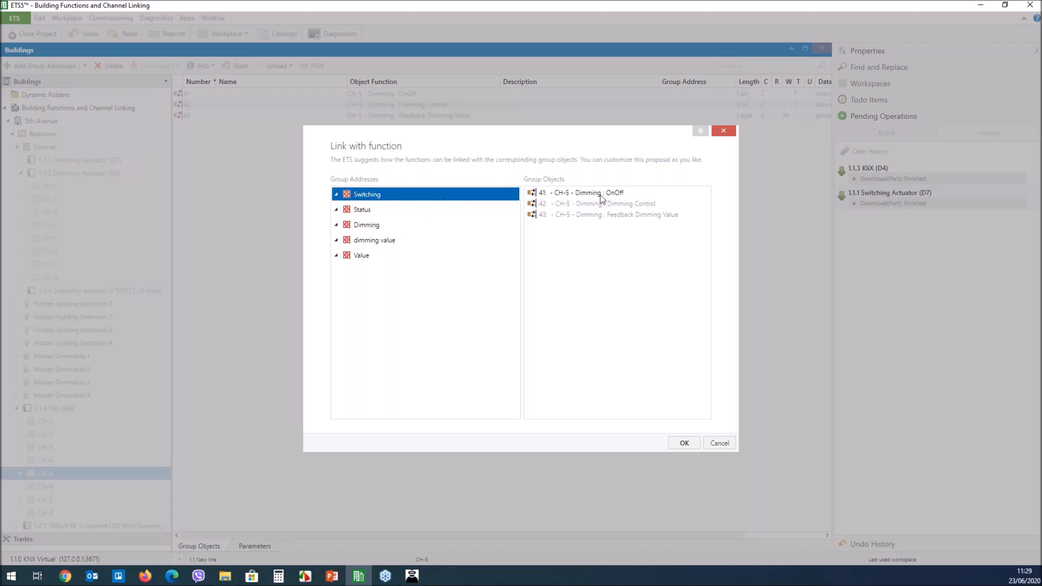
{"action": "left_click_drag", "start_coordinate": [600, 195], "coordinate": [418, 197]}
{"action": "left_click", "coordinate": [361, 239]}
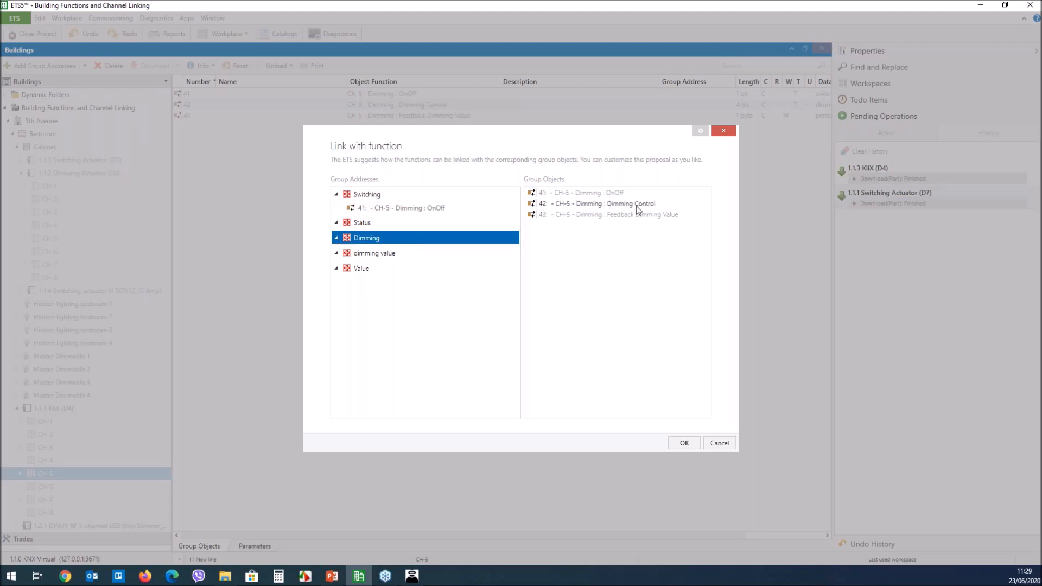
{"action": "left_click_drag", "start_coordinate": [637, 206], "coordinate": [454, 242]}
{"action": "left_click", "coordinate": [383, 267]}
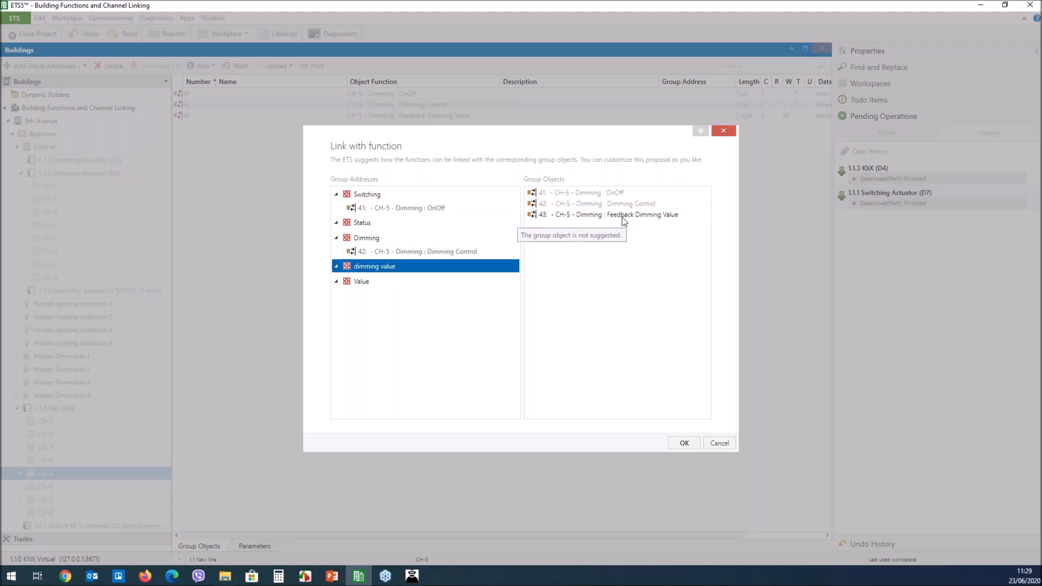
{"action": "left_click_drag", "start_coordinate": [622, 218], "coordinate": [434, 267]}
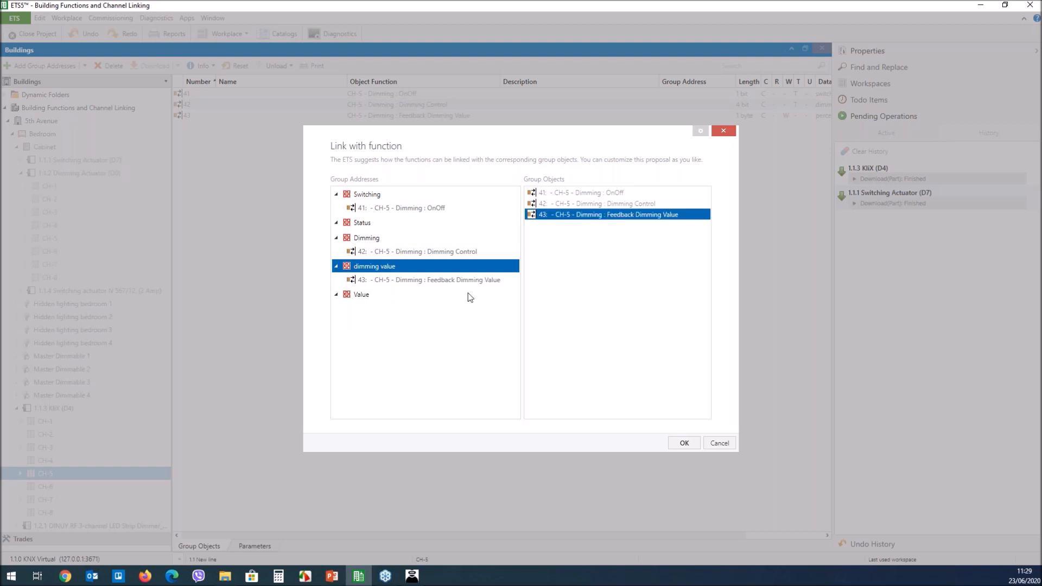
{"action": "left_click", "coordinate": [364, 297]}
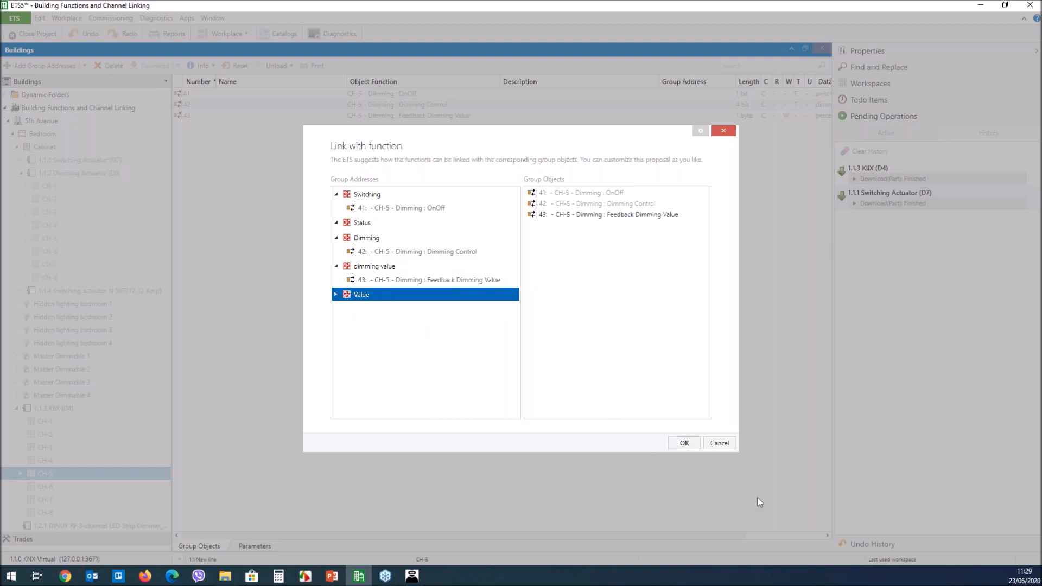
{"action": "left_click", "coordinate": [683, 443]}
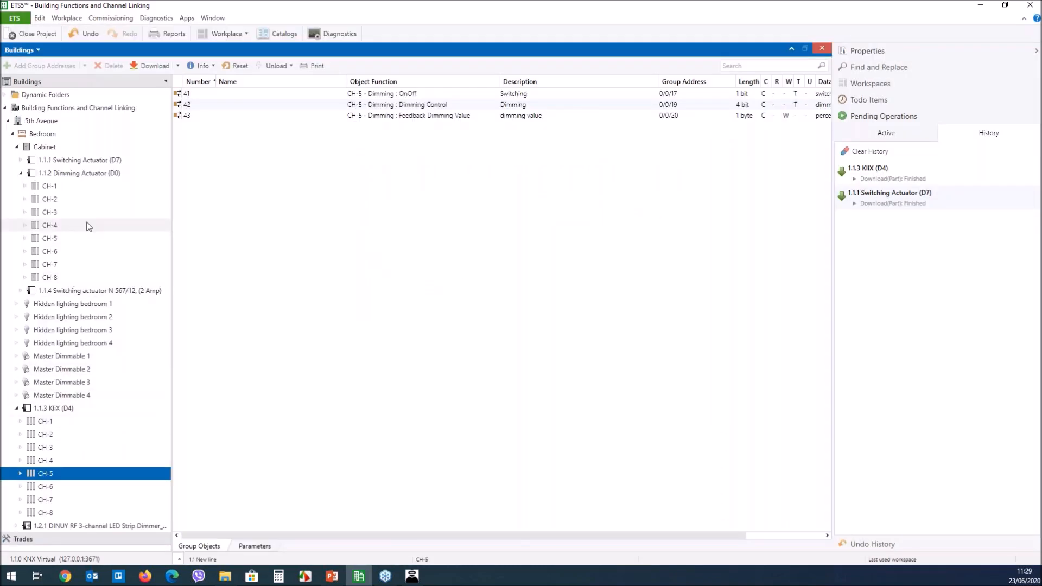
- Link KliX CH-6 with Master Dimmable 2, accepting the suggested group object assignments
{"action": "left_click", "coordinate": [21, 173]}
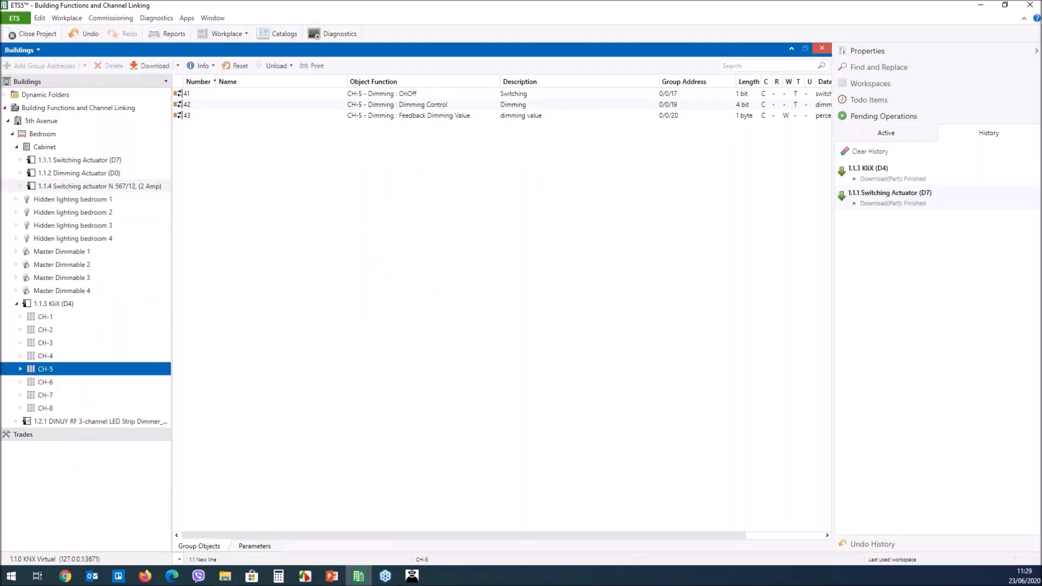
{"action": "left_click", "coordinate": [59, 386]}
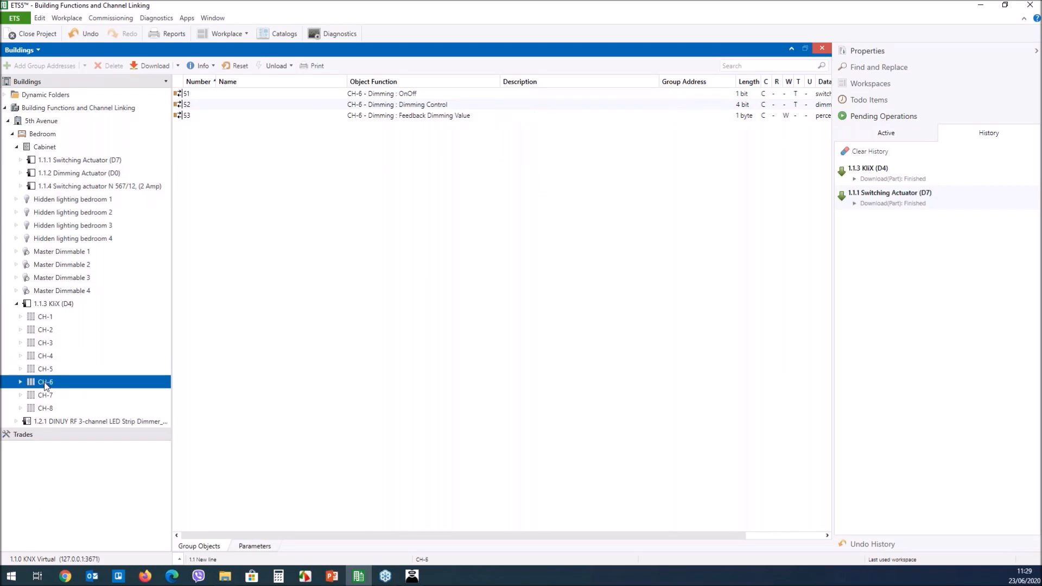
{"action": "left_click_drag", "start_coordinate": [30, 386], "coordinate": [95, 266]}
{"action": "left_click", "coordinate": [684, 443]}
- Link KliX CH-7 with Master Dimmable 3 and CH-8 with Master Dimmable 4, accepting the suggested group object assignments
{"action": "left_click_drag", "start_coordinate": [46, 382], "coordinate": [82, 278]}
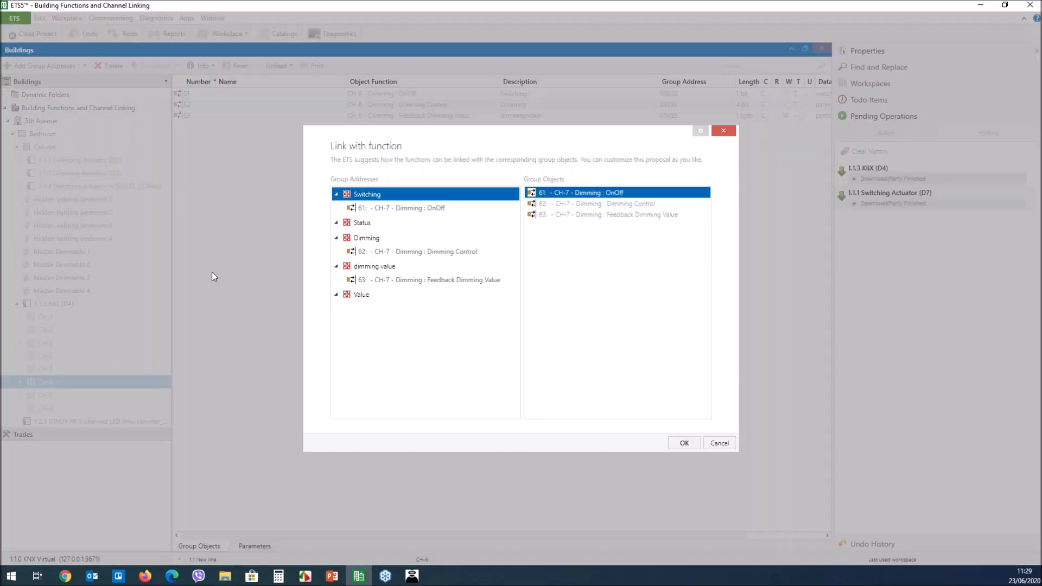
{"action": "left_click", "coordinate": [684, 443]}
{"action": "left_click", "coordinate": [43, 399]}
{"action": "left_click_drag", "start_coordinate": [39, 397], "coordinate": [90, 283]}
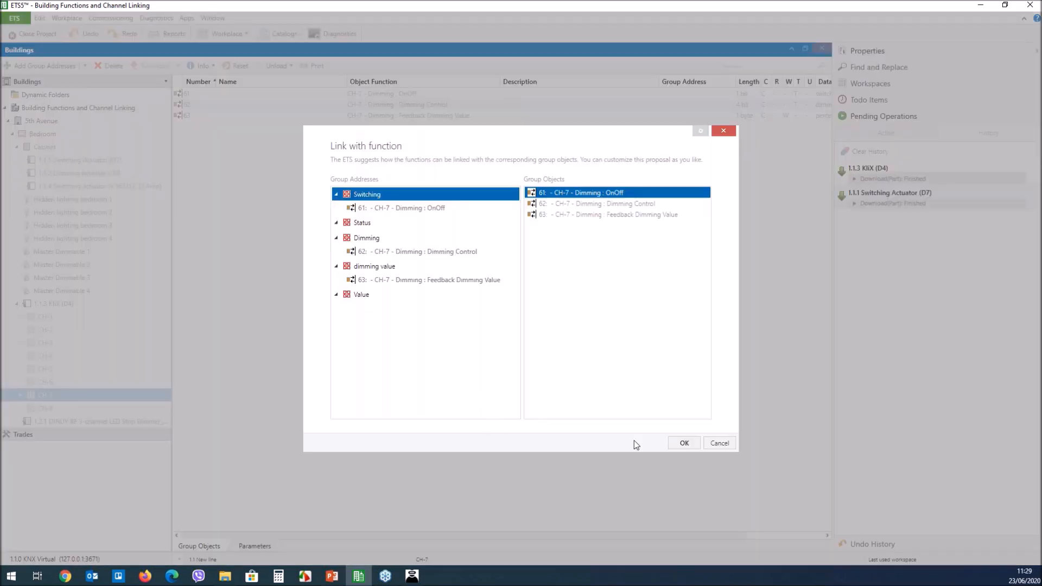
{"action": "left_click", "coordinate": [684, 443]}
{"action": "left_click_drag", "start_coordinate": [27, 408], "coordinate": [88, 292]}
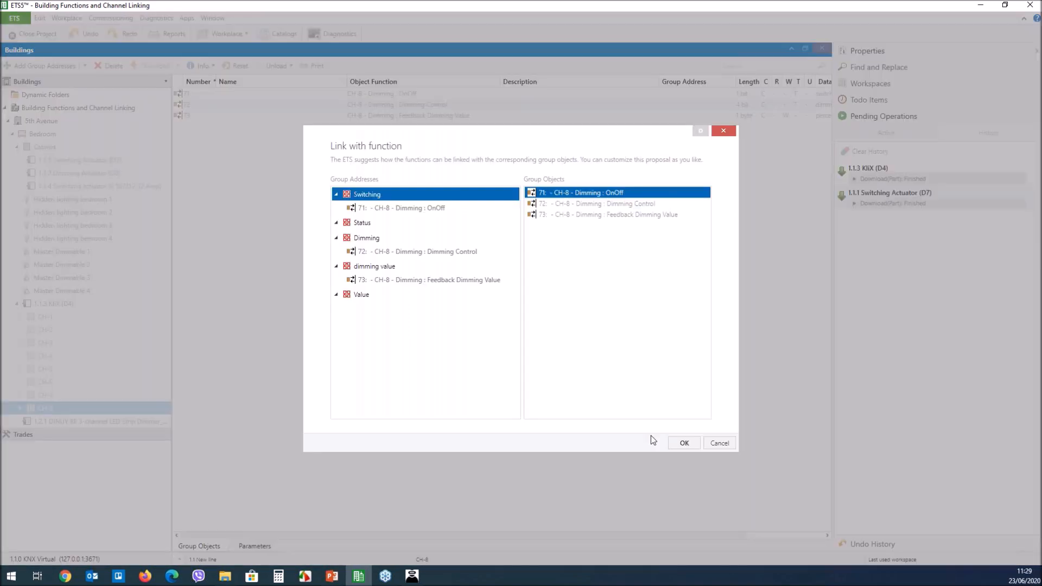
{"action": "left_click", "coordinate": [684, 443]}
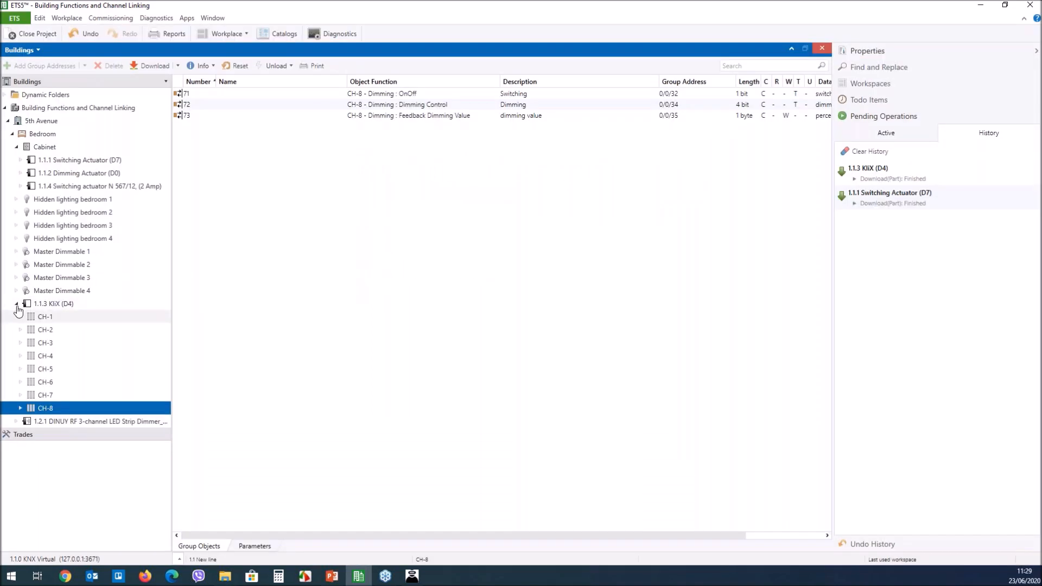
- Start a download to both 1.1.2 Dimming Actuator (D0) and 1.1.3 KliX (D4)
{"action": "left_click", "coordinate": [105, 177]}
{"action": "left_click", "coordinate": [69, 306], "text": "ctrl"}
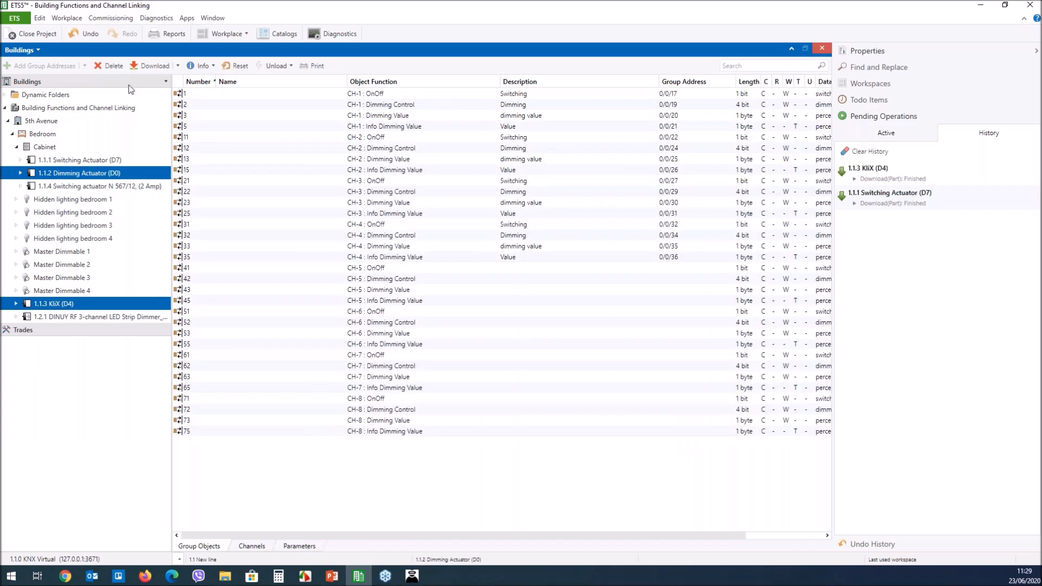
{"action": "left_click", "coordinate": [151, 69]}
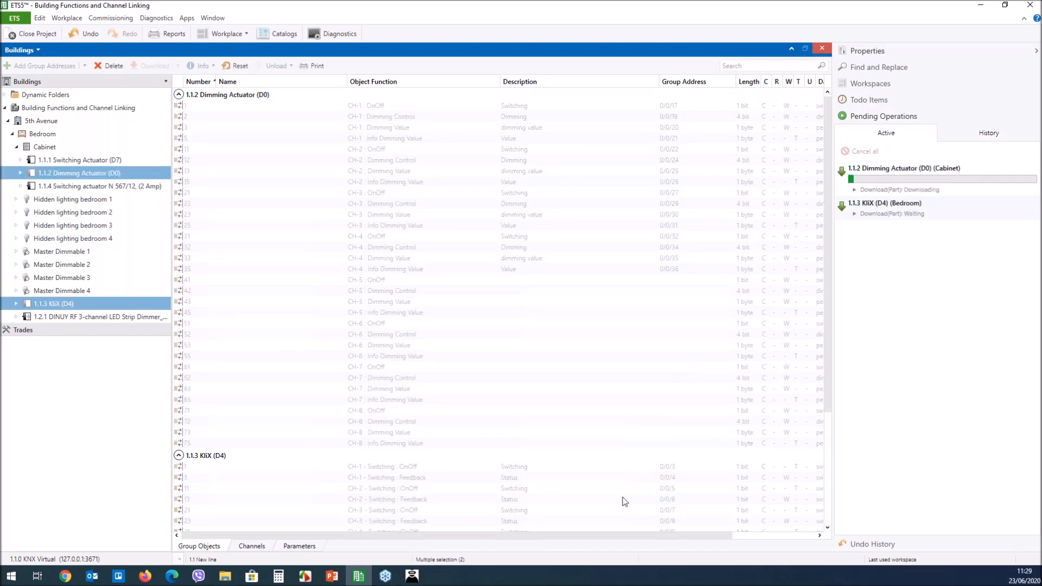
- Switch to KNX Virtual, show the Devices view and activate D0's programming button for the Dimming Actuator download
{"action": "left_click", "coordinate": [413, 578]}
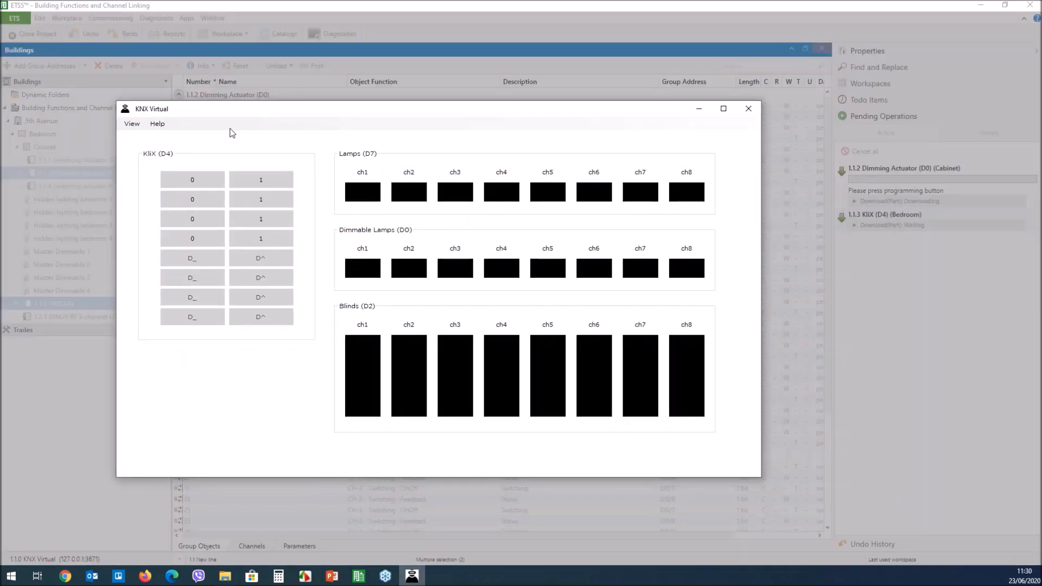
{"action": "left_click", "coordinate": [132, 124]}
{"action": "left_click", "coordinate": [152, 232]}
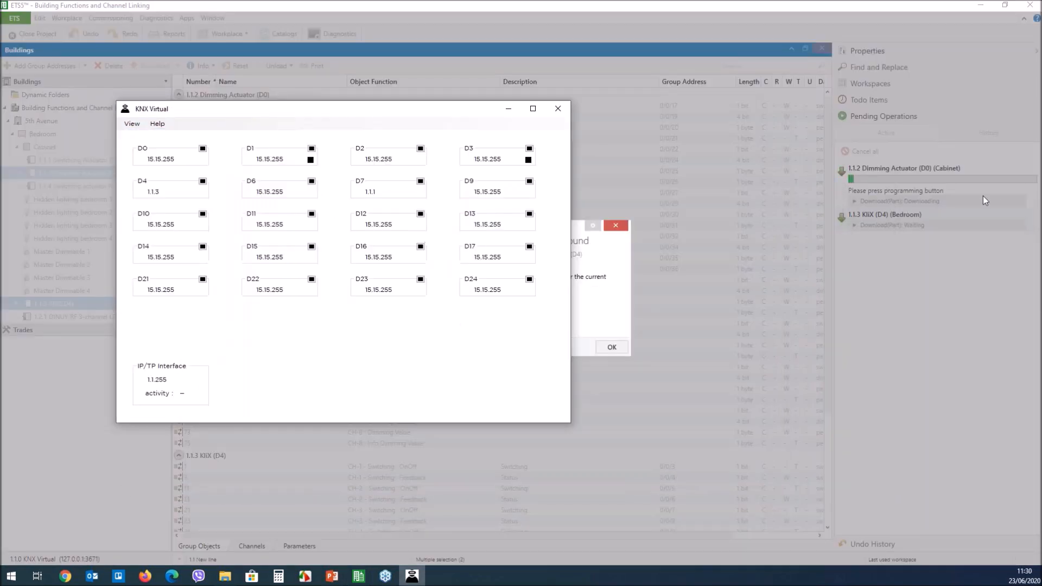
{"action": "left_click_drag", "start_coordinate": [454, 117], "coordinate": [337, 134]}
{"action": "left_click", "coordinate": [611, 347]}
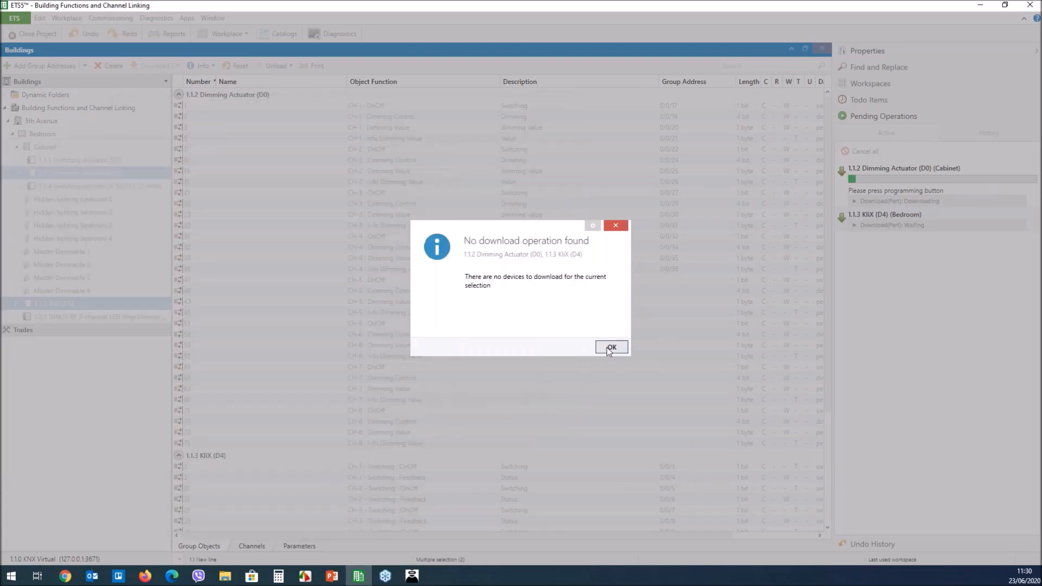
{"action": "left_click", "coordinate": [412, 576]}
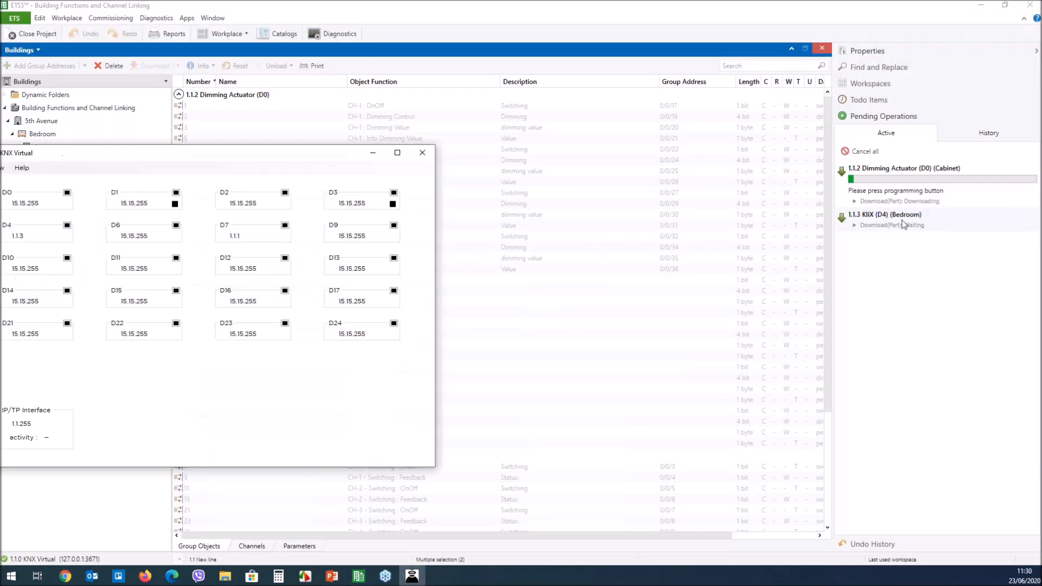
{"action": "left_click", "coordinate": [346, 189]}
{"action": "left_click", "coordinate": [346, 189]}
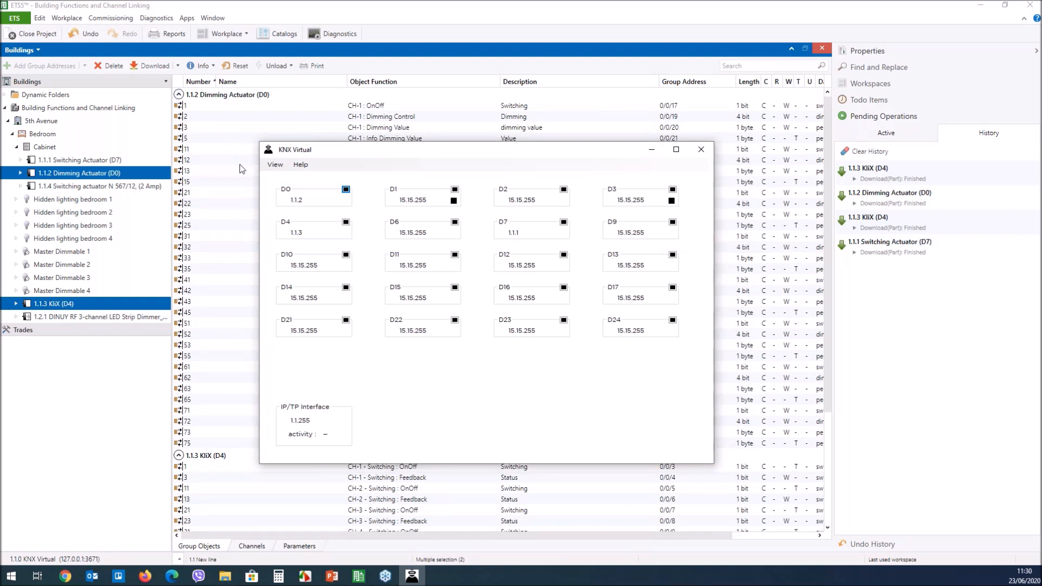
- Show the Base view and switch on dimmable lamps ch1 and ch2 from the KliX dimming controls
{"action": "left_click", "coordinate": [276, 165]}
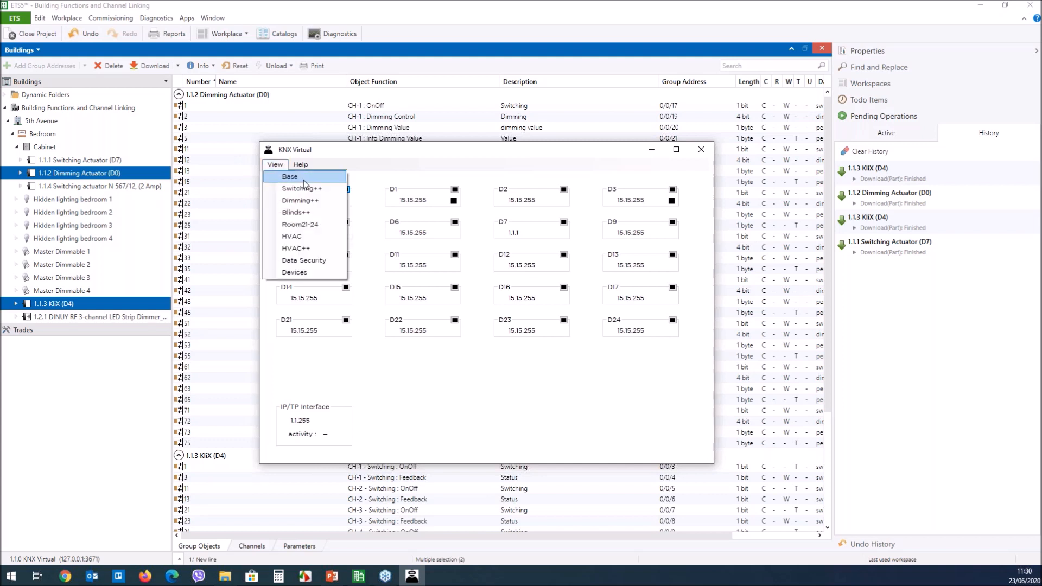
{"action": "left_click", "coordinate": [307, 178]}
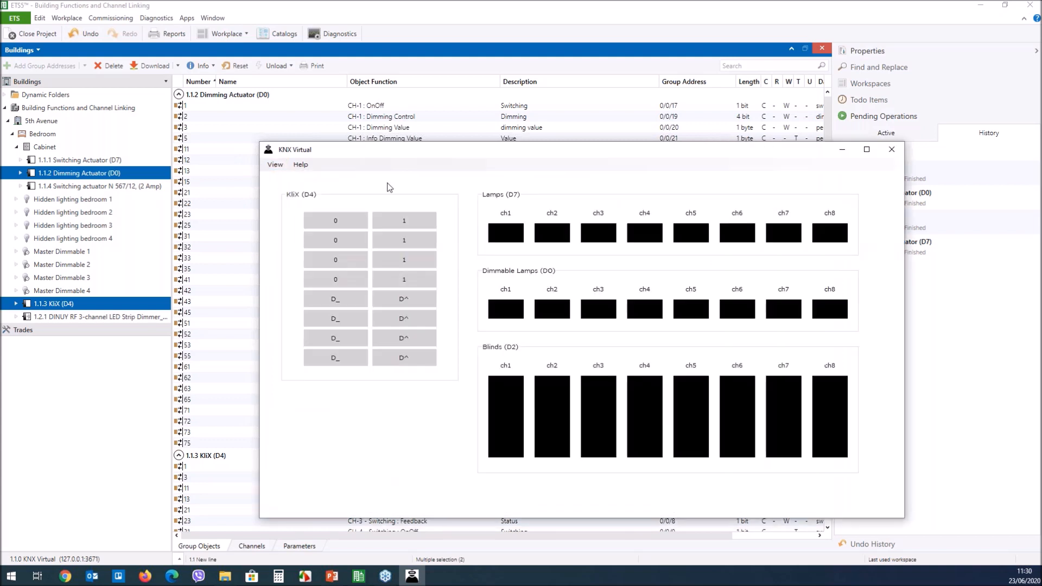
{"action": "left_click", "coordinate": [407, 300]}
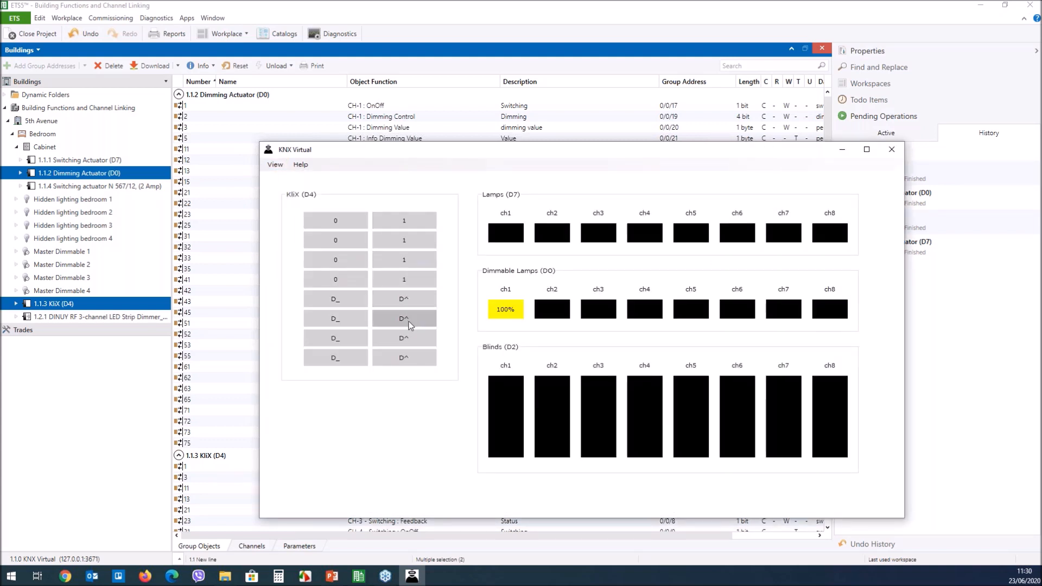
{"action": "left_click", "coordinate": [407, 320]}
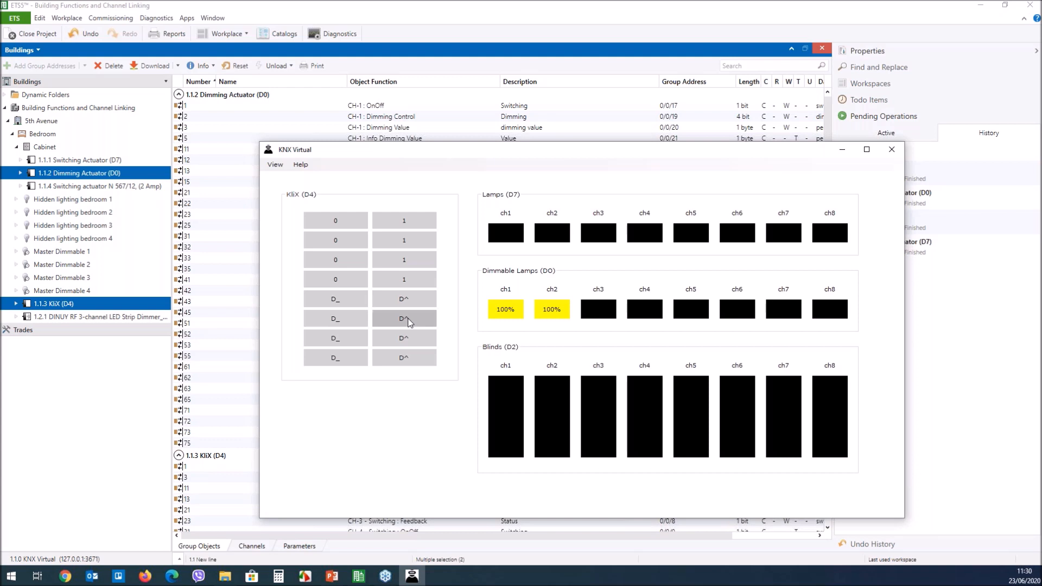
- Test dimmable lamp ch2 by dimming it down until it is off and raising it back to 90%
{"action": "left_click", "coordinate": [337, 320]}
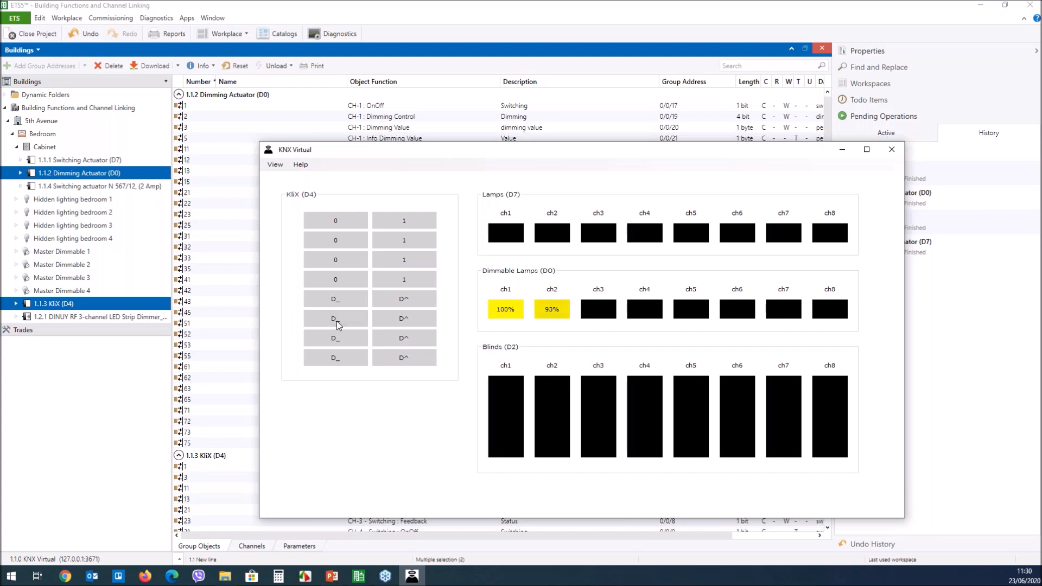
{"action": "left_click", "coordinate": [336, 321]}
{"action": "left_click", "coordinate": [336, 321]}
{"action": "left_click", "coordinate": [336, 322]}
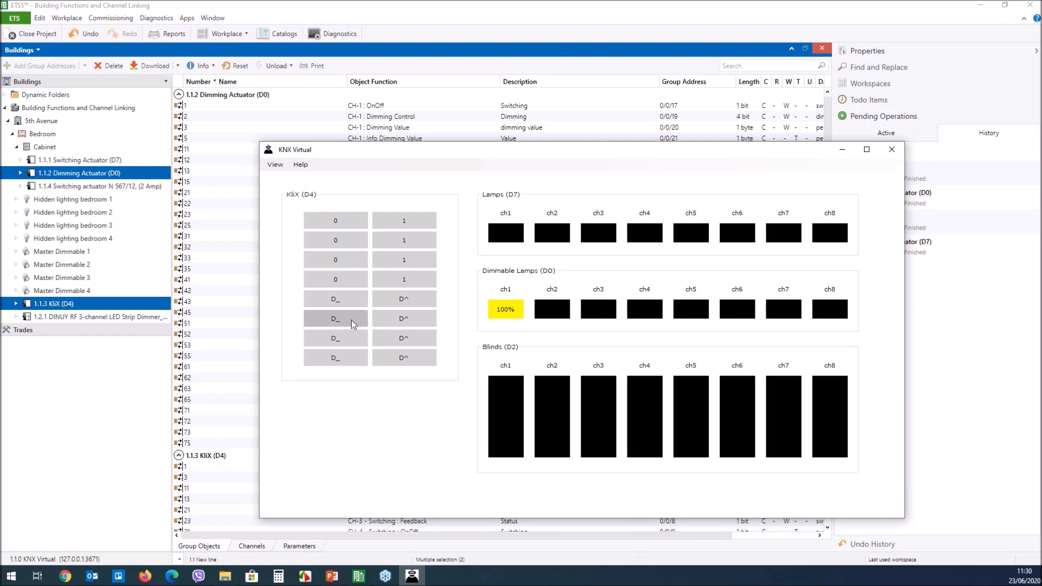
{"action": "left_click", "coordinate": [403, 322]}
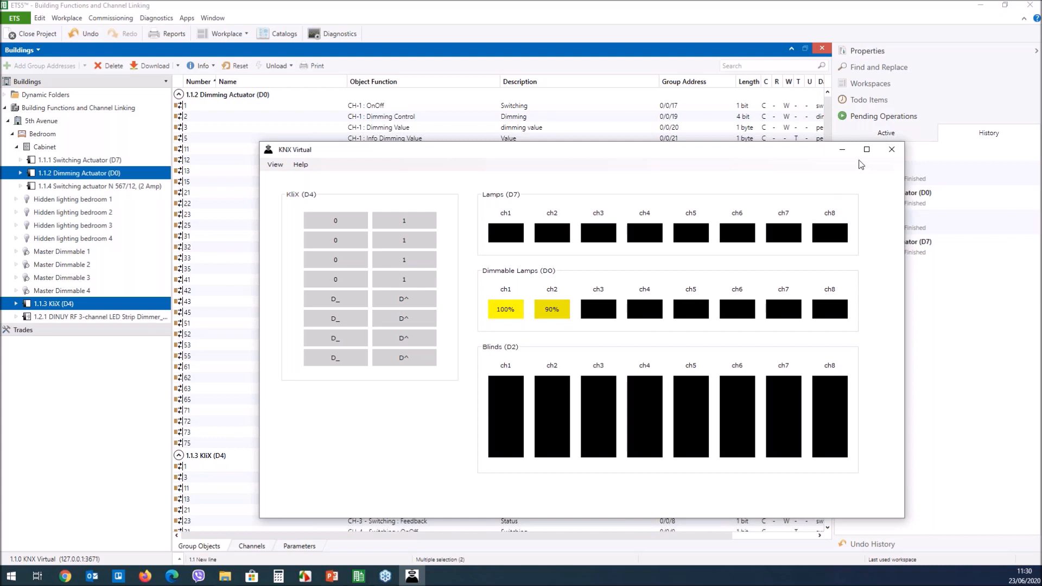
{"action": "left_click", "coordinate": [466, 5]}
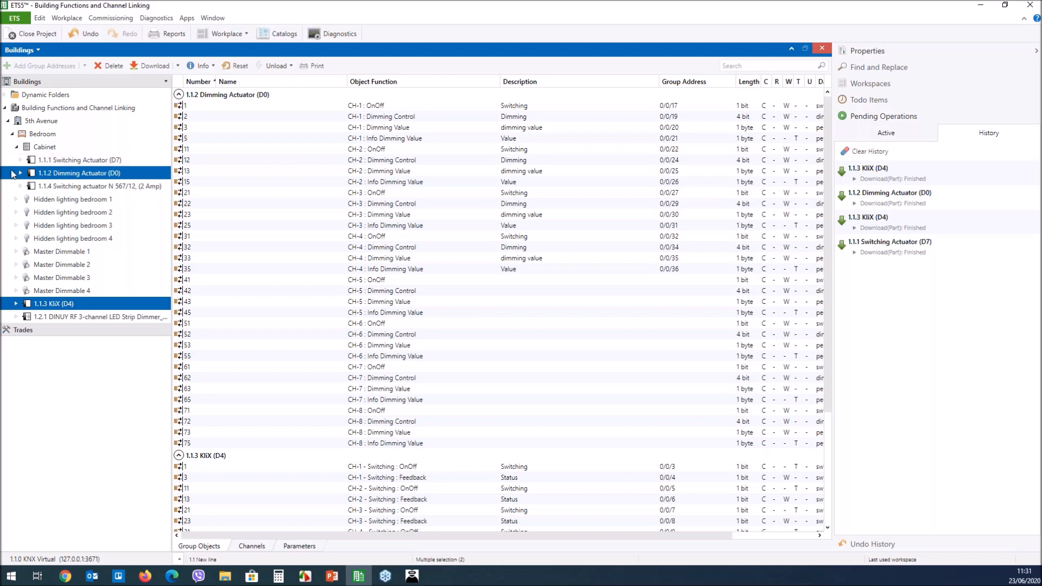
{"action": "left_click", "coordinate": [100, 190]}
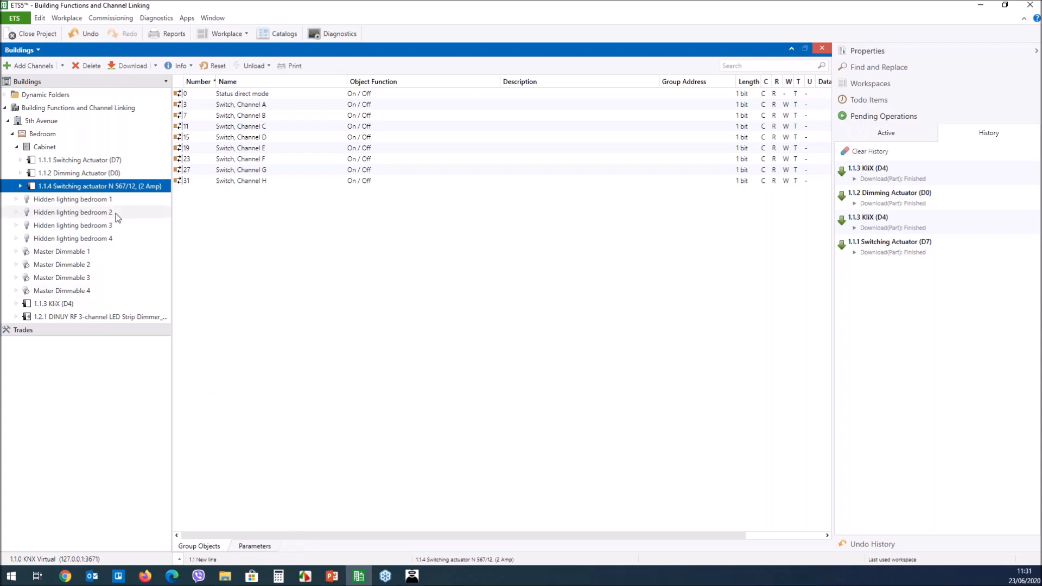
{"action": "left_click", "coordinate": [108, 173]}
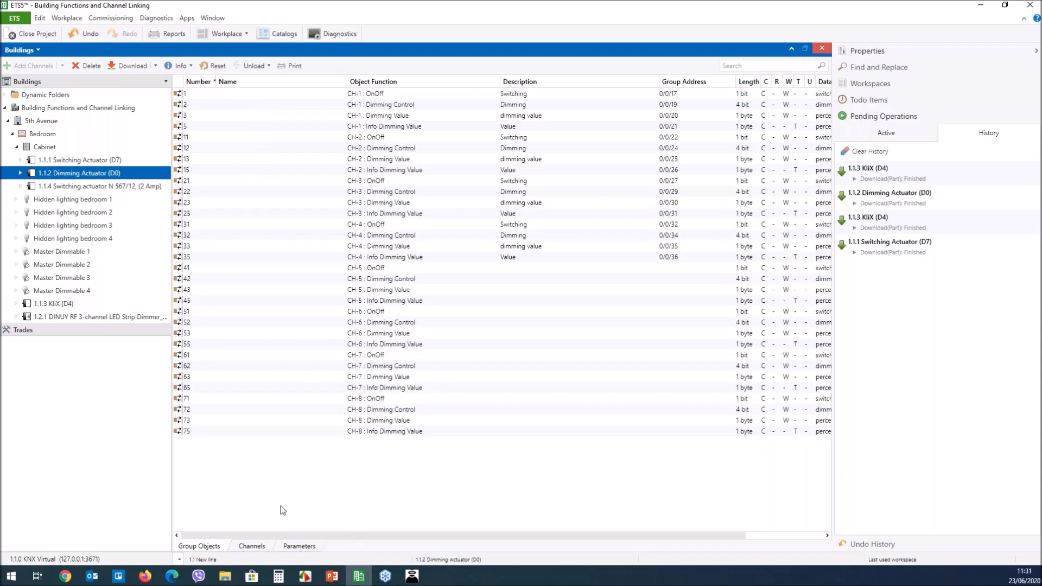
{"action": "left_click", "coordinate": [256, 547]}
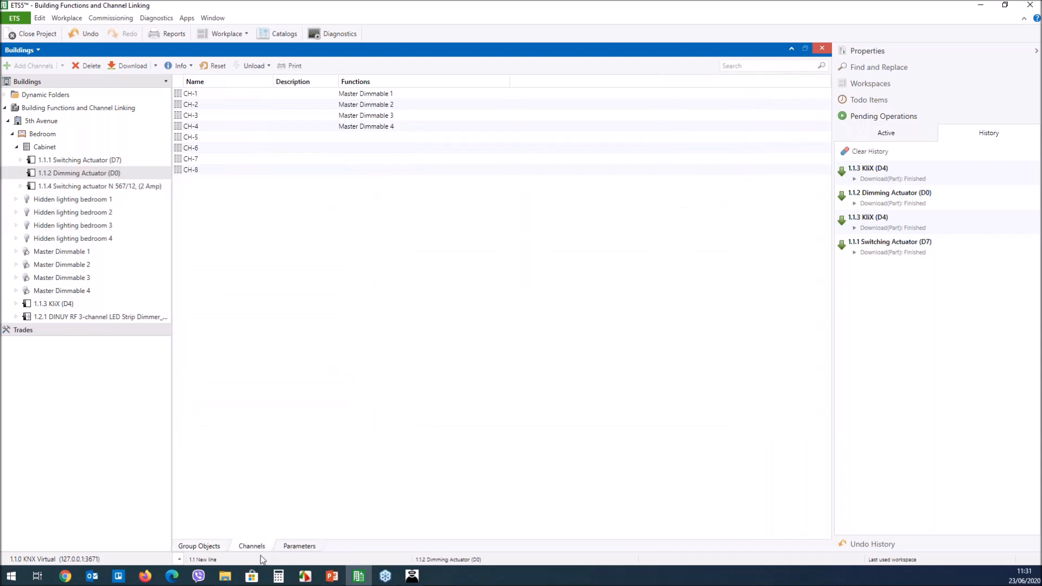
- Start adding channels to 1.1.4 Switching actuator N 567/12, with rows named Channel 1 and Channel 2
{"action": "left_click", "coordinate": [140, 188]}
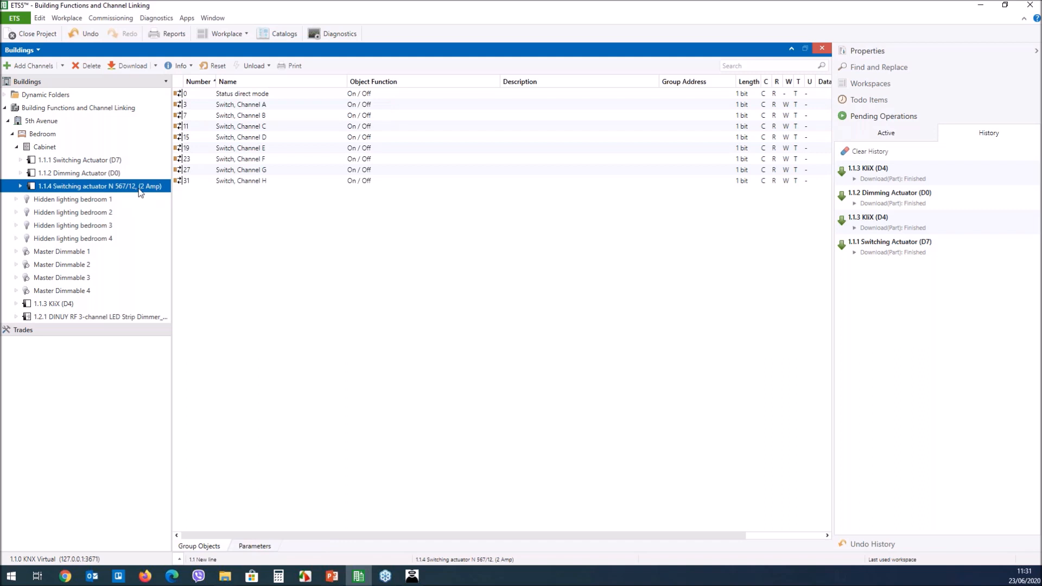
{"action": "right_click", "coordinate": [112, 189]}
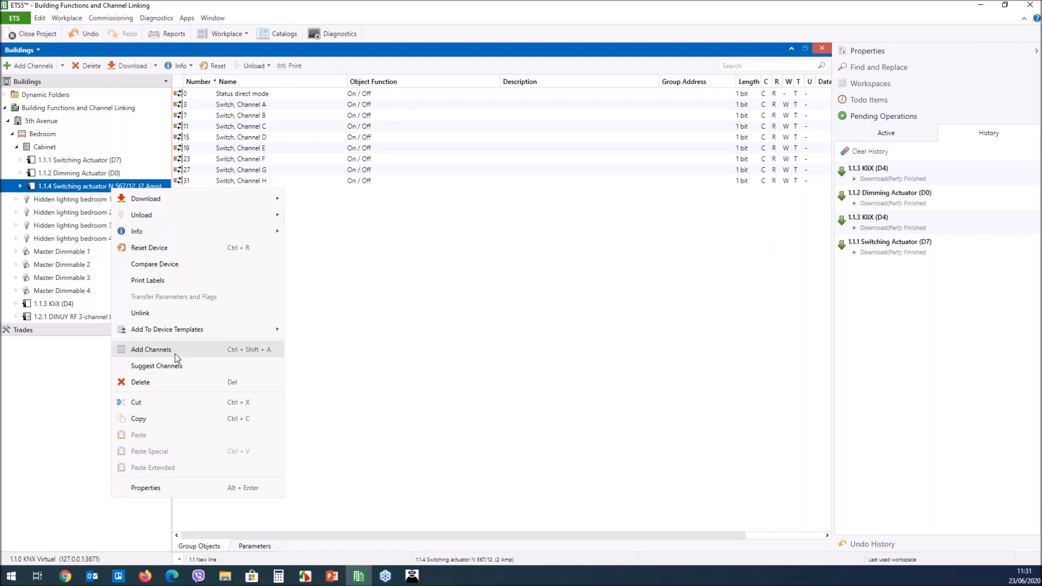
{"action": "left_click", "coordinate": [160, 351]}
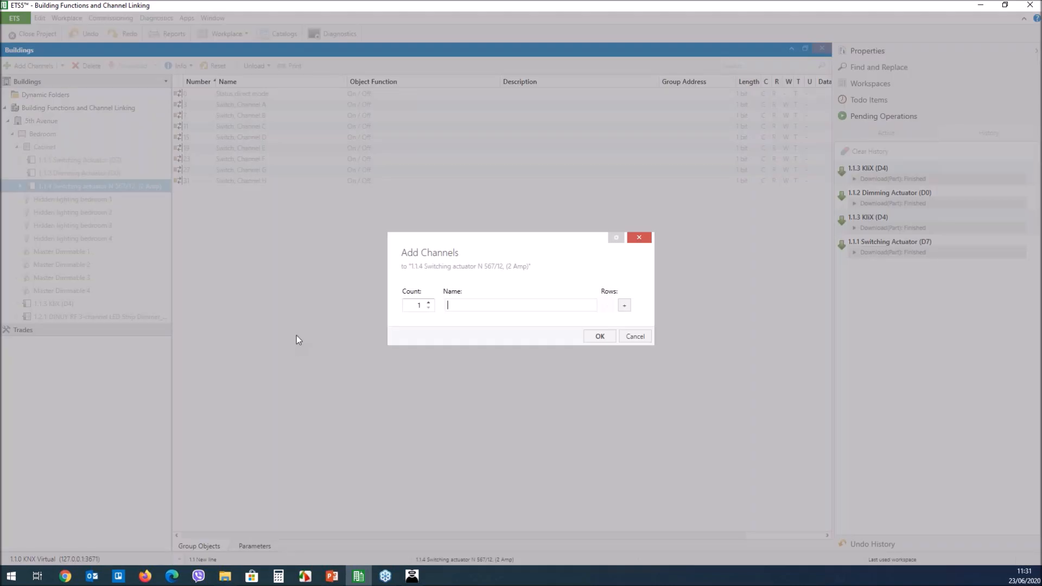
{"action": "type", "text": "Channel 1"}
{"action": "left_click", "coordinate": [624, 301]}
{"action": "left_click", "coordinate": [504, 313]}
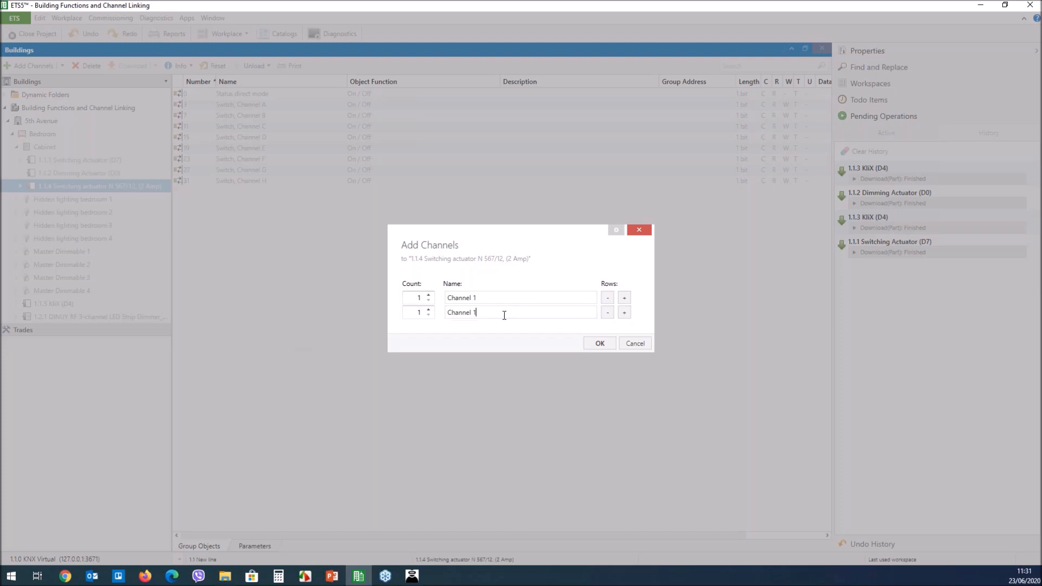
- Add rows named Channel 3 and Channel 4 and create the four channels on the N 567/12 actuator
{"action": "left_click", "coordinate": [625, 313]}
{"action": "left_click", "coordinate": [527, 320]}
{"action": "key", "text": "BackSpace"}
{"action": "type", "text": "3"}
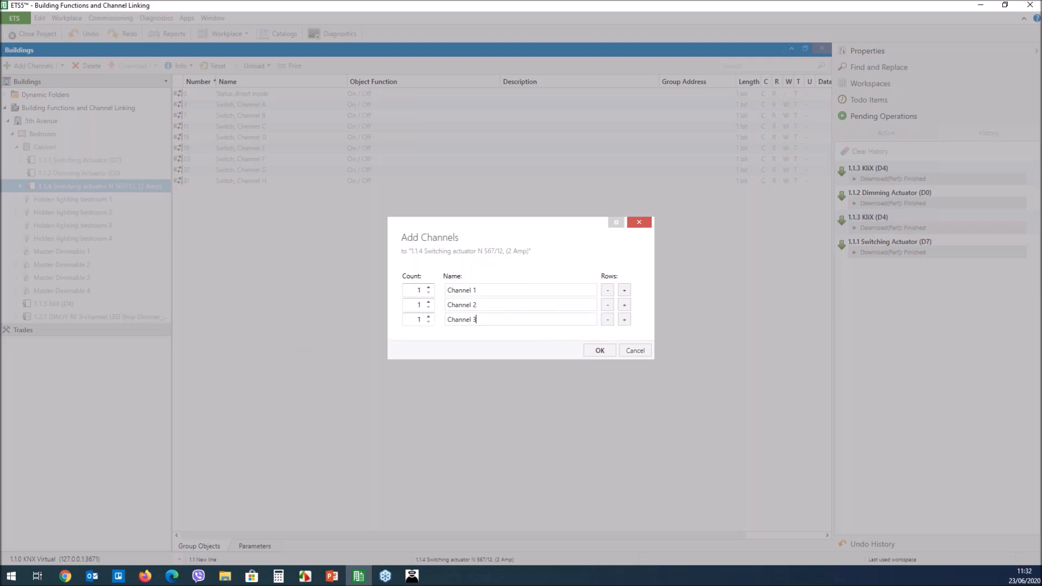
{"action": "left_click", "coordinate": [625, 320]}
{"action": "key", "text": "End"}
{"action": "key", "text": "BackSpace"}
{"action": "type", "text": "4"}
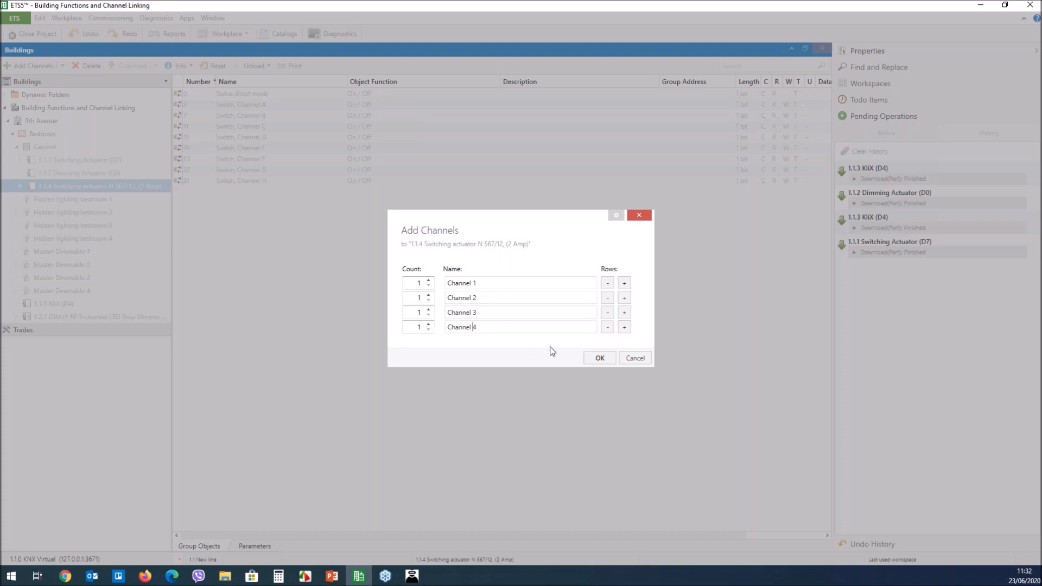
{"action": "left_click", "coordinate": [605, 361]}
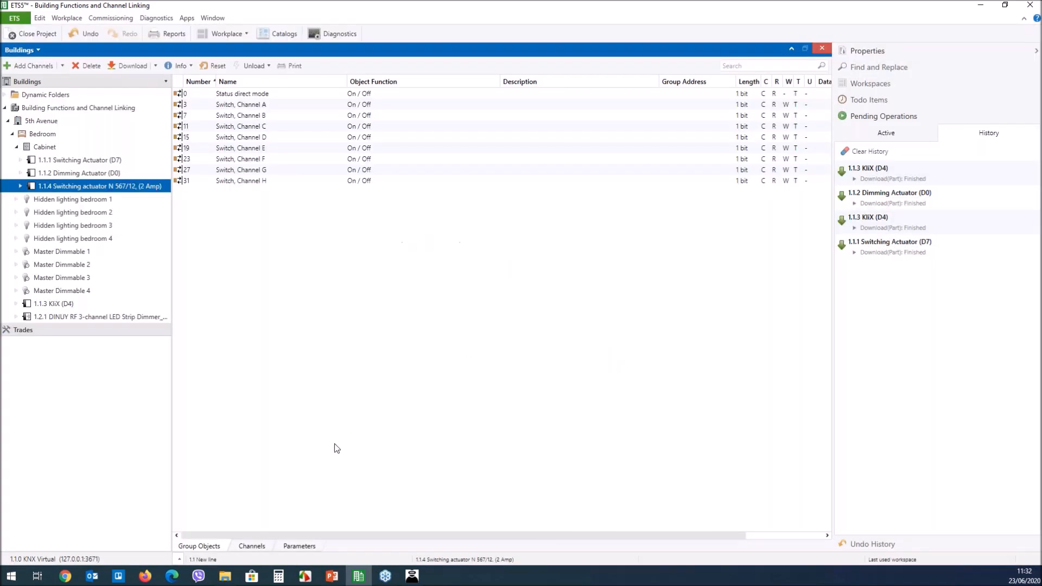
- Assign the Switch, Channel A, B, C and D group objects to Channel 1, 2, 3 and 4 respectively
{"action": "left_click", "coordinate": [19, 186]}
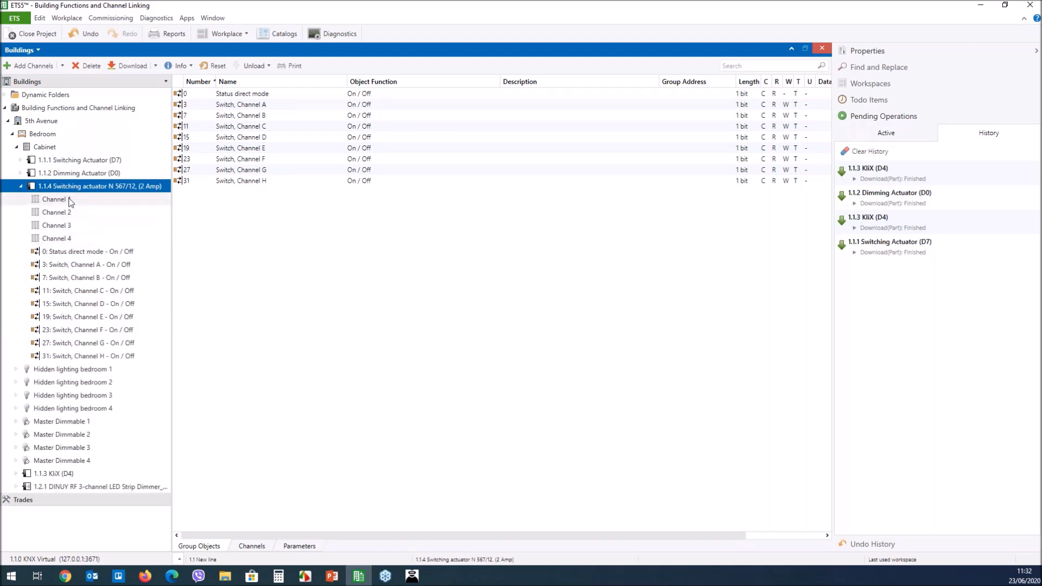
{"action": "left_click", "coordinate": [63, 200]}
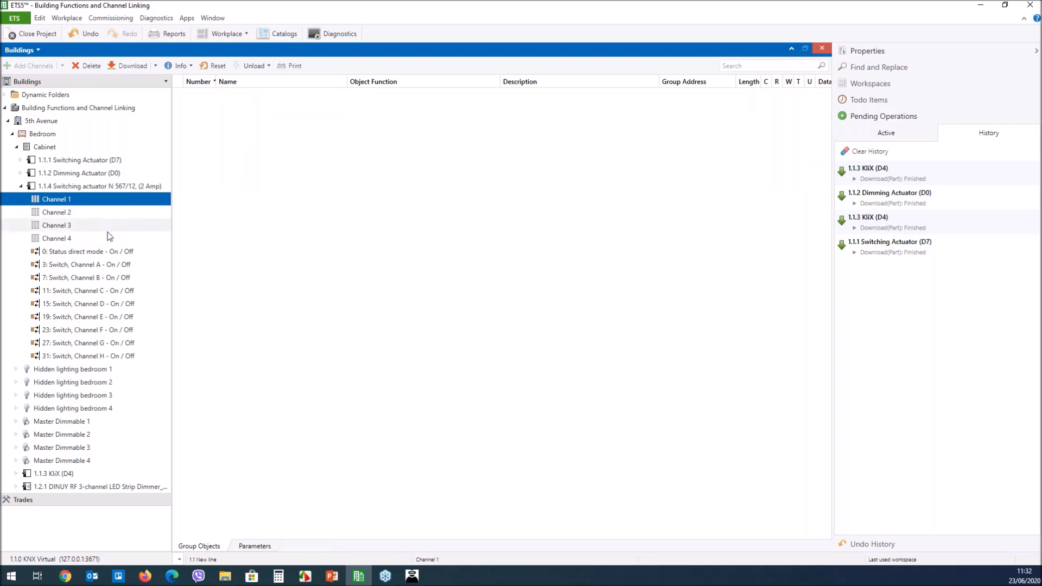
{"action": "left_click_drag", "start_coordinate": [102, 269], "coordinate": [71, 202]}
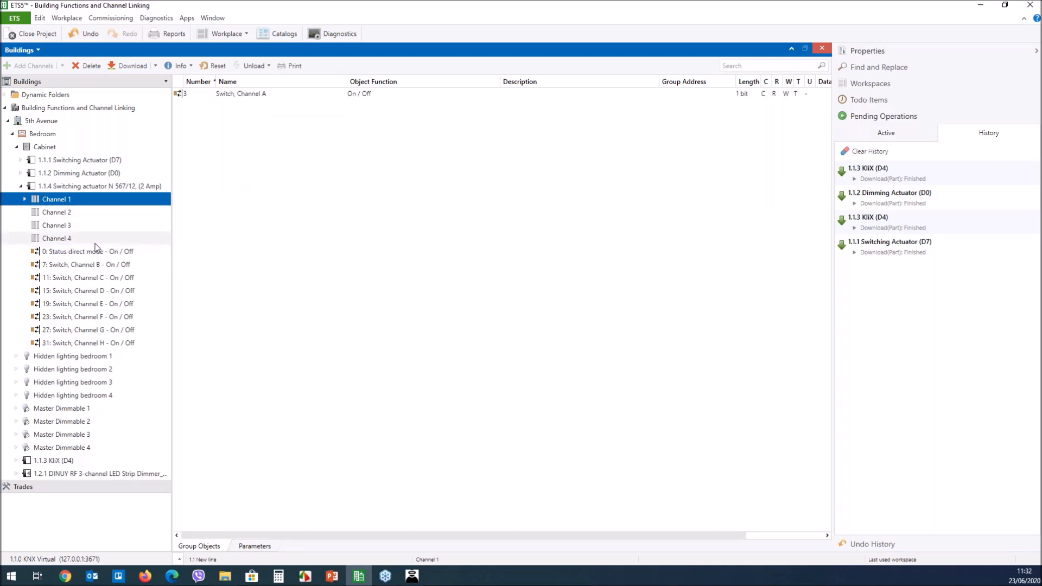
{"action": "left_click_drag", "start_coordinate": [83, 266], "coordinate": [93, 226]}
{"action": "left_click_drag", "start_coordinate": [130, 265], "coordinate": [82, 226]}
{"action": "left_click_drag", "start_coordinate": [109, 265], "coordinate": [84, 240]}
- Expand Channels 1 to 4 to check their assigned group objects, and review the undo history
{"action": "left_click", "coordinate": [25, 200]}
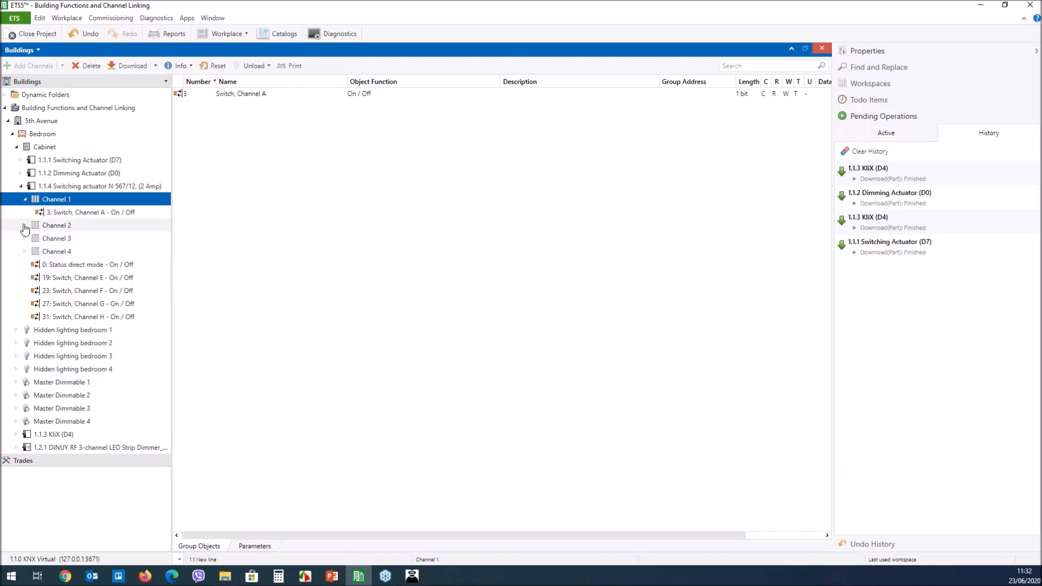
{"action": "left_click", "coordinate": [25, 226]}
{"action": "left_click", "coordinate": [25, 252]}
{"action": "left_click", "coordinate": [25, 277]}
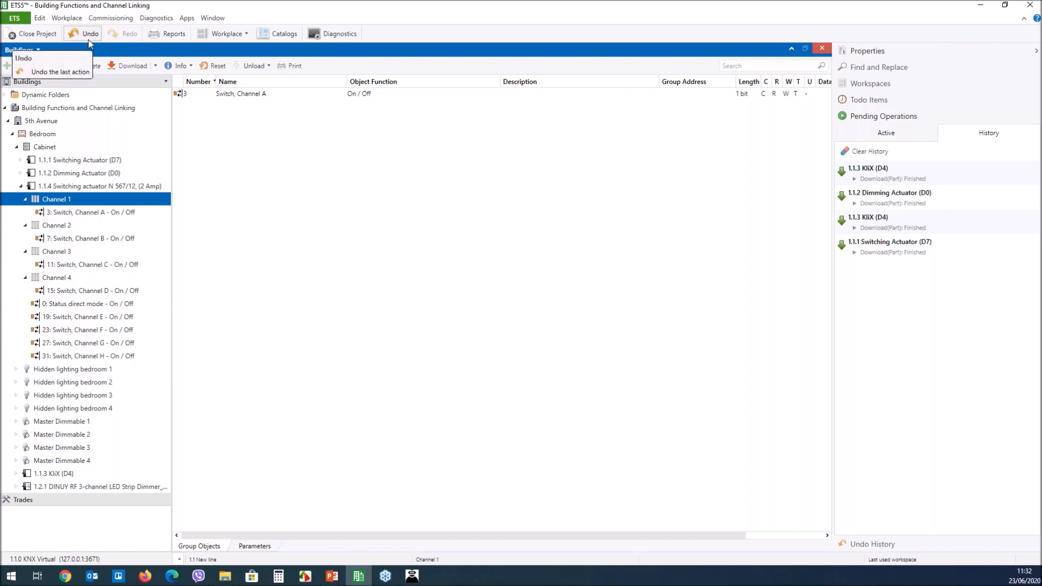
{"action": "left_click", "coordinate": [891, 540]}
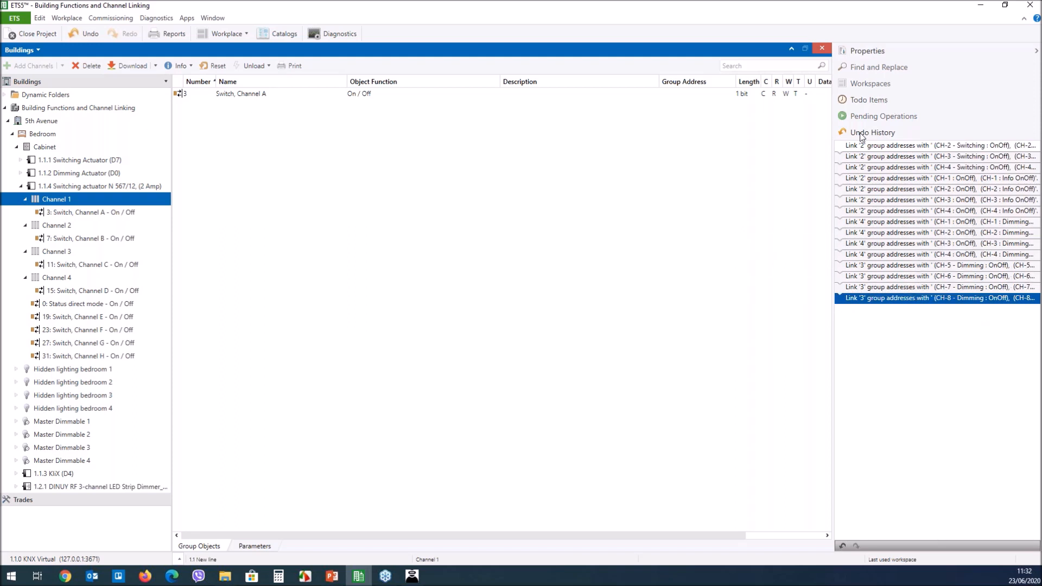
{"action": "left_click", "coordinate": [64, 187]}
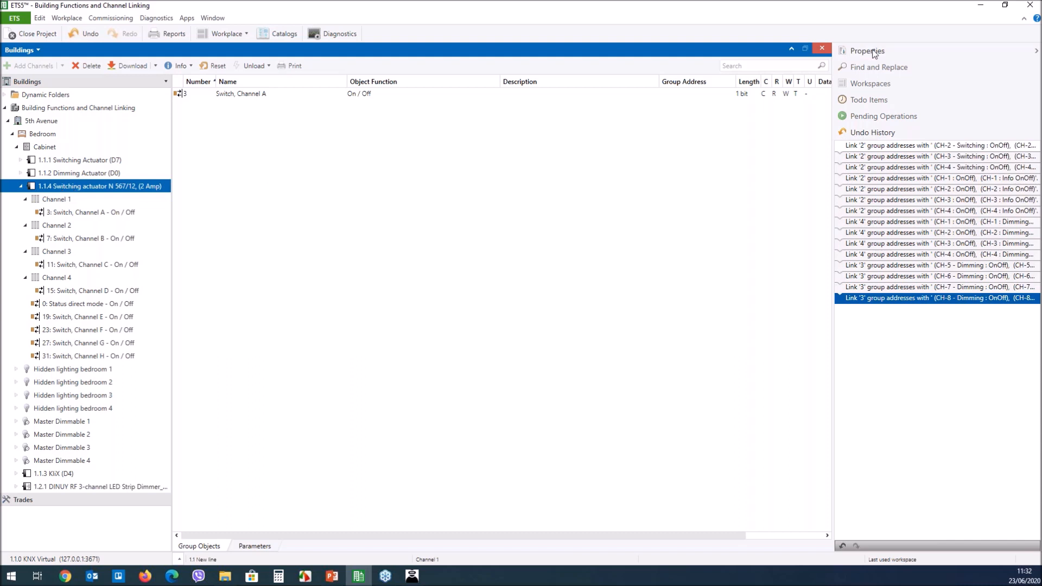
- Delete Channel 1, Channel 2, Channel 3 and Channel 4 from the N 567/12 actuator
{"action": "left_click", "coordinate": [64, 200]}
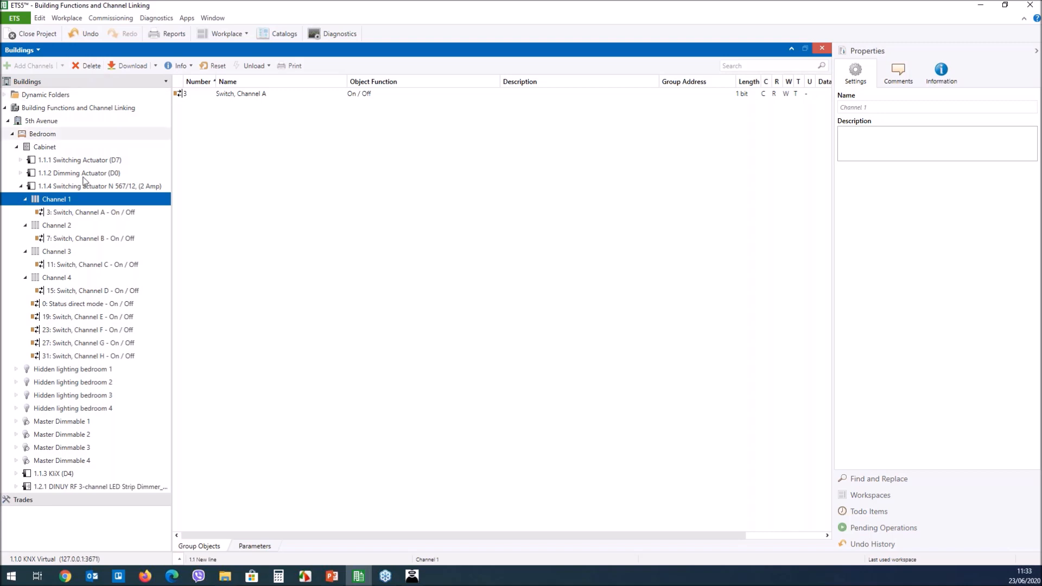
{"action": "left_click", "coordinate": [90, 65]}
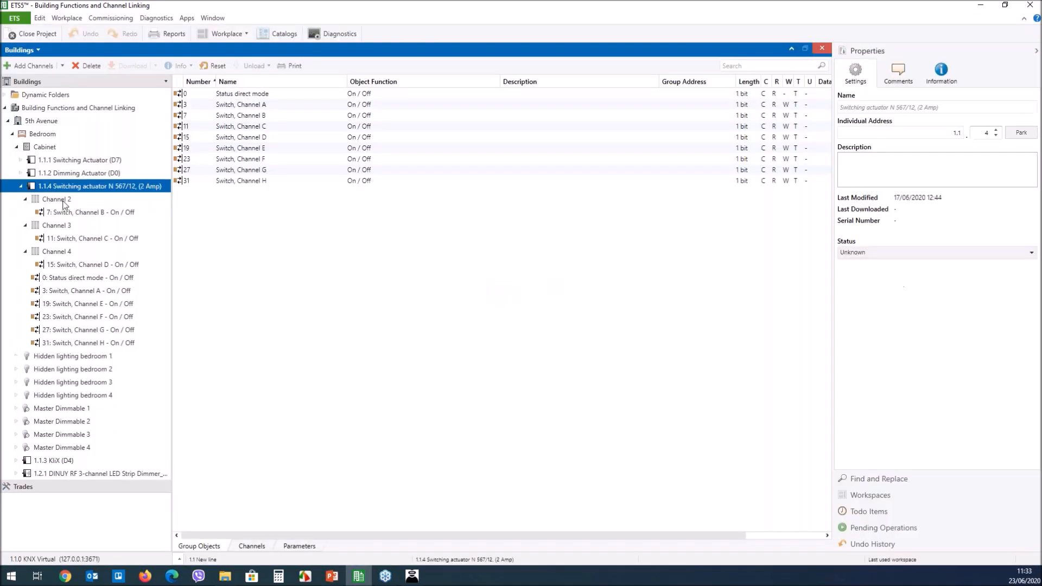
{"action": "key", "text": "Delete"}
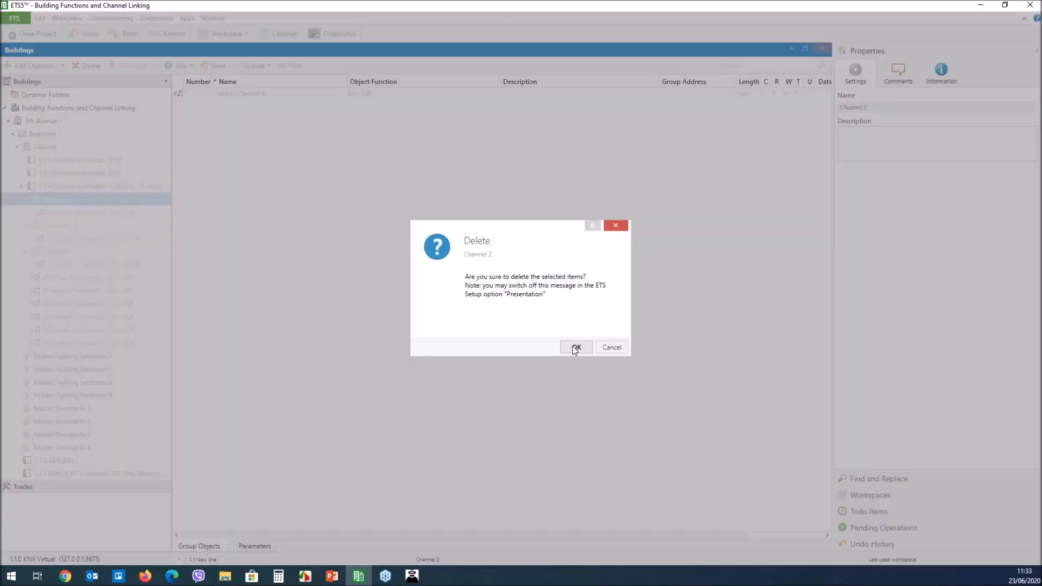
{"action": "key", "text": "Return"}
{"action": "left_click", "coordinate": [54, 199]}
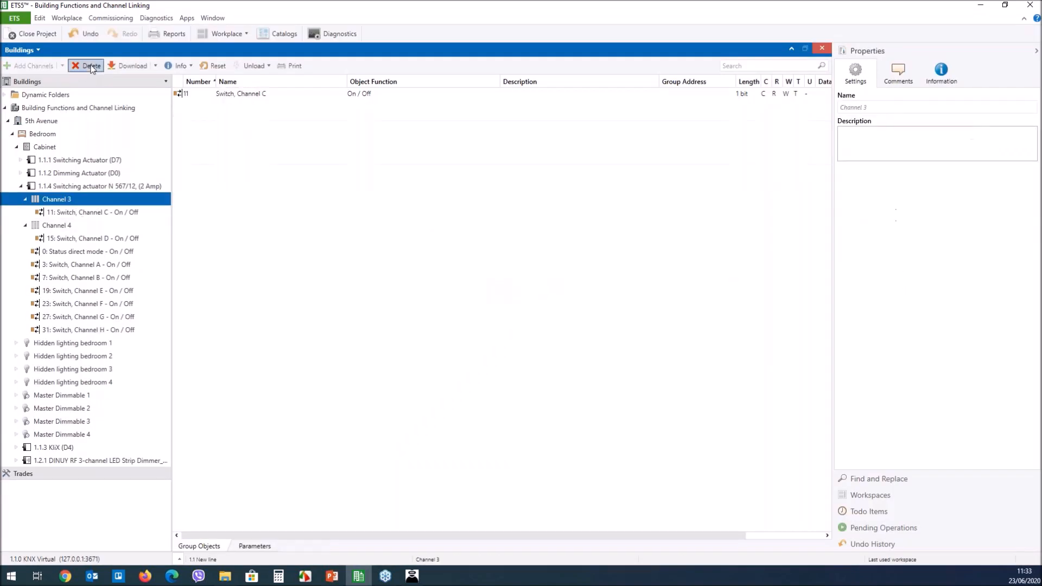
{"action": "left_click", "coordinate": [90, 65]}
{"action": "left_click", "coordinate": [575, 348]}
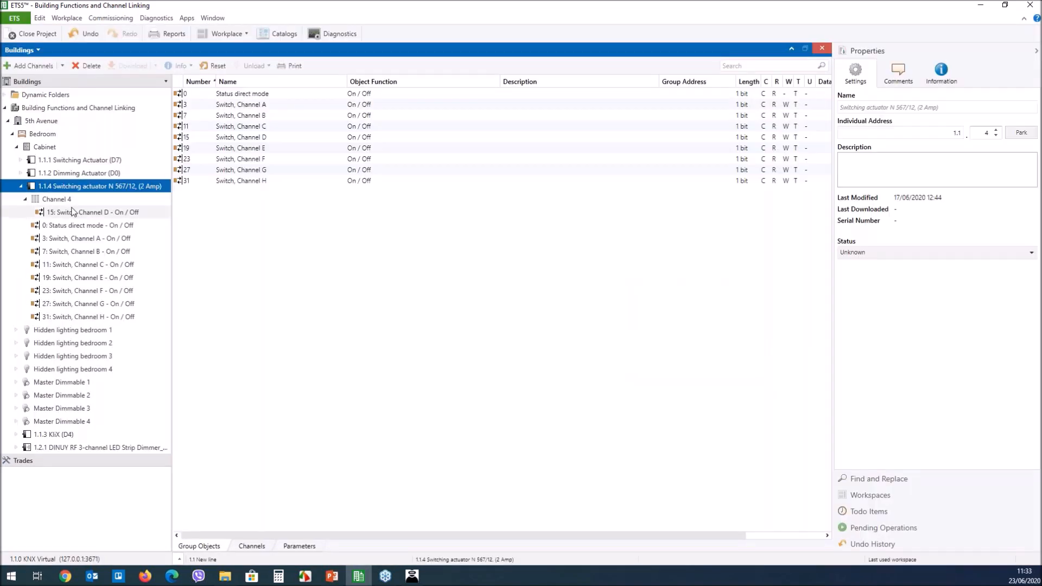
{"action": "left_click", "coordinate": [64, 201]}
{"action": "left_click", "coordinate": [90, 66]}
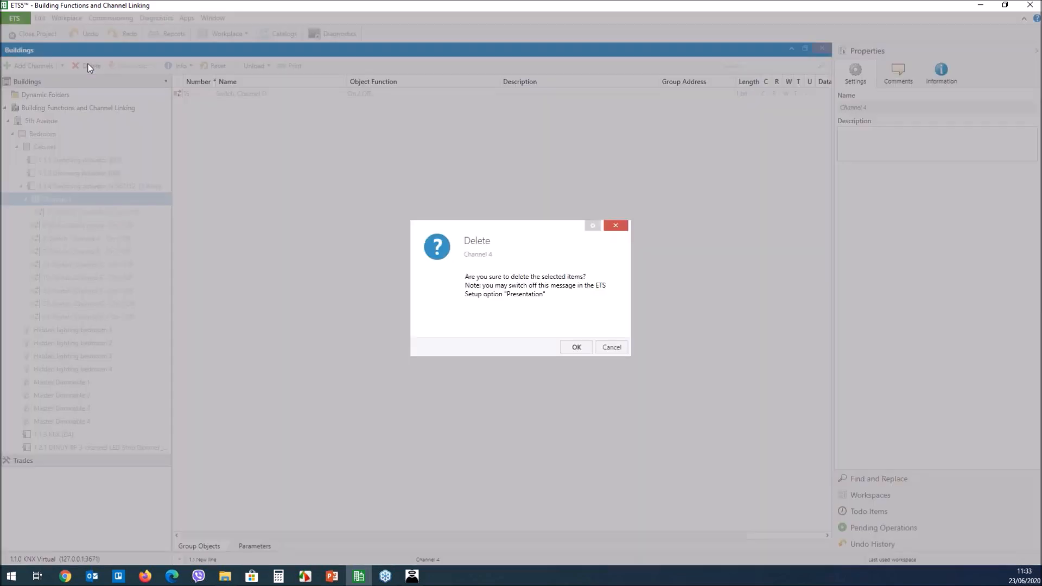
{"action": "left_click", "coordinate": [576, 348]}
{"action": "left_click", "coordinate": [100, 186]}
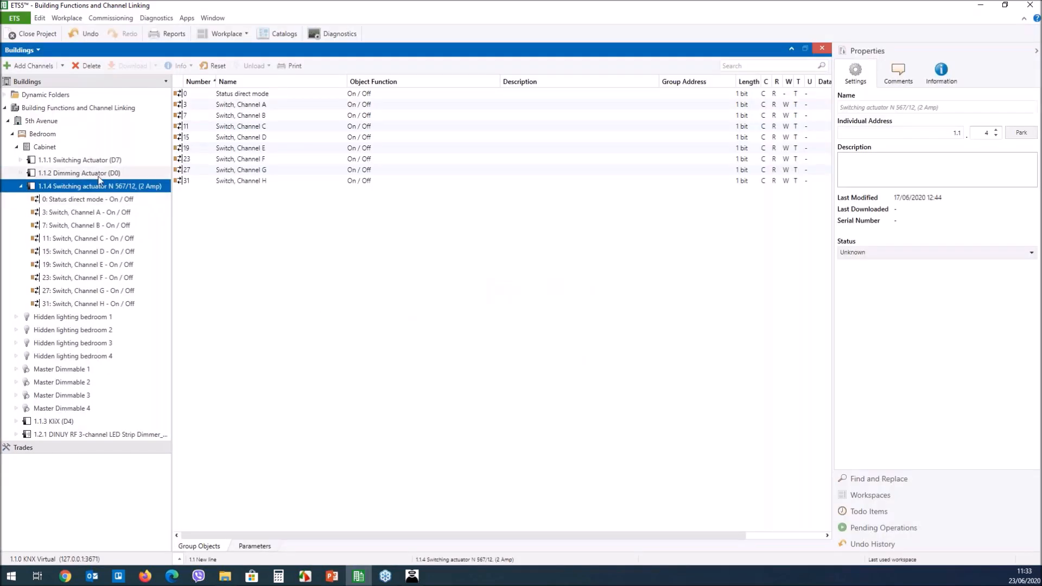
{"action": "right_click", "coordinate": [100, 186]}
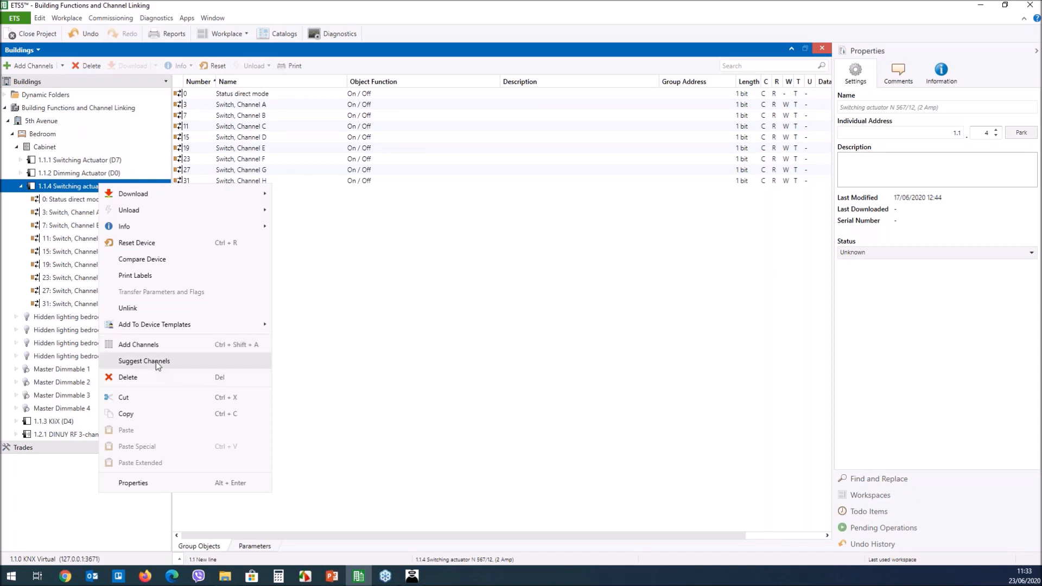
{"action": "left_click", "coordinate": [189, 364]}
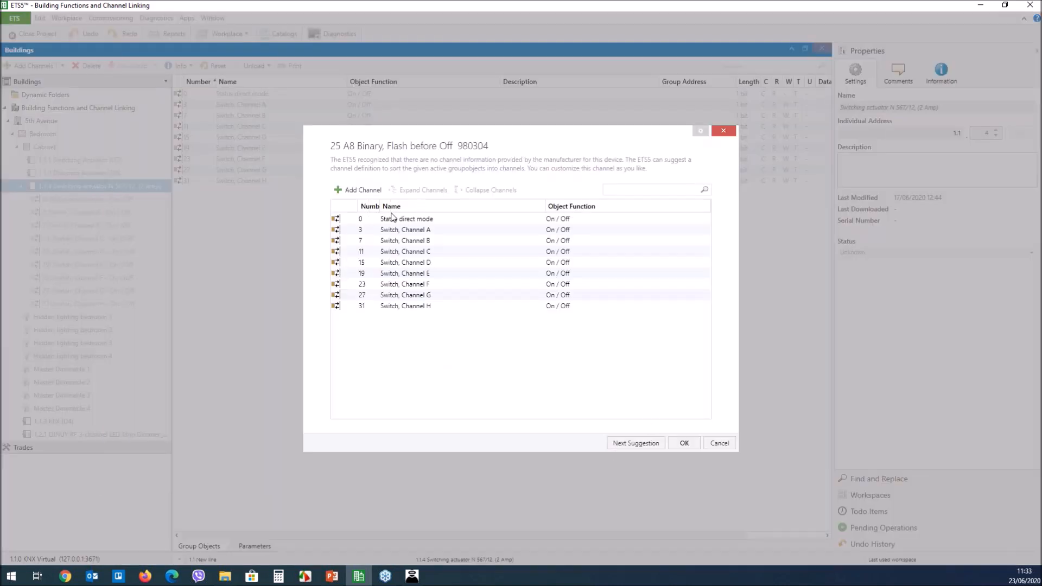
{"action": "left_click", "coordinate": [369, 207]}
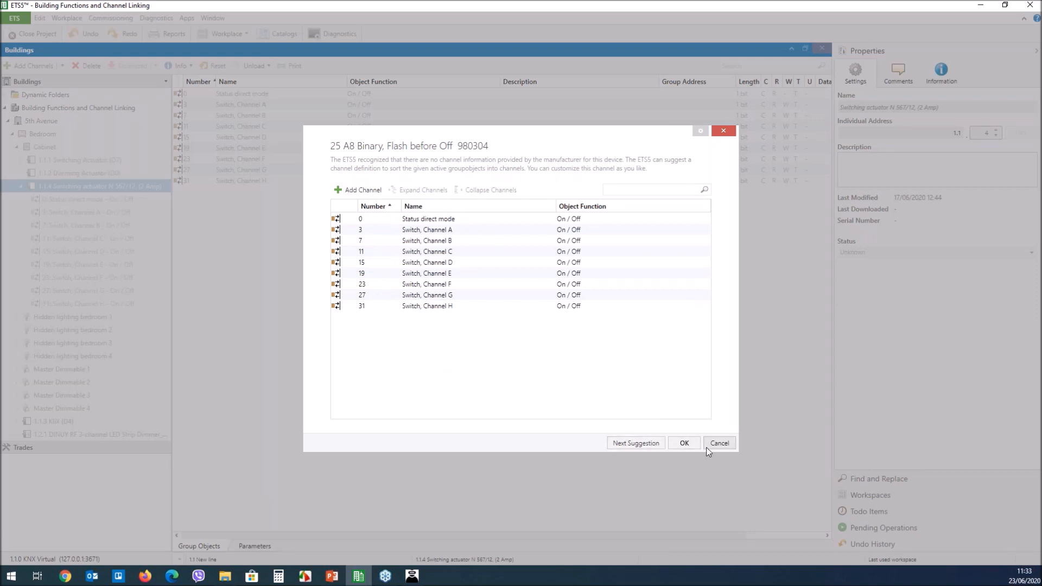
{"action": "left_click", "coordinate": [725, 444]}
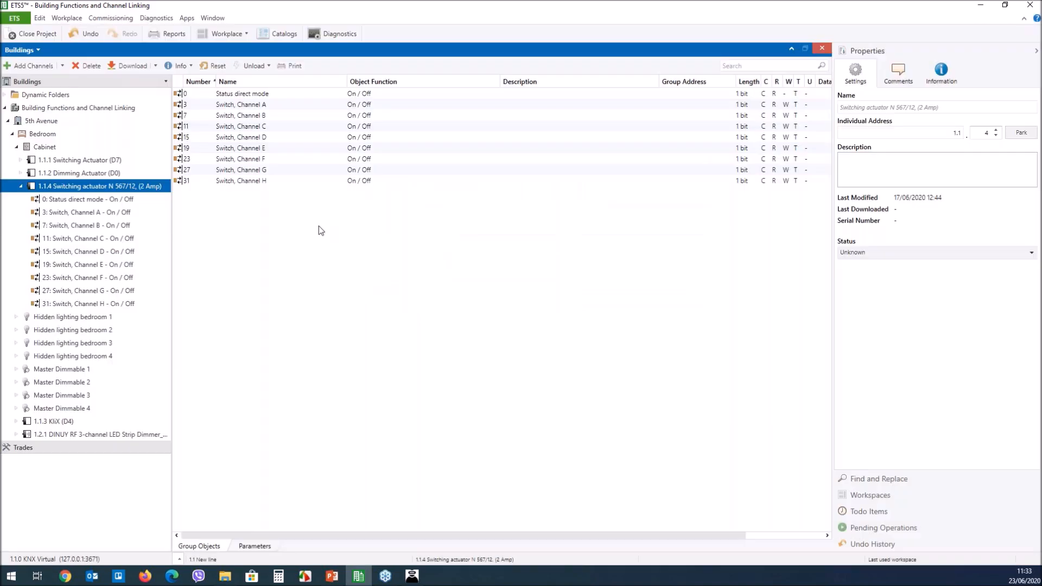
- Set Status objects switch to Yes in the N 567/12 actuator's parameters and show its group objects
{"action": "left_click", "coordinate": [254, 546]}
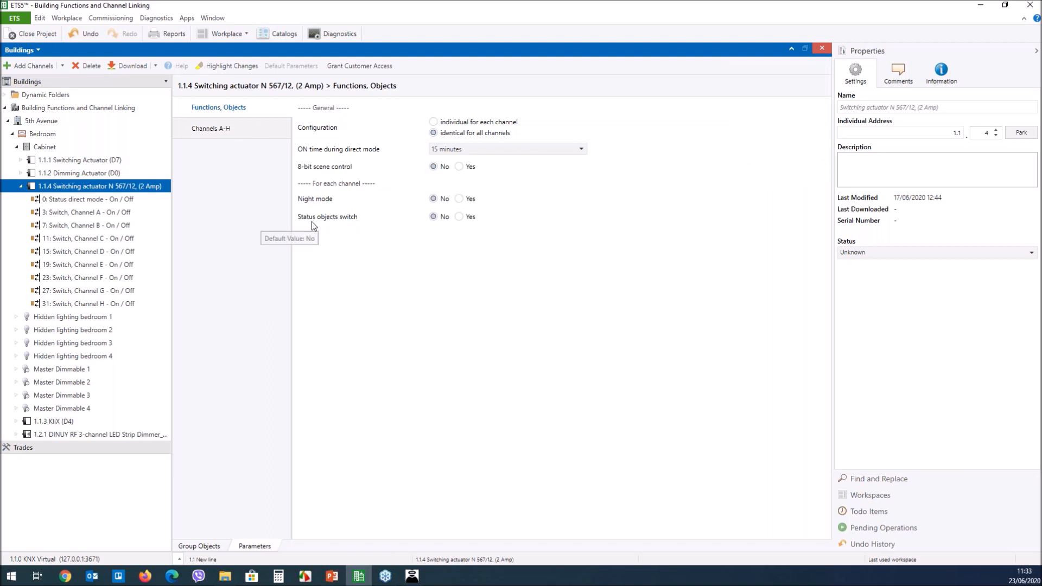
{"action": "left_click", "coordinate": [458, 217]}
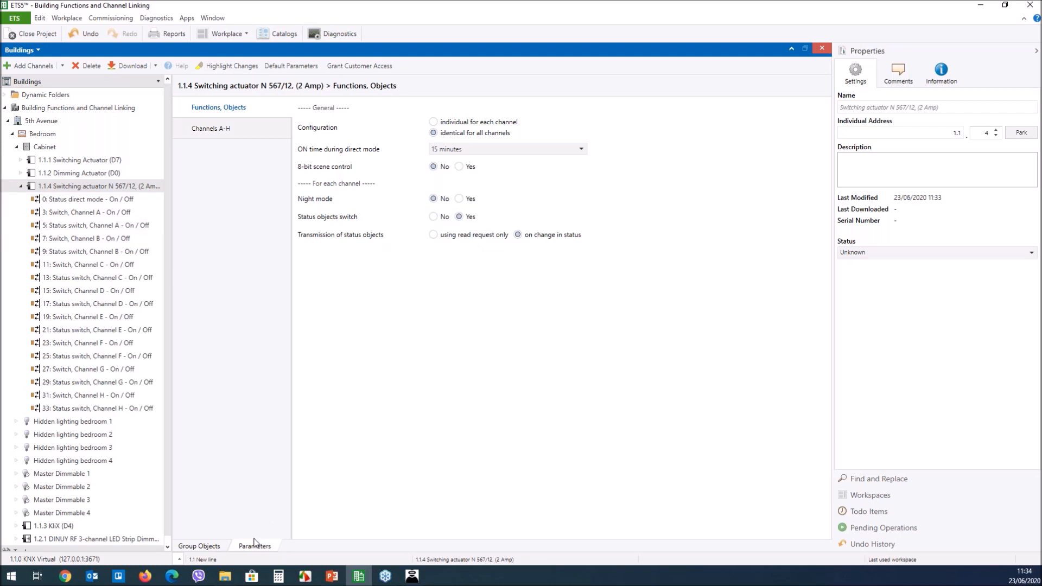
{"action": "left_click", "coordinate": [219, 549]}
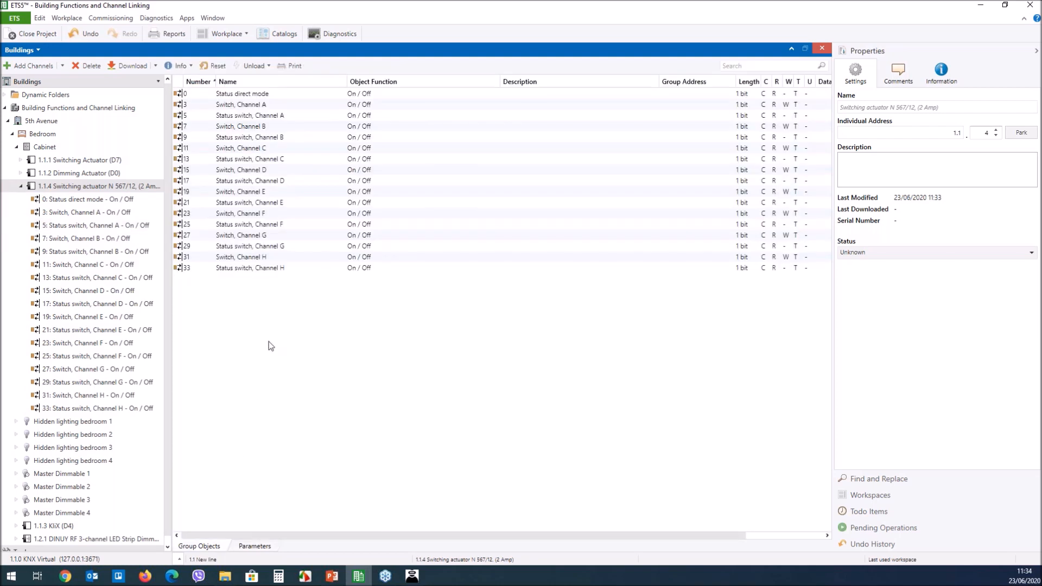
- Open the channel suggestions for the N 567/12 actuator and examine how each suggestion groups its objects
{"action": "right_click", "coordinate": [91, 188]}
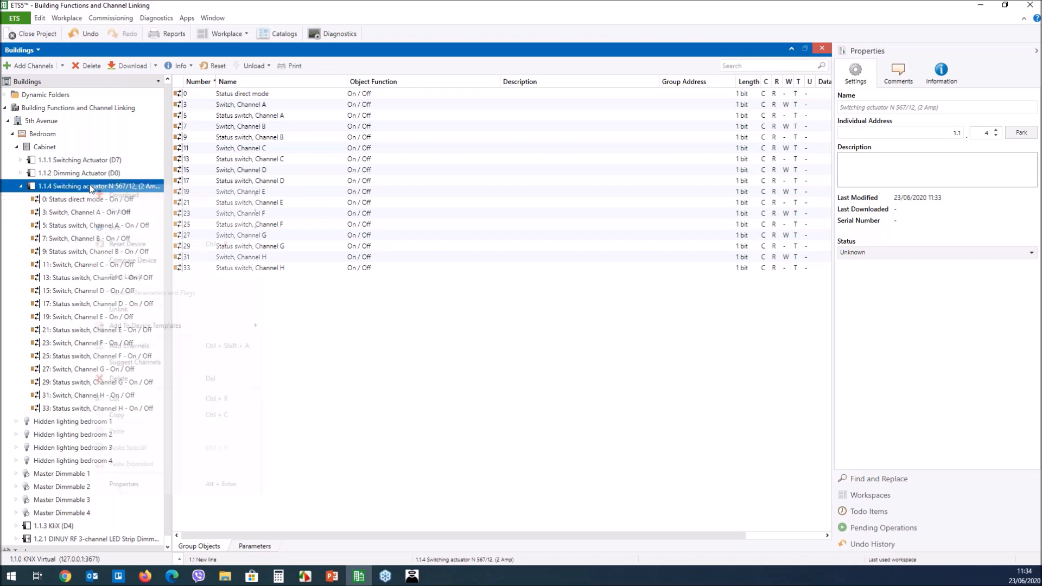
{"action": "left_click", "coordinate": [152, 361]}
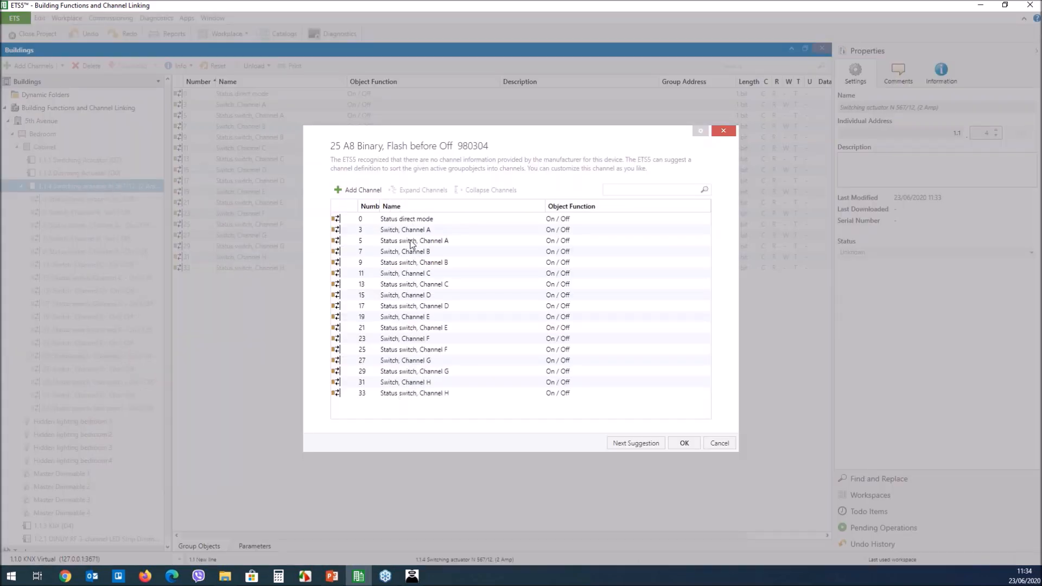
{"action": "left_click", "coordinate": [628, 444]}
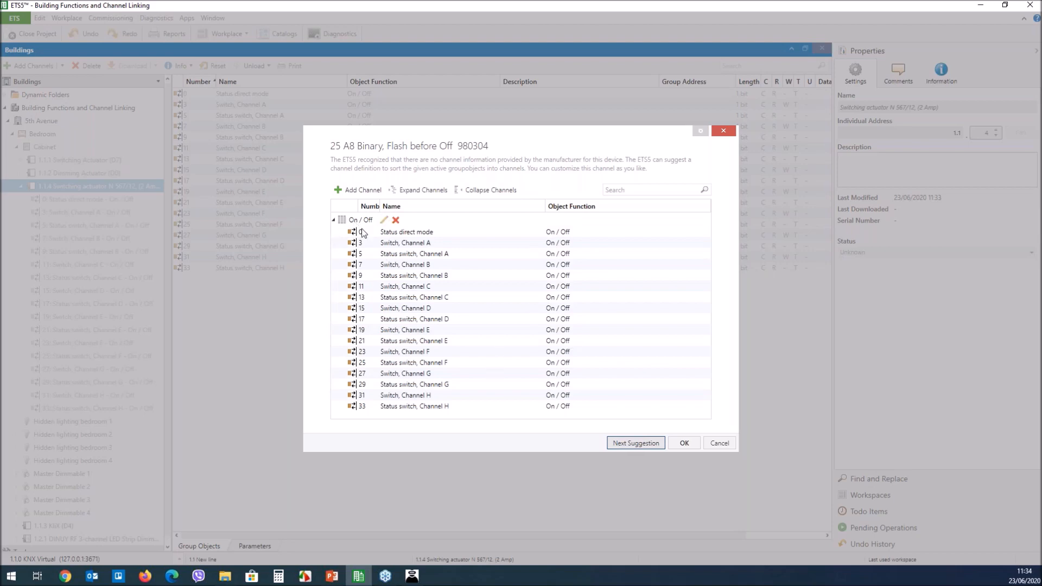
{"action": "left_click", "coordinate": [333, 219]}
{"action": "left_click", "coordinate": [334, 220]}
{"action": "left_click", "coordinate": [626, 444]}
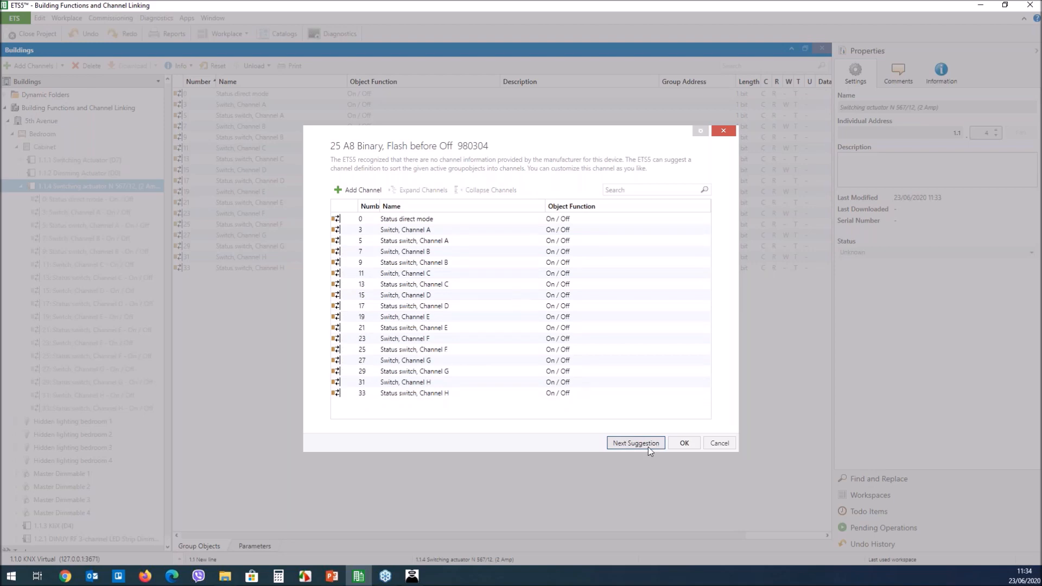
{"action": "left_click", "coordinate": [640, 446]}
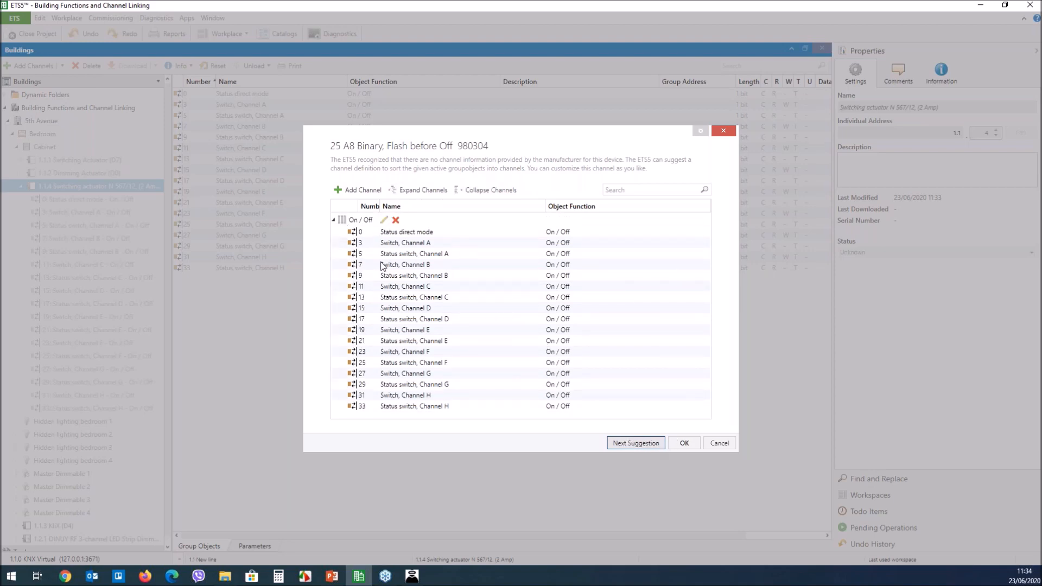
{"action": "left_click", "coordinate": [632, 444]}
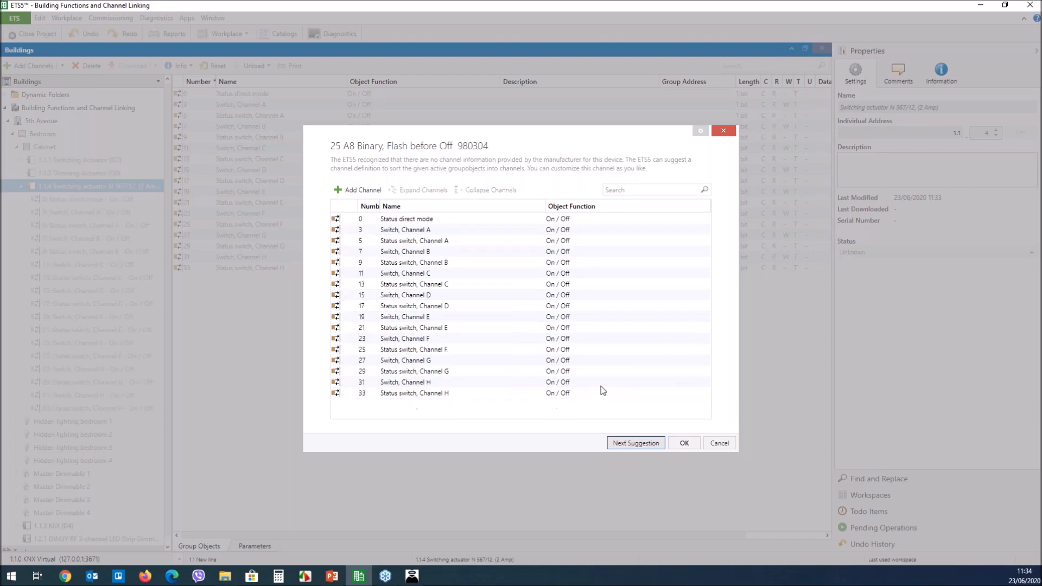
- Add a custom channel named Channel A to the suggested channel definition
{"action": "left_click", "coordinate": [361, 190]}
{"action": "type", "text": "Channe"}
{"action": "key", "text": "Return"}
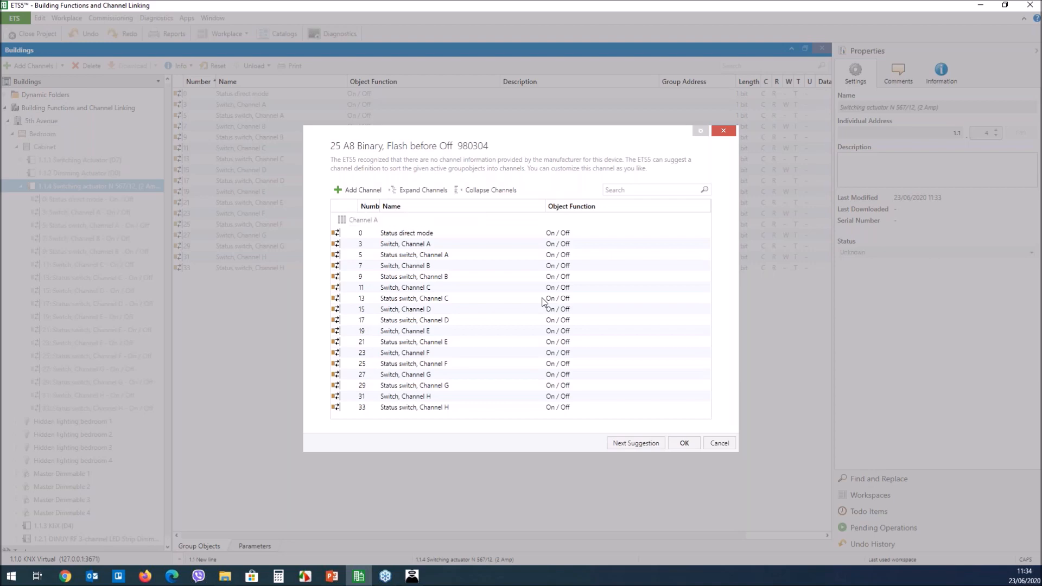
- Add custom channels named Channel B and Channel C to the suggested channel definition
{"action": "left_click", "coordinate": [343, 188]}
{"action": "type", "text": "Channel B"}
{"action": "key", "text": "Return"}
{"action": "left_click", "coordinate": [342, 188]}
{"action": "type", "text": "Channel"}
{"action": "key", "text": "Caps_Lock"}
{"action": "type", "text": "C"}
{"action": "key", "text": "Return"}
- Add custom channels named Channel D and Channel E to the suggested channel definition
{"action": "left_click", "coordinate": [341, 186]}
{"action": "key", "text": "Caps_Lock"}
{"action": "type", "text": "Channel"}
{"action": "key", "text": "Caps_Lock"}
{"action": "type", "text": "D"}
{"action": "key", "text": "Return"}
{"action": "left_click", "coordinate": [371, 190]}
{"action": "type", "text": "C"}
{"action": "key", "text": "Caps_Lock"}
{"action": "type", "text": "hannel"}
{"action": "key", "text": "Caps_Lock"}
{"action": "type", "text": "E"}
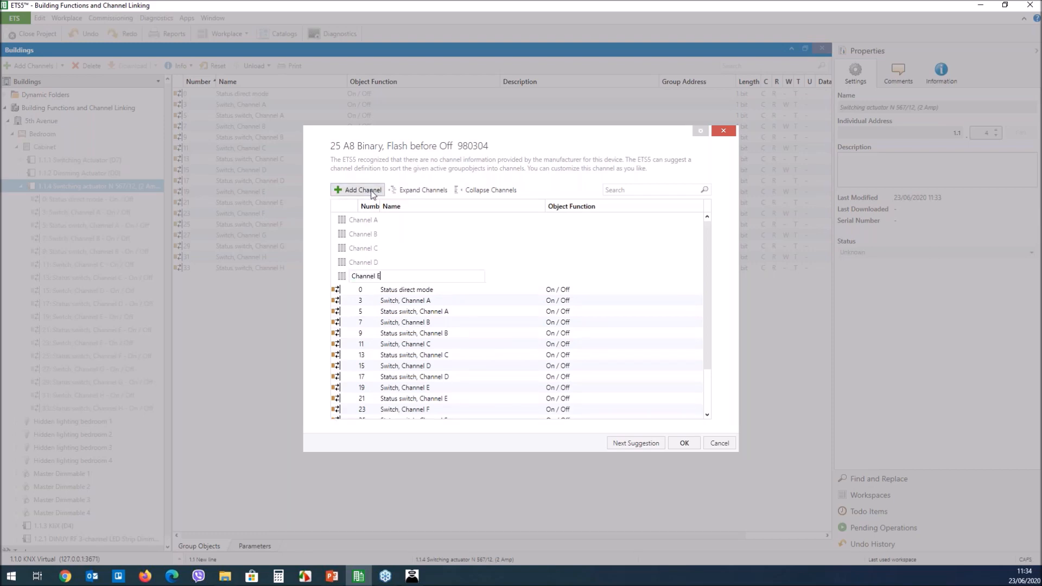
{"action": "key", "text": "Return"}
- Add a custom channel named Channel F to the suggested channel definition
{"action": "left_click", "coordinate": [371, 190]}
{"action": "type", "text": "C"}
{"action": "key", "text": "Caps_Lock"}
{"action": "type", "text": "hannel"}
{"action": "key", "text": "Caps_Lock"}
{"action": "type", "text": "F"}
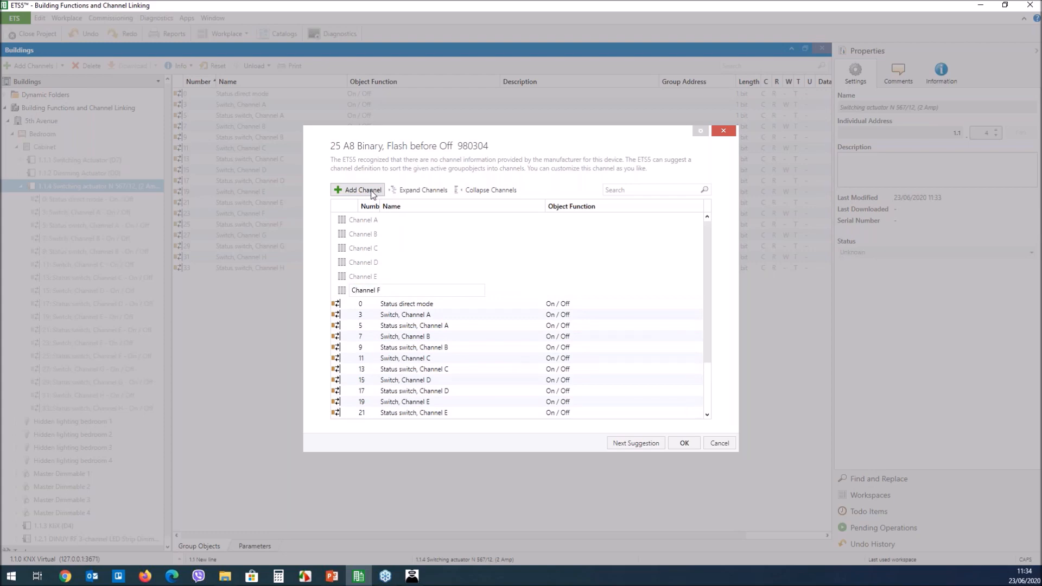
{"action": "key", "text": "Return"}
- Add a custom channel named Channel G to the suggested channel definition
{"action": "scroll", "coordinate": [388, 248], "scroll_direction": "down", "scroll_amount": 2}
{"action": "scroll", "coordinate": [389, 248], "scroll_direction": "up", "scroll_amount": 1}
{"action": "scroll", "coordinate": [389, 249], "scroll_direction": "down", "scroll_amount": 1}
{"action": "scroll", "coordinate": [407, 261], "scroll_direction": "up", "scroll_amount": 3}
{"action": "left_click", "coordinate": [359, 190]}
{"action": "key", "text": "Caps_Lock"}
{"action": "type", "text": "Channel"}
{"action": "key", "text": "Caps_Lock"}
{"action": "type", "text": "G"}
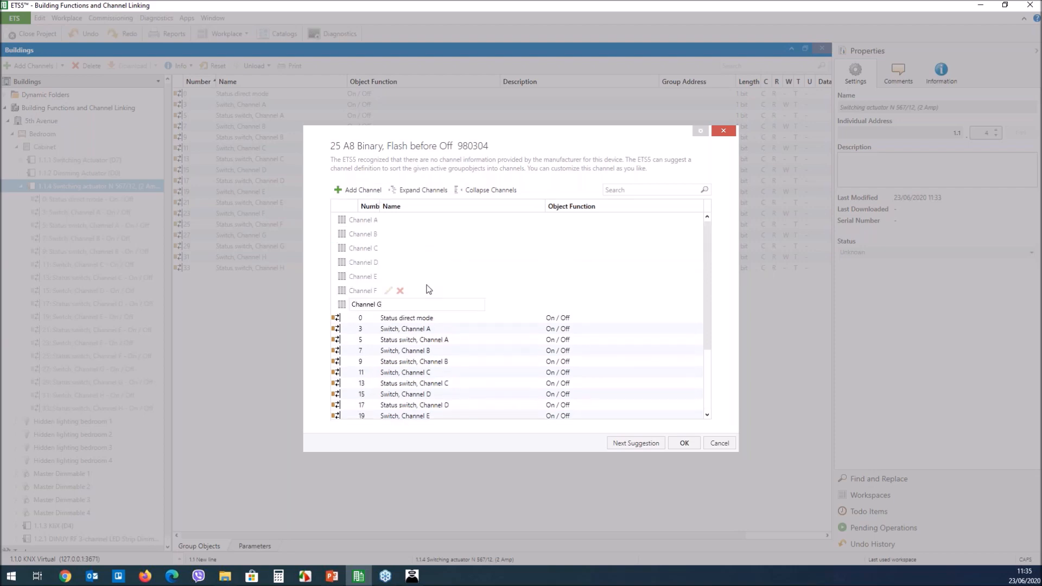
{"action": "key", "text": "Return"}
- Add a custom channel named Channel H to the suggested channel definition
{"action": "left_click", "coordinate": [374, 192]}
{"action": "type", "text": "C"}
{"action": "key", "text": "Caps_Lock"}
{"action": "type", "text": "hannel"}
{"action": "key", "text": "Caps_Lock"}
{"action": "type", "text": "H"}
{"action": "key", "text": "Return"}
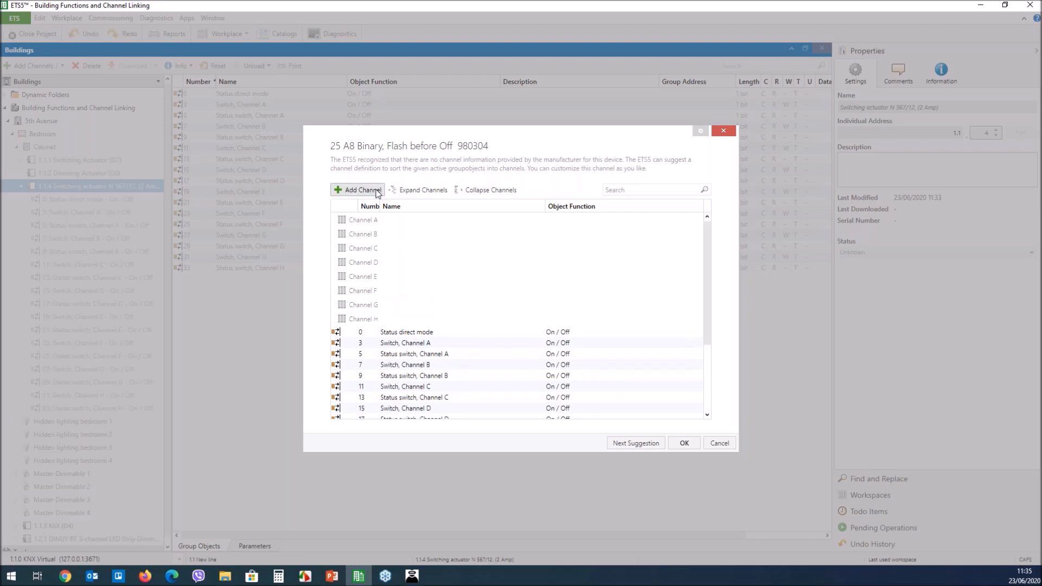
- Move the Switch and Status switch objects of channels A and B into custom channels Channel A and Channel B
{"action": "left_click", "coordinate": [407, 343]}
{"action": "left_click", "coordinate": [408, 354], "text": "shift"}
{"action": "left_click_drag", "start_coordinate": [404, 354], "coordinate": [379, 222]}
{"action": "left_click", "coordinate": [409, 365]}
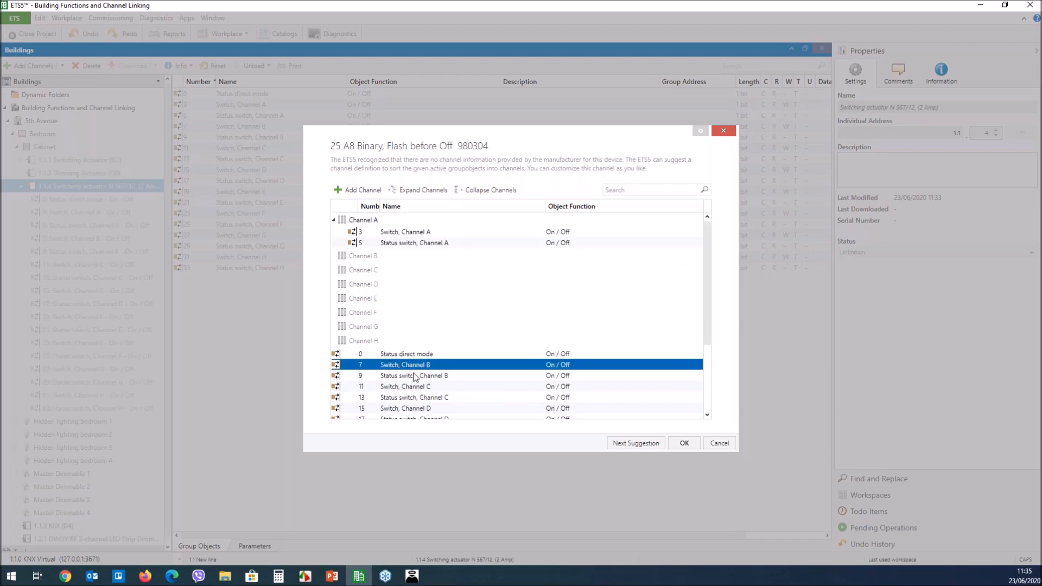
{"action": "left_click", "coordinate": [399, 376], "text": "shift"}
{"action": "left_click_drag", "start_coordinate": [399, 376], "coordinate": [401, 257]}
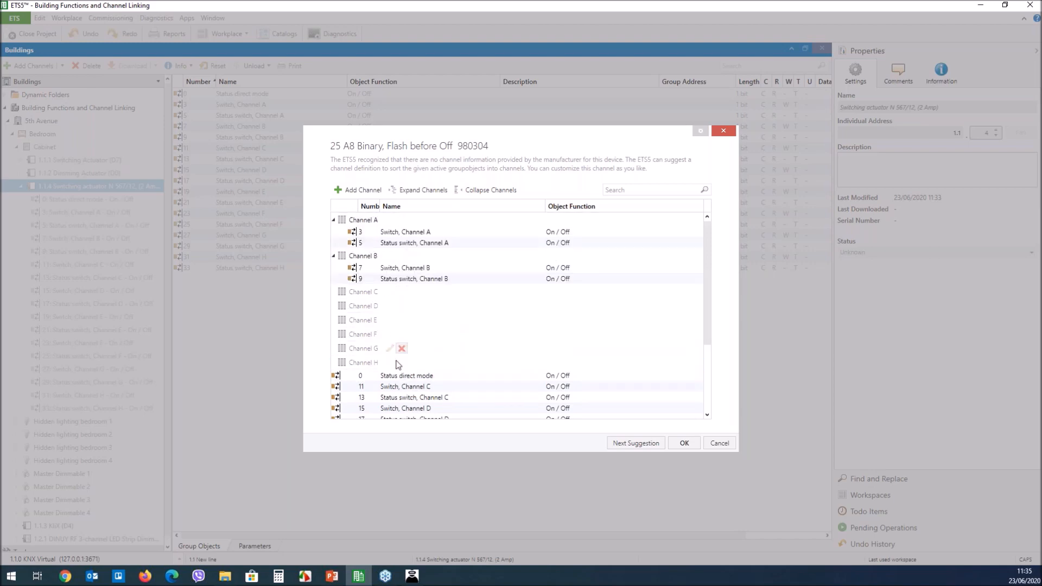
- Move the Switch and Status switch objects of channels C and D into custom channels Channel C and Channel D
{"action": "left_click", "coordinate": [397, 387]}
{"action": "left_click", "coordinate": [399, 401], "text": "shift"}
{"action": "left_click_drag", "start_coordinate": [399, 401], "coordinate": [367, 293]}
{"action": "left_click", "coordinate": [406, 408]}
{"action": "scroll", "coordinate": [434, 390], "scroll_direction": "down", "scroll_amount": 1}
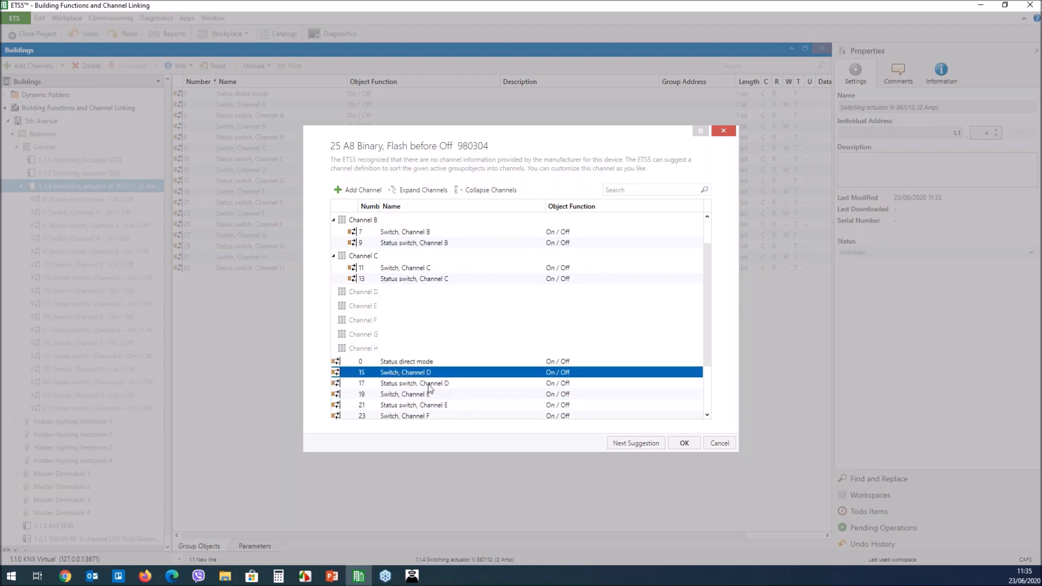
{"action": "left_click", "coordinate": [407, 385], "text": "shift"}
{"action": "left_click_drag", "start_coordinate": [400, 386], "coordinate": [396, 295]}
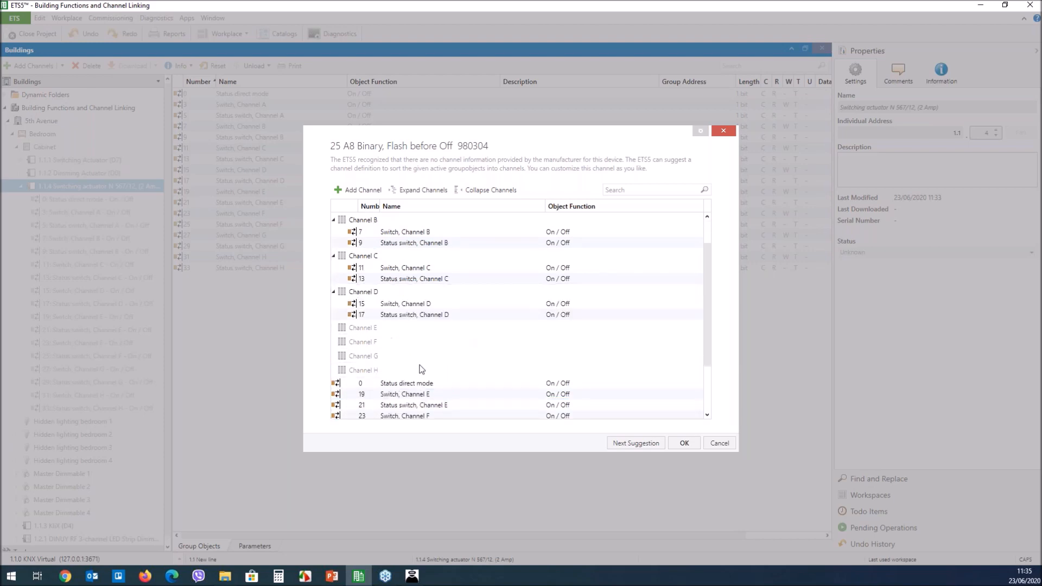
- Move the Switch and Status switch objects of channels E and F into custom channels Channel E and Channel F
{"action": "scroll", "coordinate": [425, 357], "scroll_direction": "down", "scroll_amount": 1}
{"action": "left_click", "coordinate": [425, 358]}
{"action": "left_click", "coordinate": [426, 370], "text": "shift"}
{"action": "left_click_drag", "start_coordinate": [426, 370], "coordinate": [425, 303]}
{"action": "left_click", "coordinate": [426, 382]}
{"action": "left_click", "coordinate": [423, 391], "text": "shift"}
{"action": "left_click_drag", "start_coordinate": [423, 391], "coordinate": [423, 330]}
- Move the Switch and Status switch objects of channels G and H into custom channels Channel G and Channel H
{"action": "scroll", "coordinate": [432, 361], "scroll_direction": "down", "scroll_amount": 1}
{"action": "left_click", "coordinate": [420, 371]}
{"action": "left_click", "coordinate": [421, 380]}
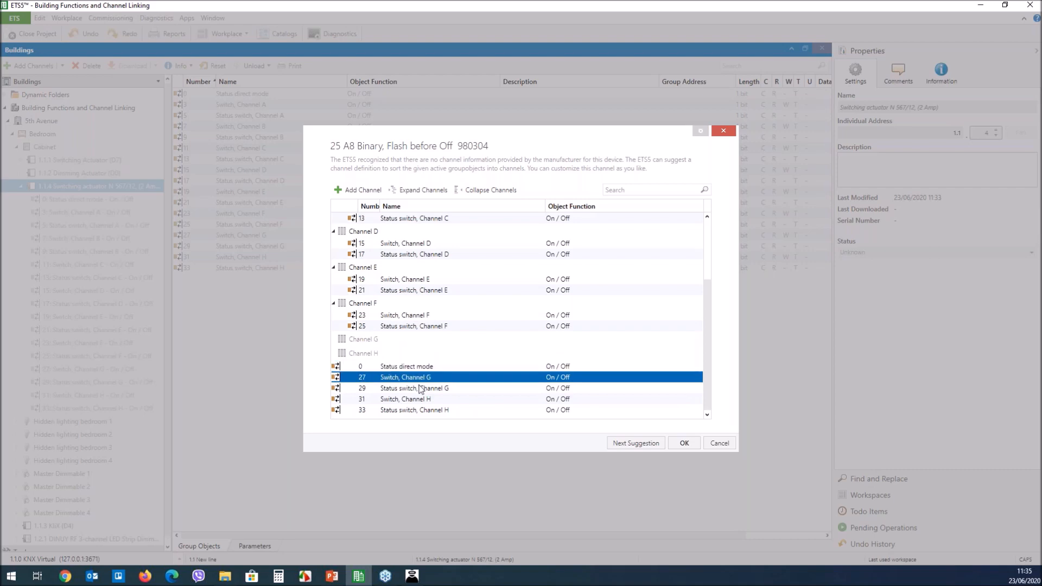
{"action": "left_click", "coordinate": [418, 389], "text": "shift"}
{"action": "left_click_drag", "start_coordinate": [418, 391], "coordinate": [452, 332]}
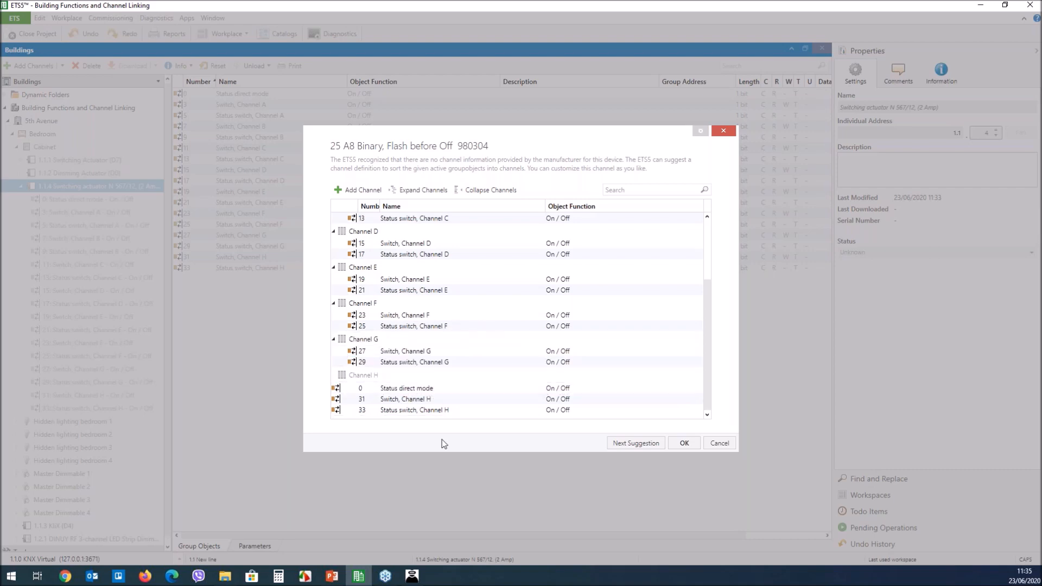
{"action": "left_click", "coordinate": [410, 403]}
{"action": "left_click", "coordinate": [413, 411], "text": "shift"}
{"action": "left_click_drag", "start_coordinate": [413, 411], "coordinate": [421, 375]}
- Collapse the channel overview, apply the custom channel definition to the N 567/12 actuator and show Channel A's group objects
{"action": "scroll", "coordinate": [402, 304], "scroll_direction": "up", "scroll_amount": 2}
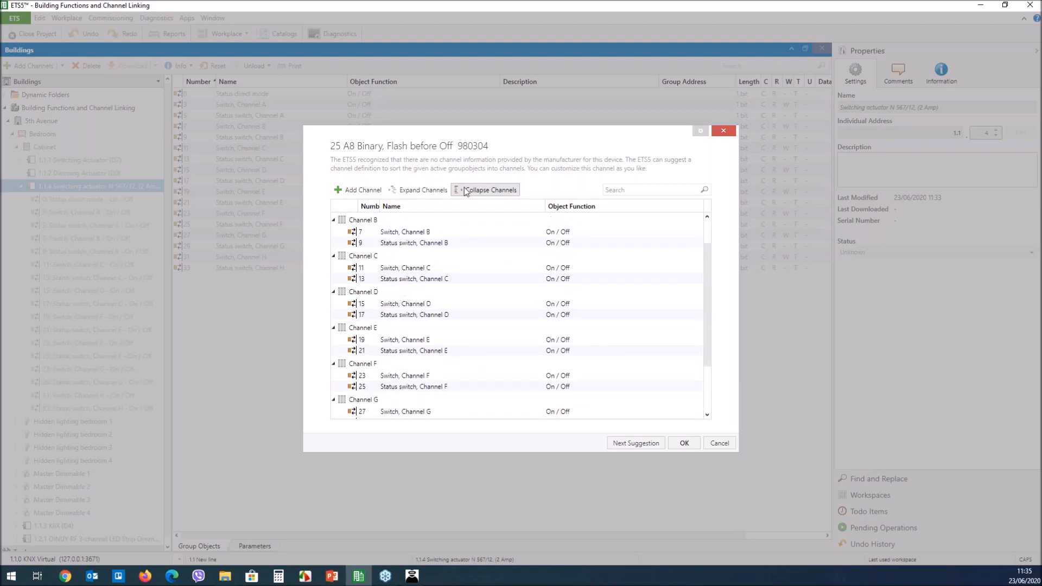
{"action": "left_click", "coordinate": [486, 190]}
{"action": "left_click_drag", "start_coordinate": [380, 206], "coordinate": [408, 207]}
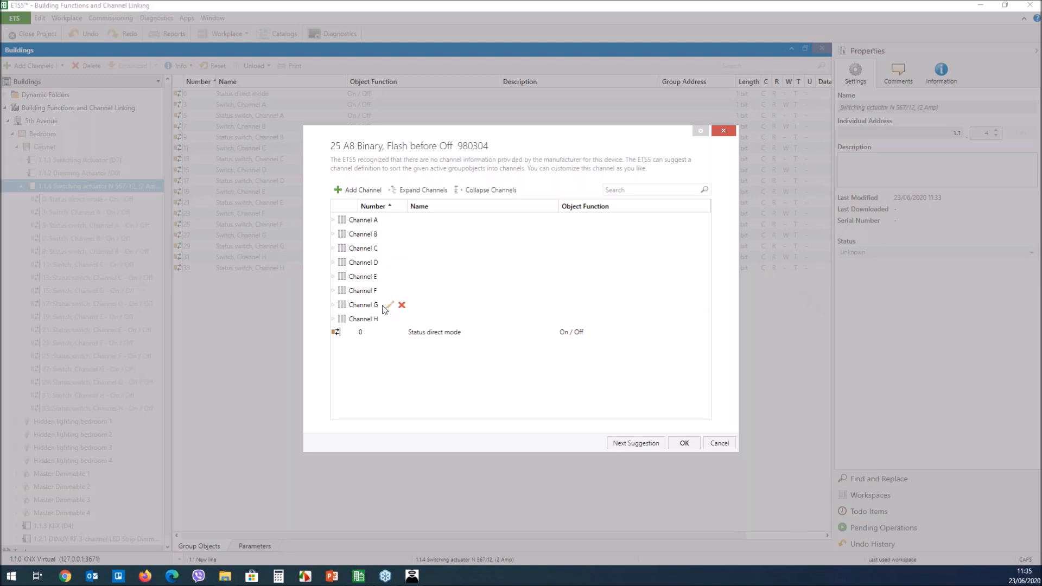
{"action": "mouse_move", "coordinate": [364, 205]}
{"action": "left_mouse_down"}
{"action": "mouse_move", "coordinate": [399, 207]}
{"action": "mouse_move", "coordinate": [379, 207]}
{"action": "left_mouse_up"}
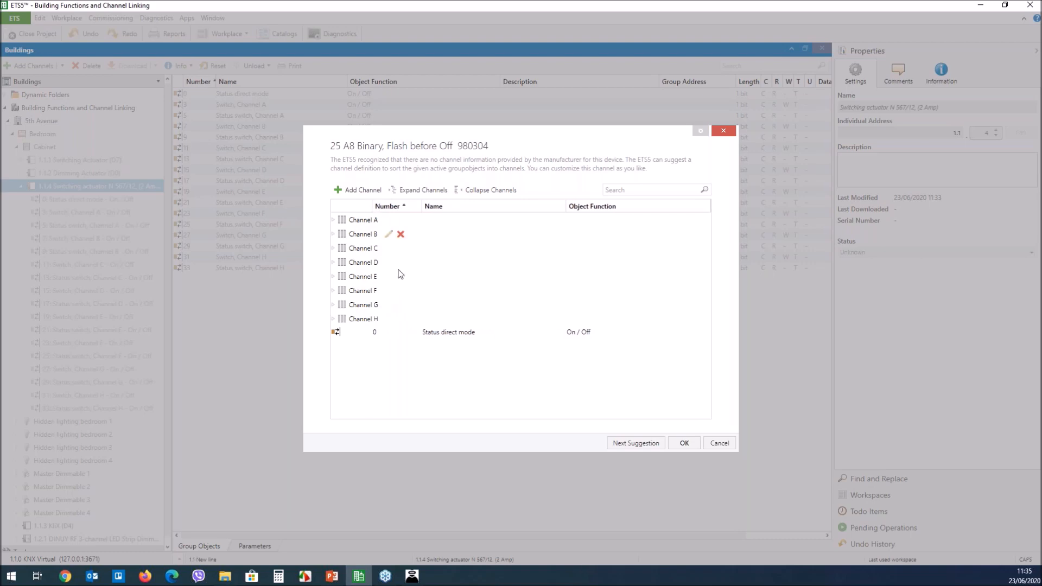
{"action": "left_click", "coordinate": [685, 443]}
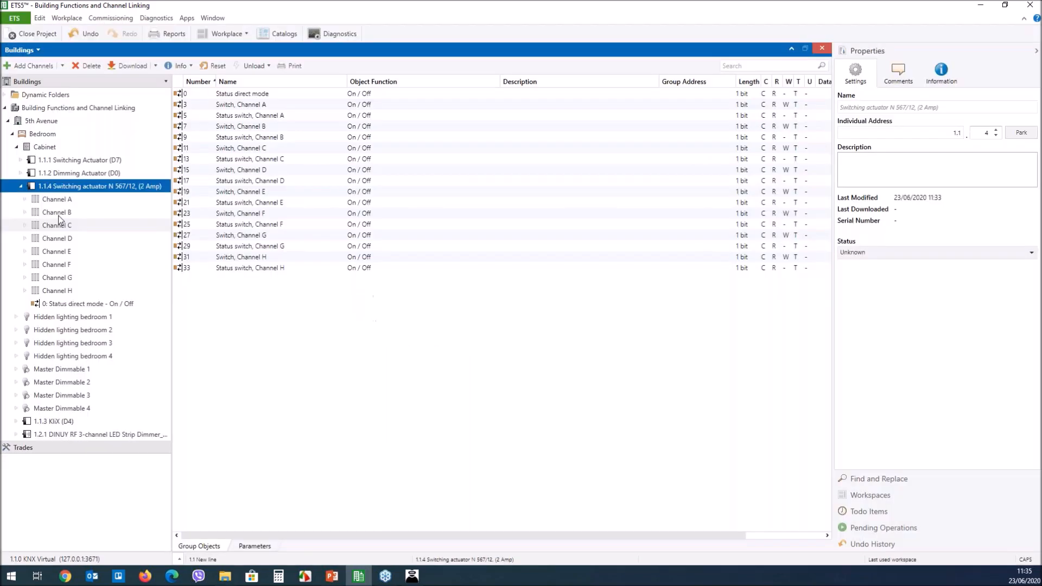
{"action": "left_click", "coordinate": [54, 199]}
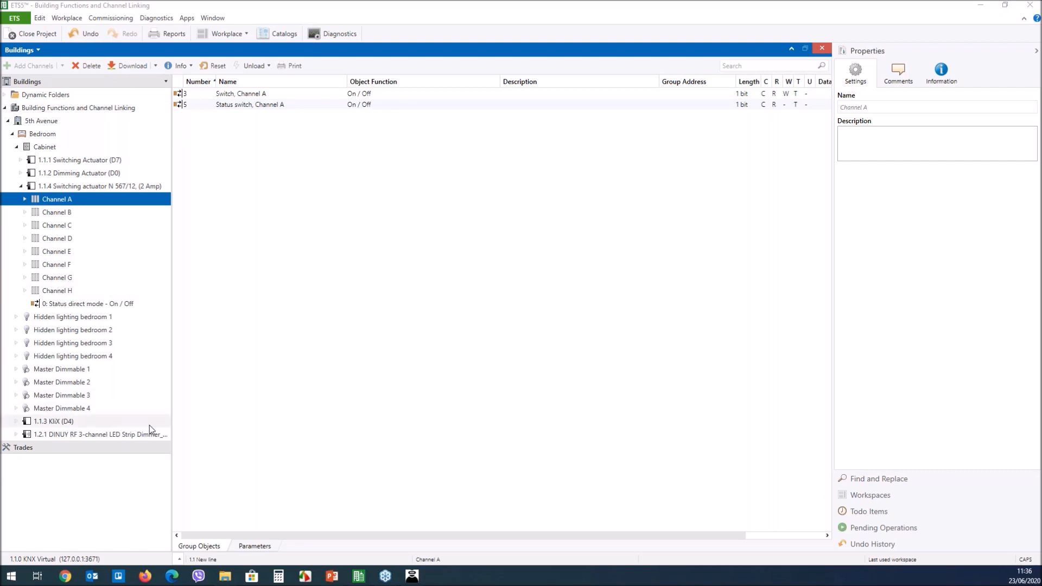
- Start adding a switchable light function to the Bedroom with the name My light
{"action": "right_click", "coordinate": [70, 137]}
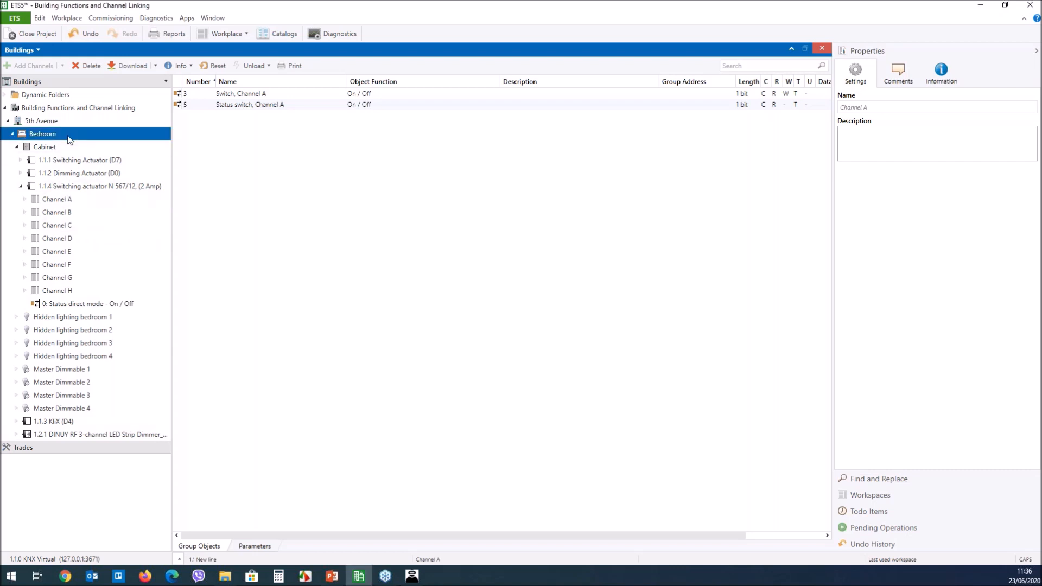
{"action": "mouse_move", "coordinate": [166, 201]}
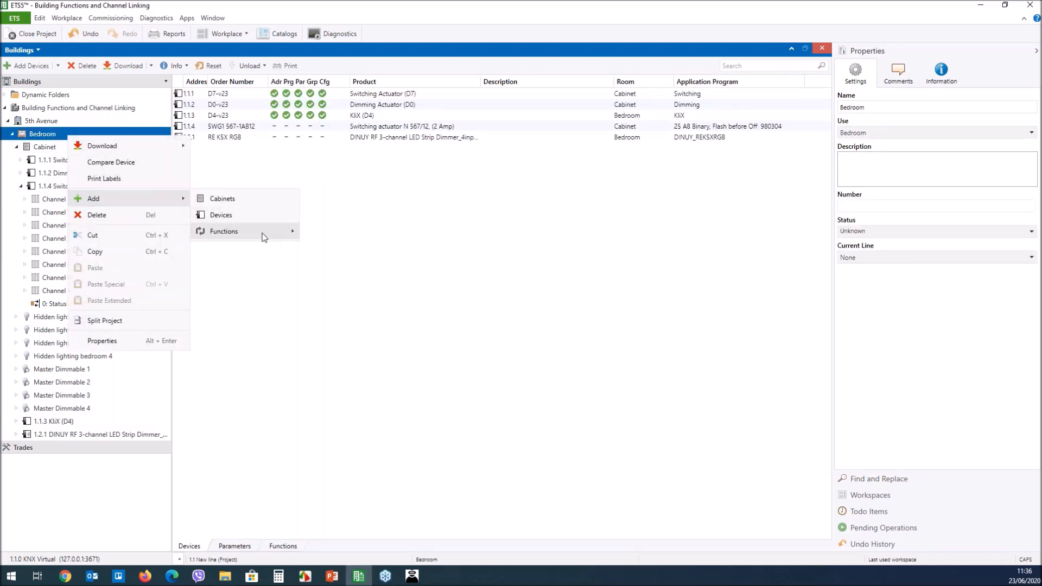
{"action": "mouse_move", "coordinate": [263, 233]}
{"action": "left_click", "coordinate": [184, 253]}
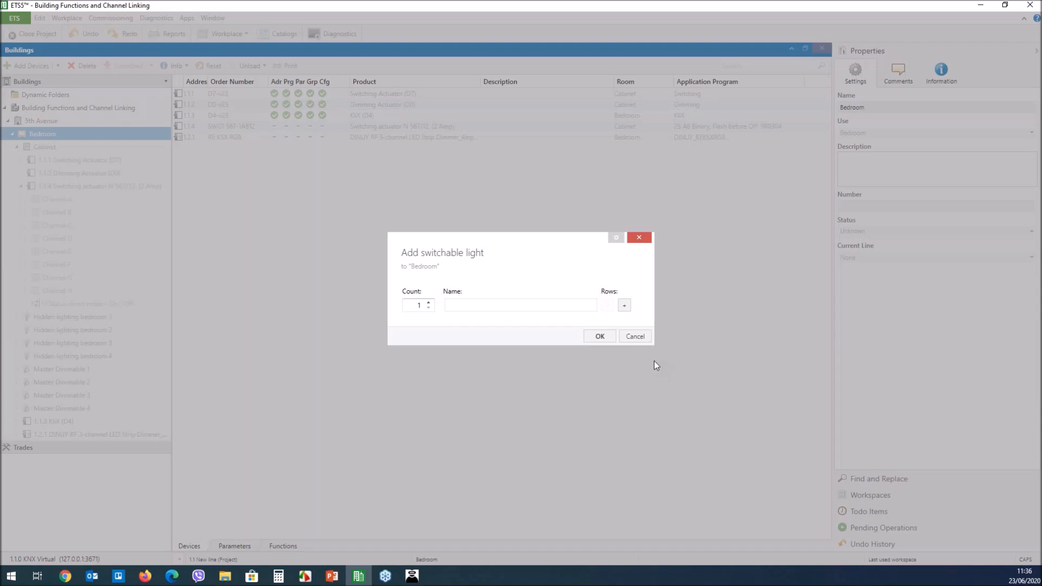
{"action": "type", "text": "m"}
{"action": "key", "text": "BackSpace"}
{"action": "key", "text": "BackSpace"}
{"action": "key", "text": "Caps_Lock"}
{"action": "type", "text": "My light"}
- Extend the entry to four switchable lights named My light 1 to My light 4 and add them to the Bedroom
{"action": "left_click", "coordinate": [625, 304]}
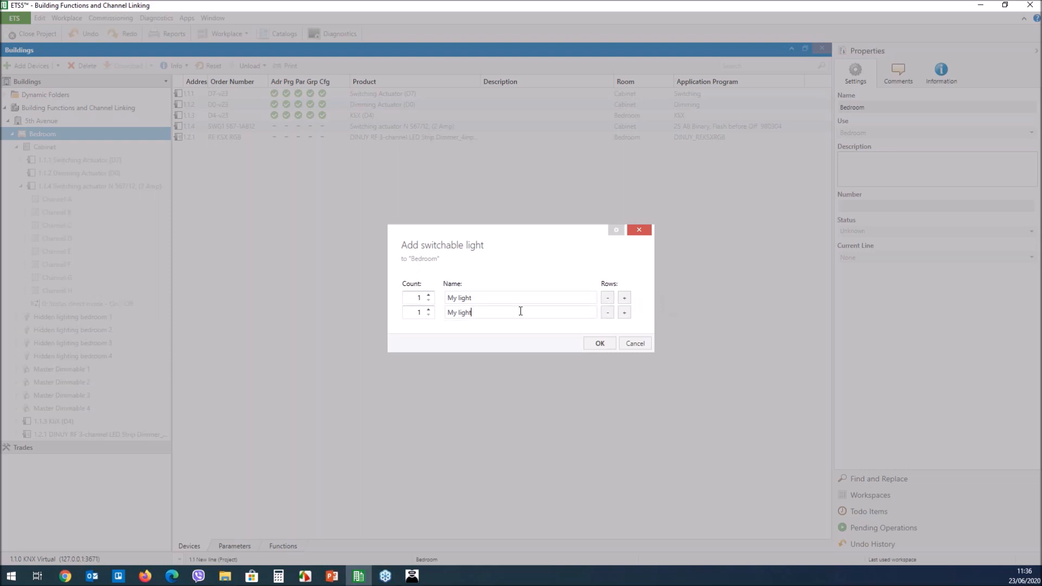
{"action": "type", "text": "1"}
{"action": "left_click", "coordinate": [625, 312]}
{"action": "left_click", "coordinate": [540, 322]}
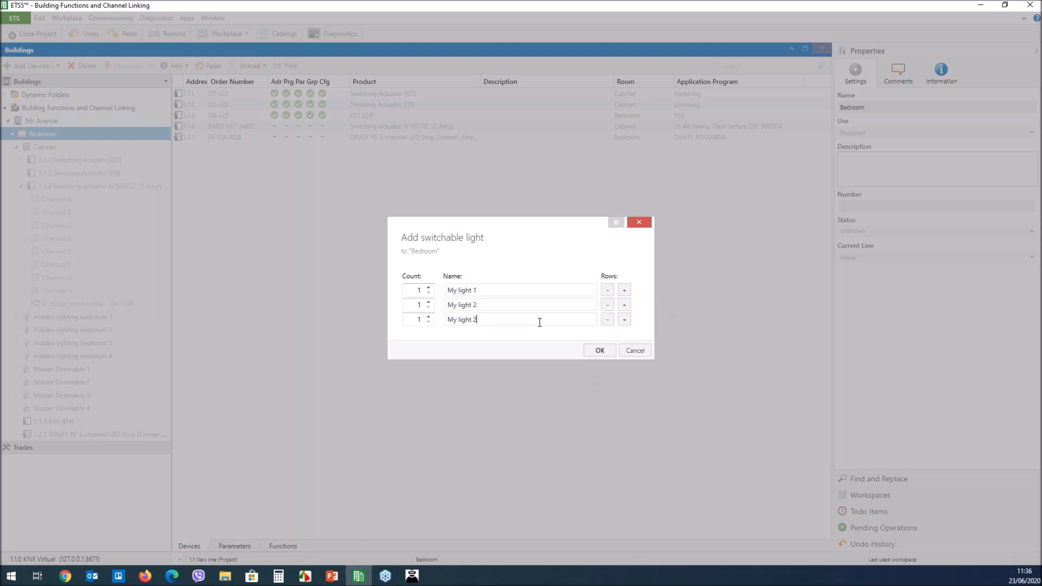
{"action": "left_click", "coordinate": [624, 320]}
{"action": "left_click", "coordinate": [508, 326]}
{"action": "type", "text": "4"}
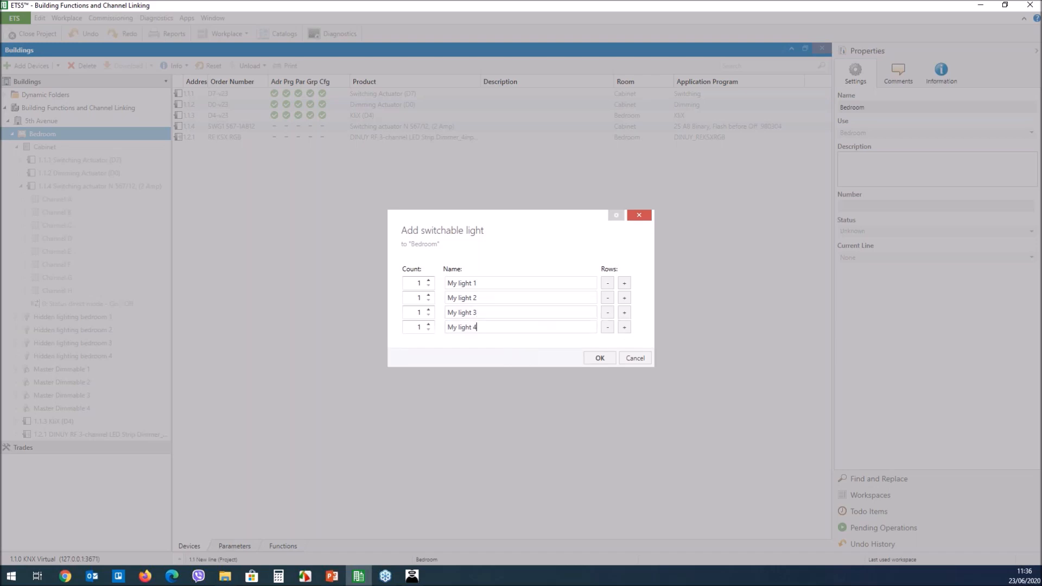
{"action": "left_click", "coordinate": [600, 358]}
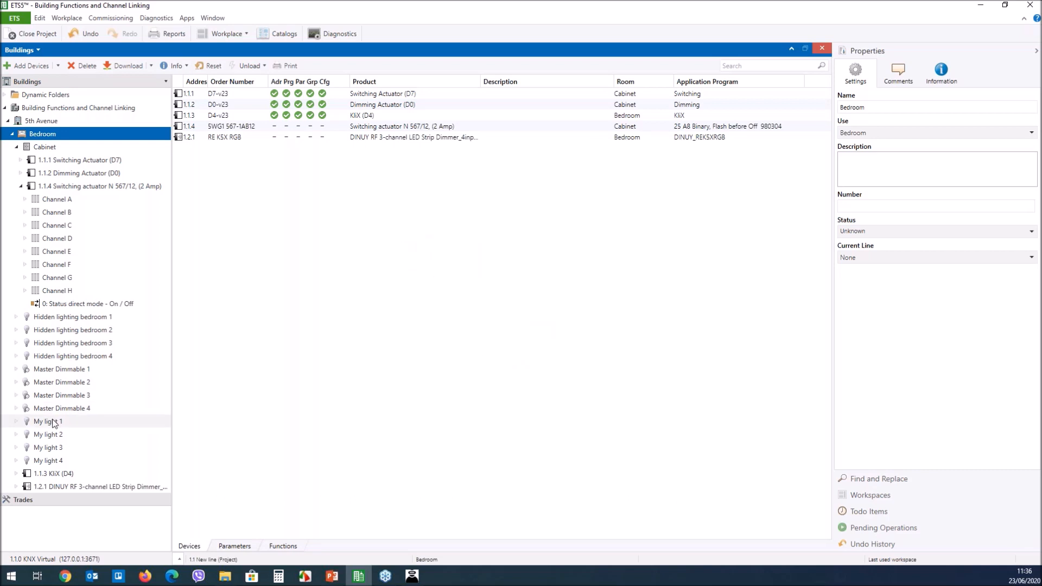
- Link Channel A with My light 1, assigning object 3 to Switching and object 5 to Status
{"action": "left_click_drag", "start_coordinate": [50, 199], "coordinate": [56, 424]}
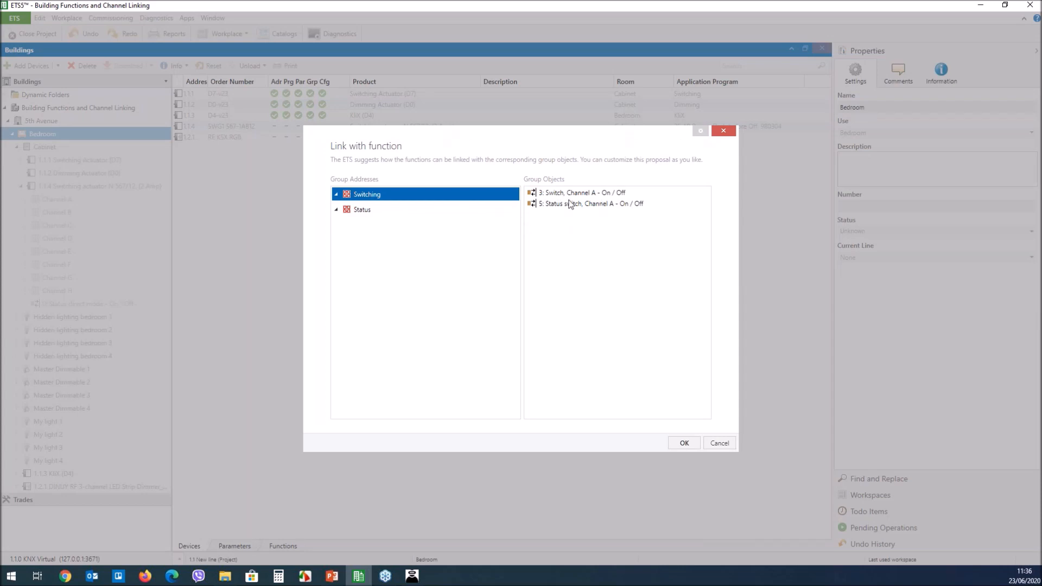
{"action": "left_click_drag", "start_coordinate": [578, 196], "coordinate": [492, 209]}
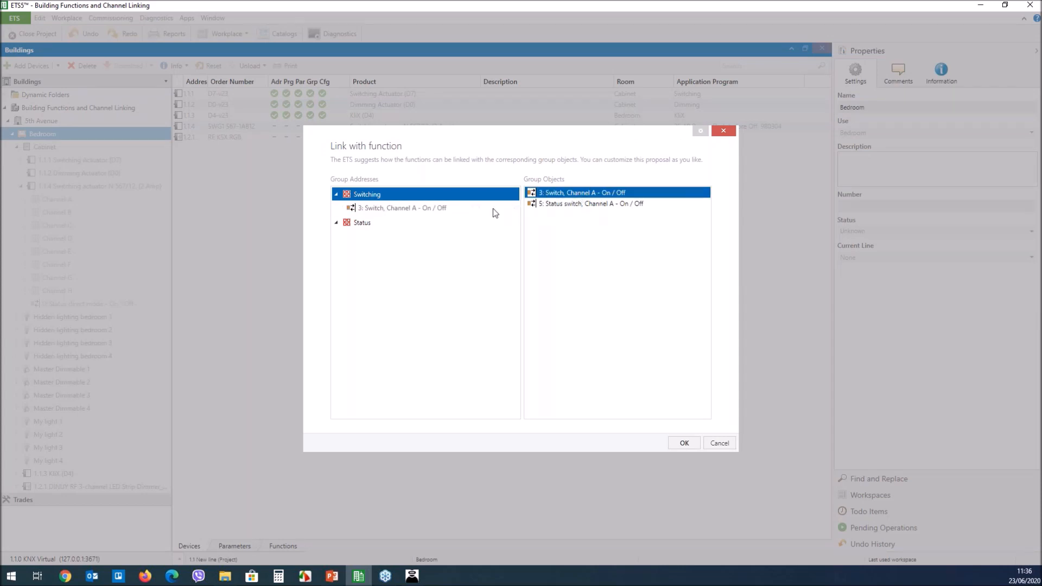
{"action": "left_click", "coordinate": [358, 224]}
{"action": "double_click", "coordinate": [562, 205]}
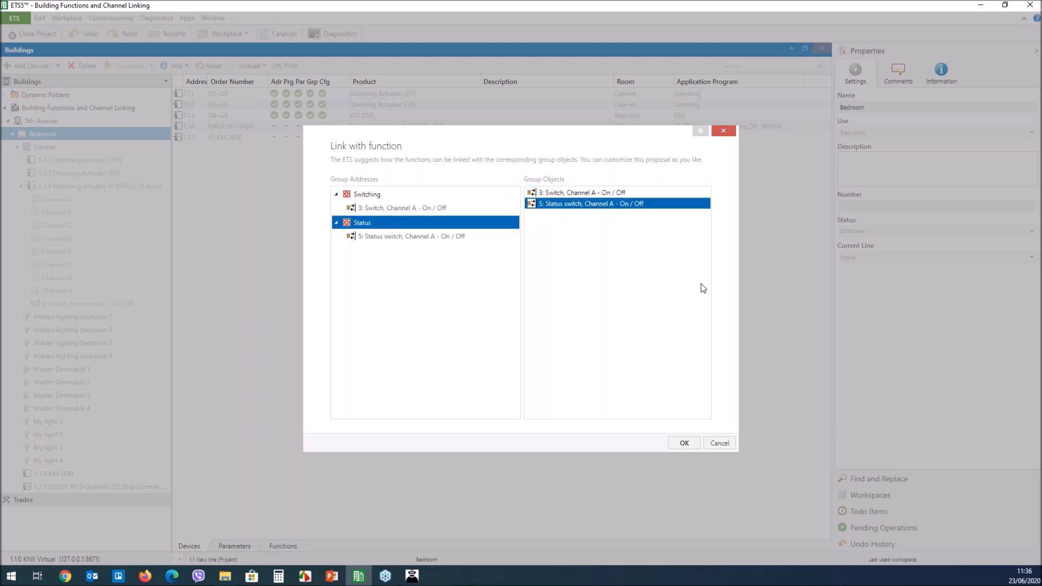
{"action": "left_click", "coordinate": [685, 444]}
- Link Channel B with My light 2, assigning object 7 to Switching and object 9 to Status
{"action": "left_click_drag", "start_coordinate": [59, 227], "coordinate": [95, 361]}
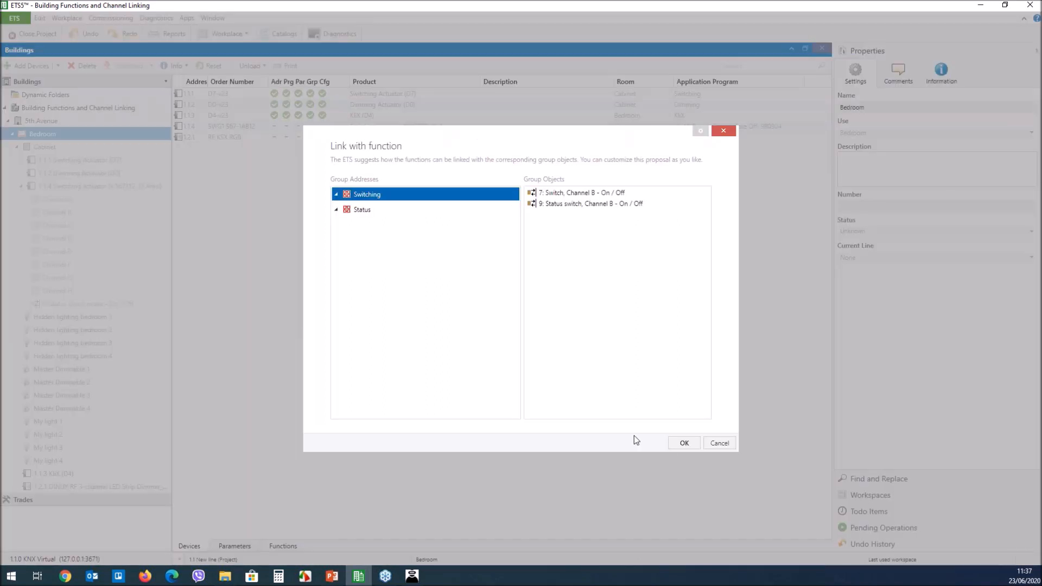
{"action": "double_click", "coordinate": [607, 195]}
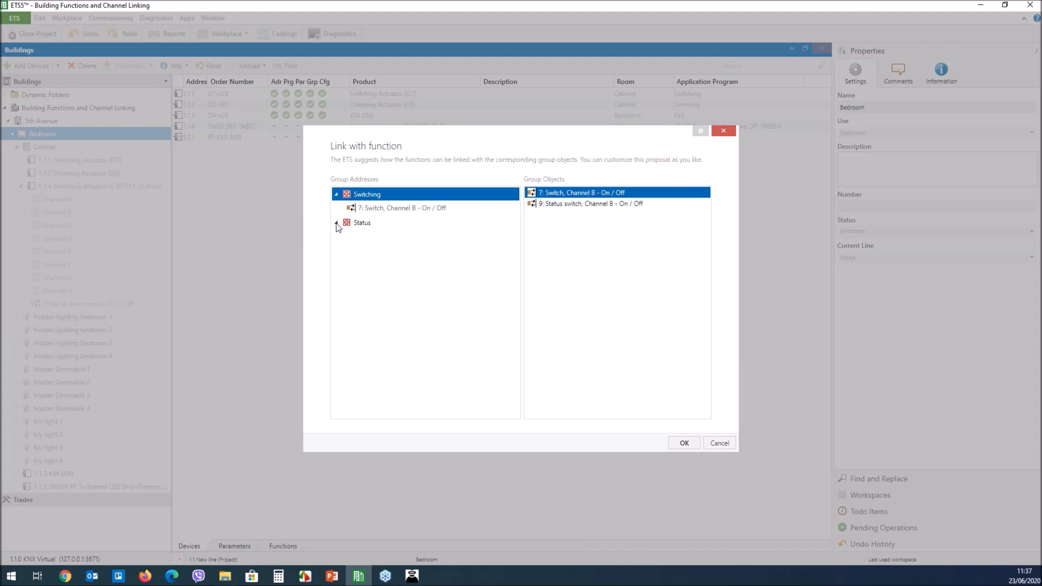
{"action": "left_click", "coordinate": [371, 224]}
{"action": "left_click", "coordinate": [618, 205]}
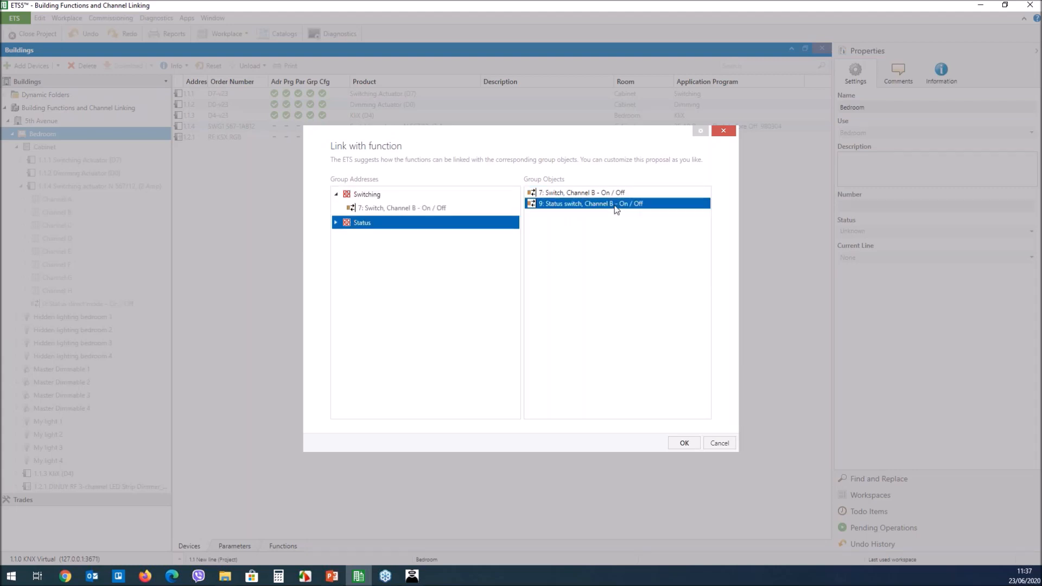
{"action": "left_click", "coordinate": [684, 444]}
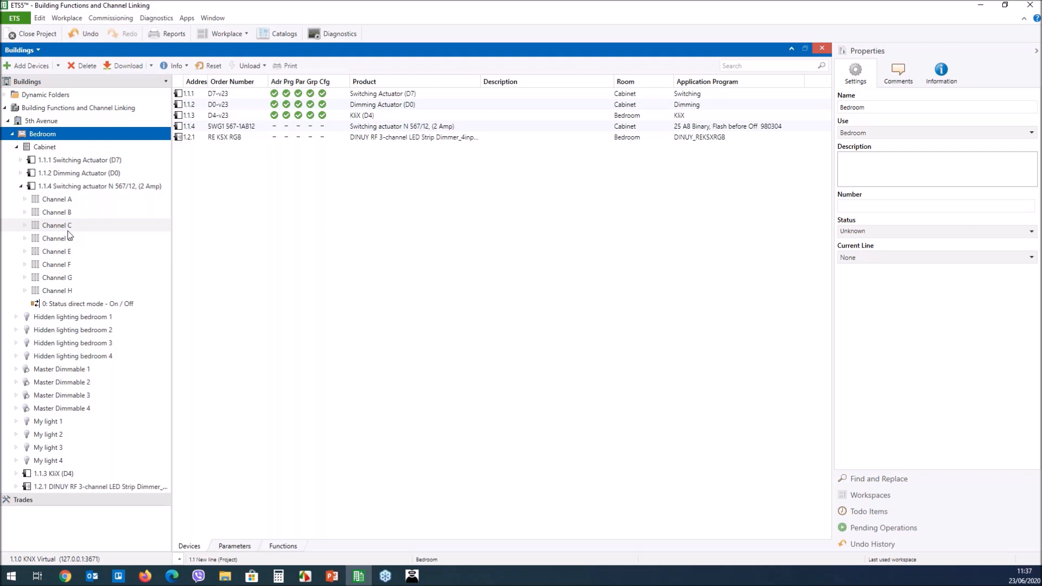
- Link Channel C with My light 3, assigning object 11 to Switching and object 13 to Status
{"action": "left_click", "coordinate": [69, 231]}
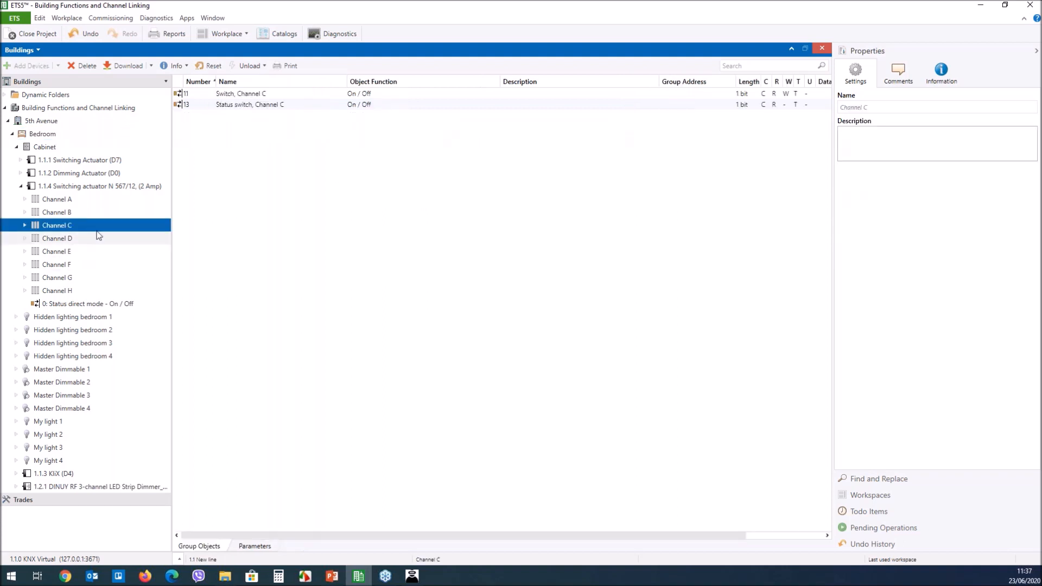
{"action": "left_click_drag", "start_coordinate": [50, 228], "coordinate": [90, 450]}
{"action": "double_click", "coordinate": [578, 194]}
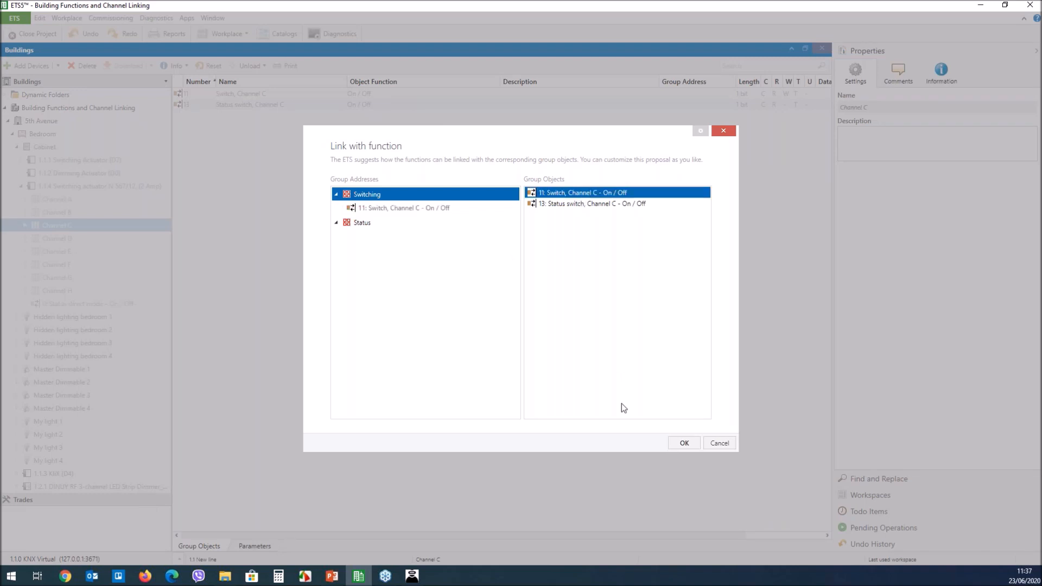
{"action": "left_click", "coordinate": [369, 225]}
{"action": "double_click", "coordinate": [610, 204]}
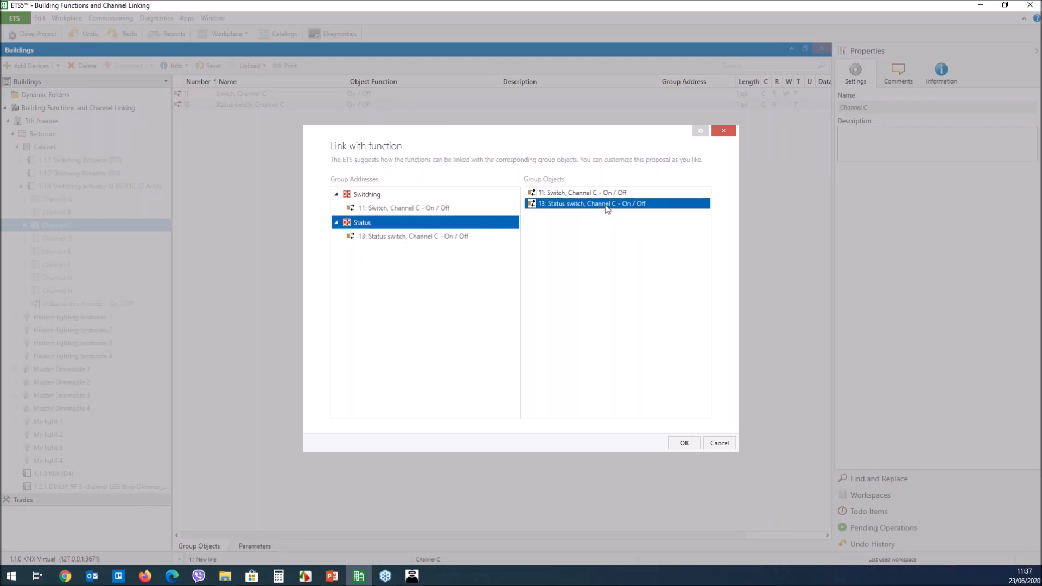
{"action": "key", "text": "Return"}
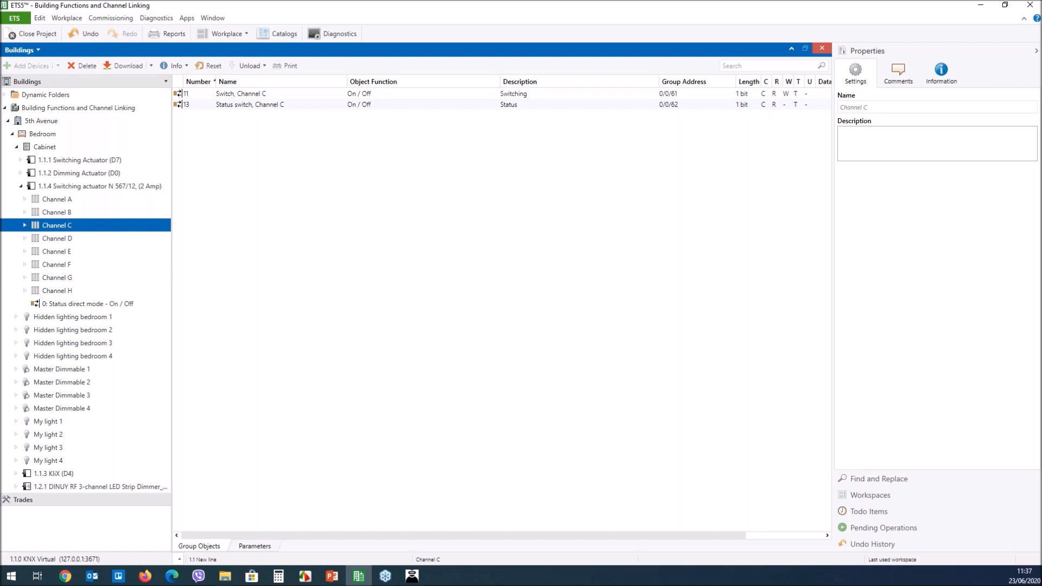
- Collapse the N 567/12 actuator's channels and show the devices of the Bedroom
{"action": "left_click", "coordinate": [22, 187]}
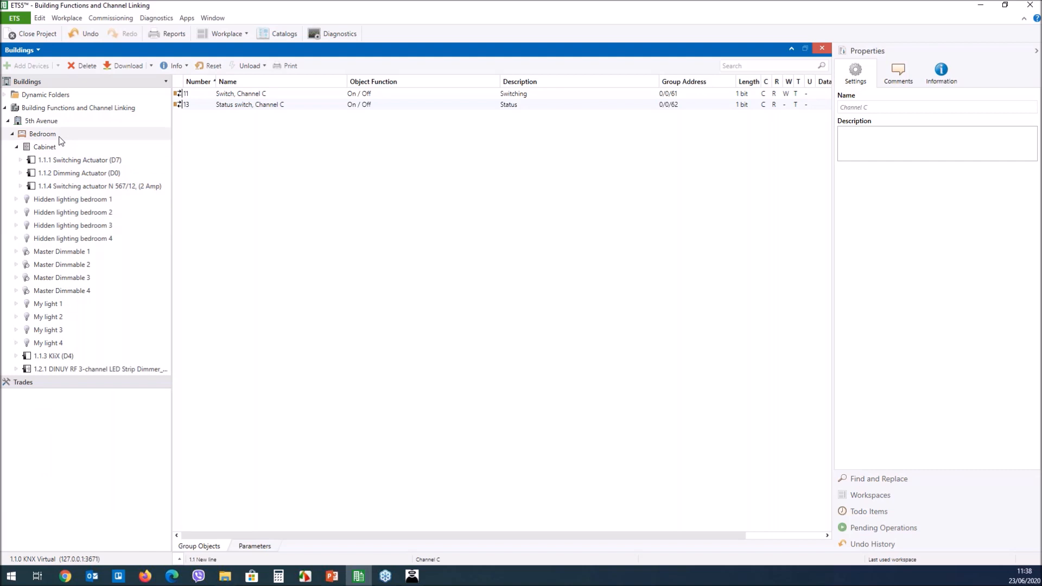
{"action": "left_click", "coordinate": [43, 134]}
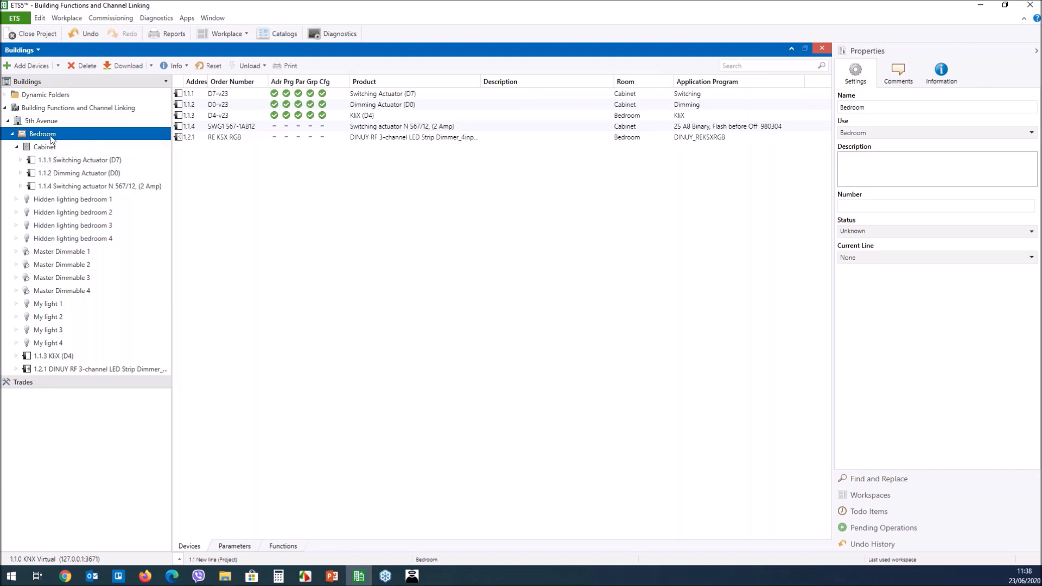
- Add one custom function named "My RGB control" to the Bedroom
{"action": "right_click", "coordinate": [50, 135]}
{"action": "mouse_move", "coordinate": [118, 197]}
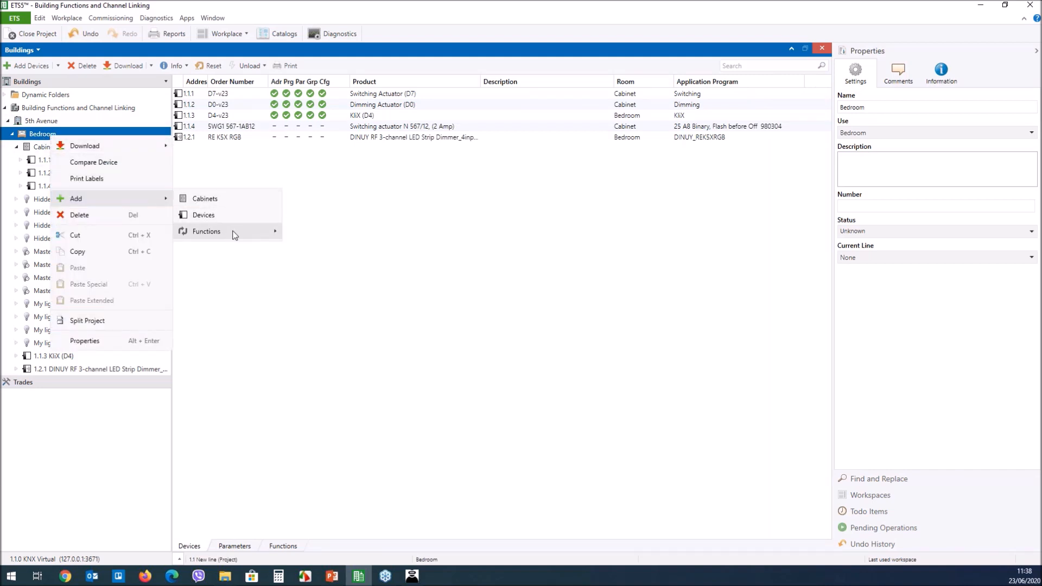
{"action": "mouse_move", "coordinate": [233, 233]}
{"action": "left_click", "coordinate": [99, 231]}
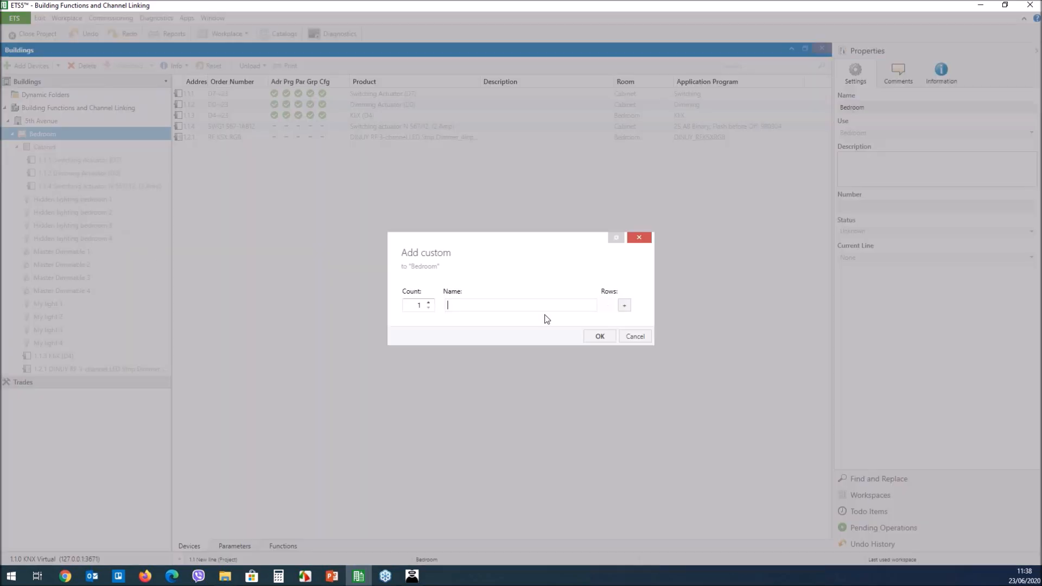
{"action": "key", "text": "Caps_Lock"}
{"action": "type", "text": "M"}
{"action": "key", "text": "Caps_Lock"}
{"action": "type", "text": "y"}
{"action": "key", "text": "Caps_Lock"}
{"action": "type", "text": "RGB"}
{"action": "key", "text": "Caps_Lock"}
{"action": "type", "text": "control"}
{"action": "left_click", "coordinate": [597, 336]}
{"action": "left_click", "coordinate": [74, 361]}
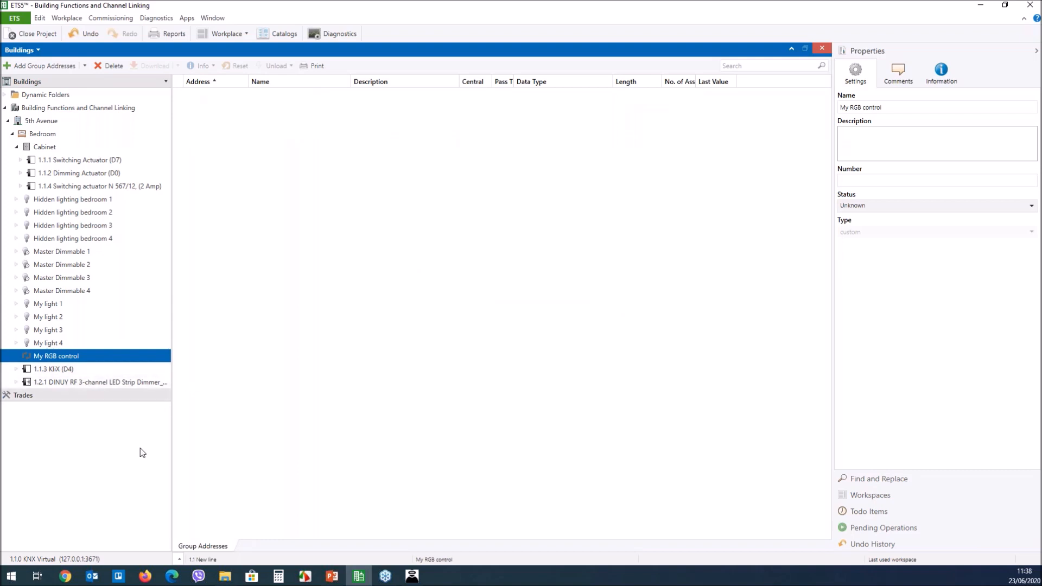
- Expand the DINUY RF LED strip dimmer and examine the group objects and data types of its Output Channel RGB
{"action": "left_click", "coordinate": [16, 382]}
{"action": "left_click", "coordinate": [94, 409]}
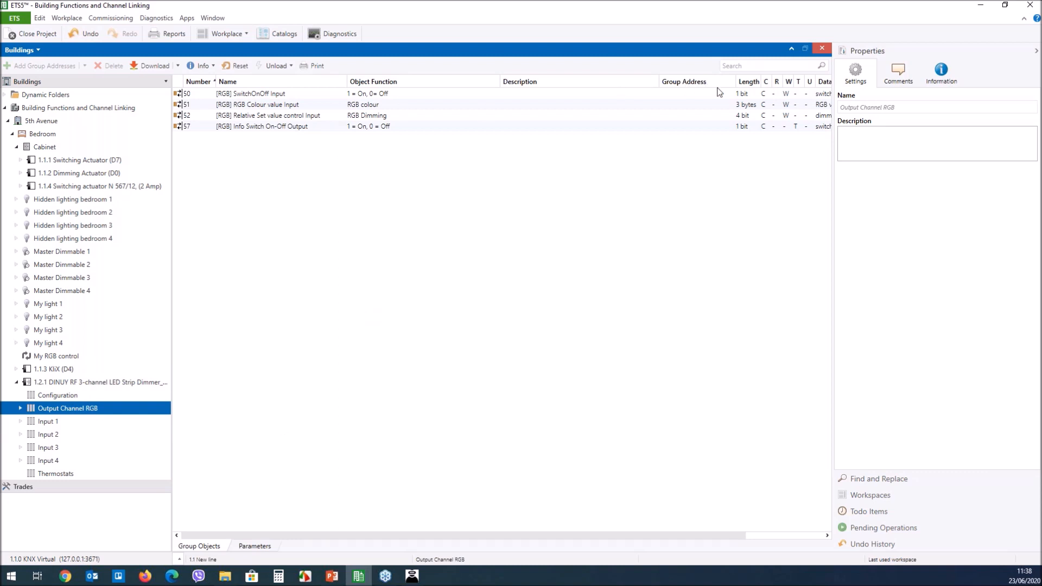
{"action": "left_click_drag", "start_coordinate": [659, 84], "coordinate": [569, 84]}
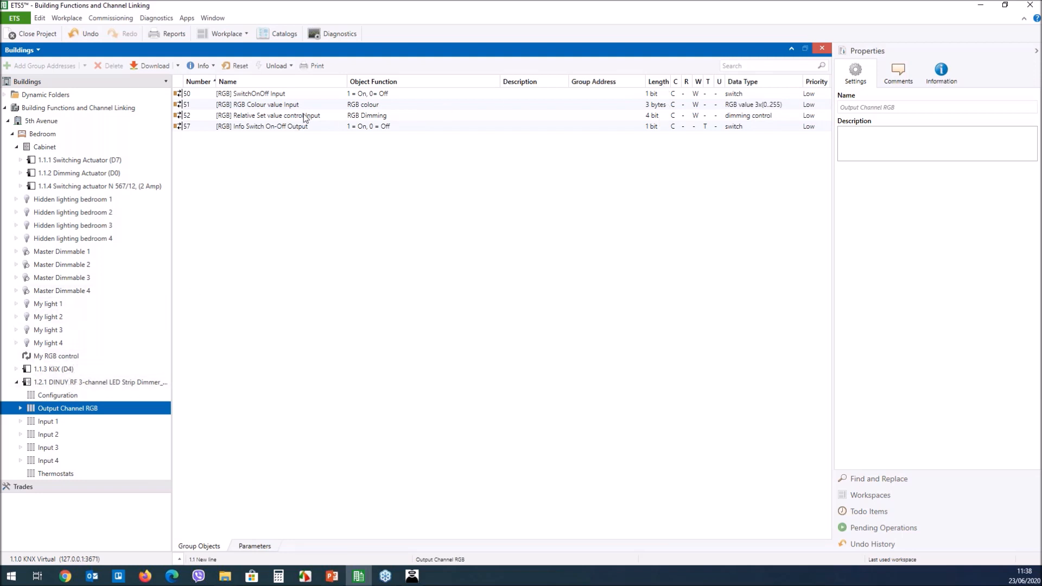
- Add a group address named "Switch On/Off" to the My RGB control function
{"action": "left_click", "coordinate": [103, 358]}
{"action": "right_click", "coordinate": [73, 356]}
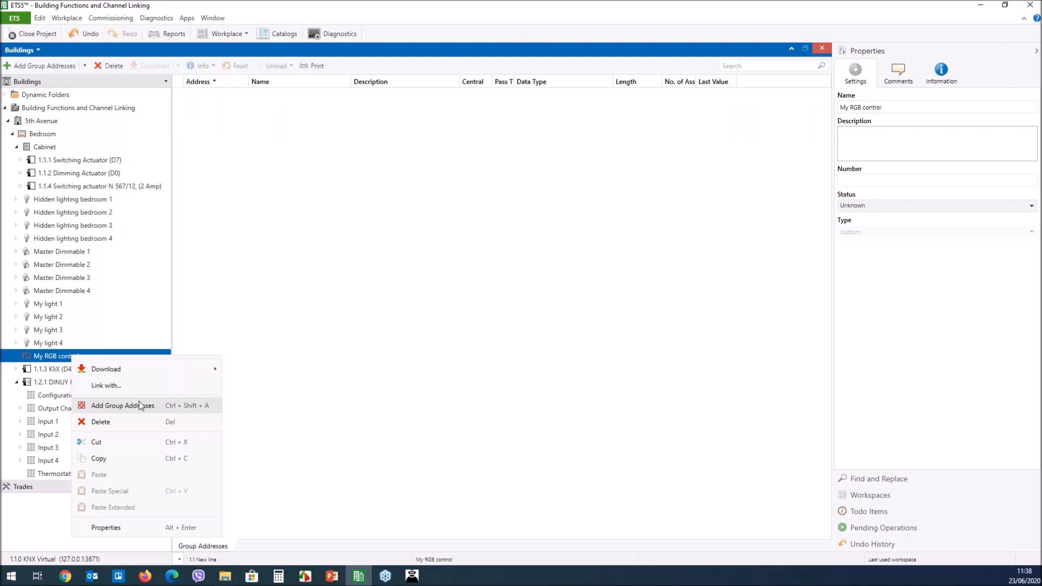
{"action": "left_click", "coordinate": [139, 401]}
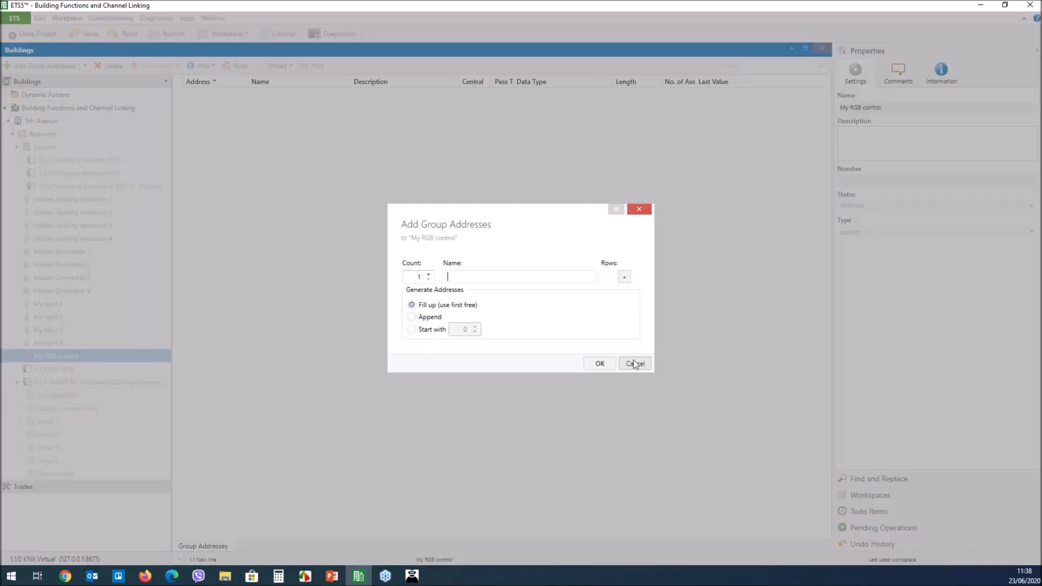
{"action": "type", "text": "Swith"}
{"action": "key", "text": "BackSpace"}
{"action": "type", "text": "ch On/Off"}
{"action": "left_click", "coordinate": [599, 363]}
- Expand My RGB control and set the data type of its Switch On/Off group address to 1.001 switch
{"action": "left_click", "coordinate": [15, 356]}
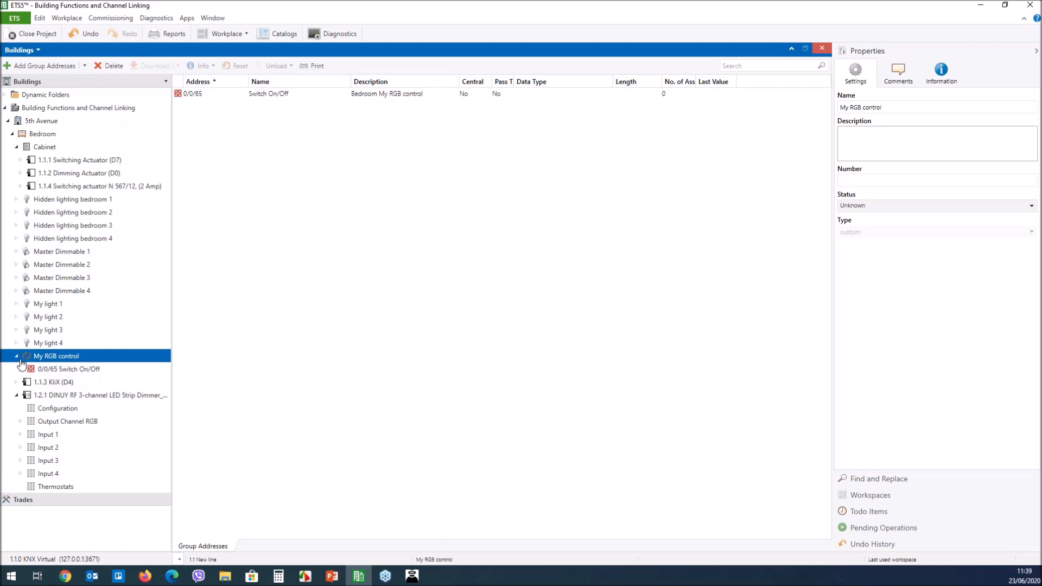
{"action": "left_click", "coordinate": [24, 369]}
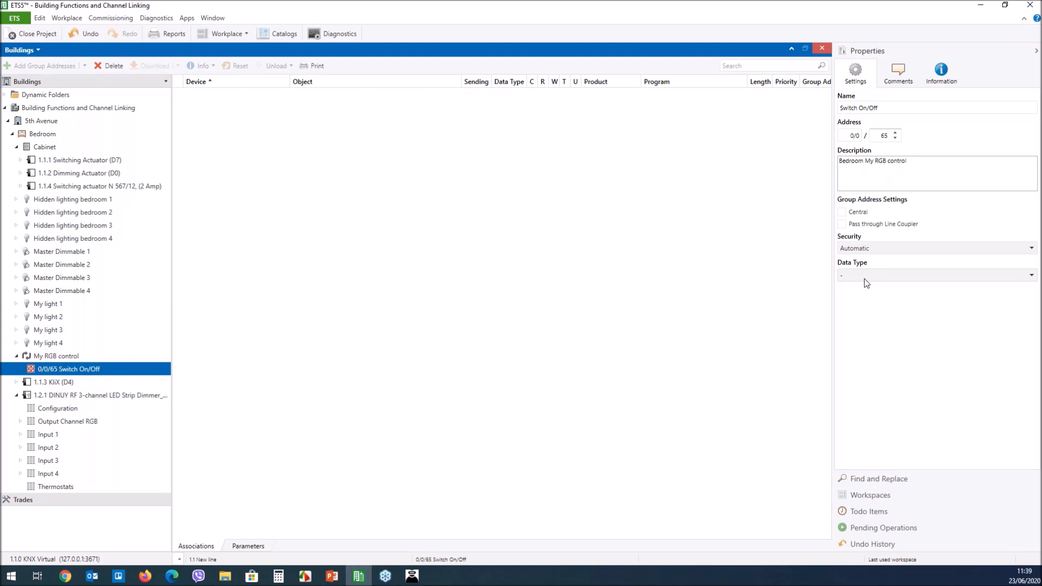
{"action": "left_click", "coordinate": [867, 277]}
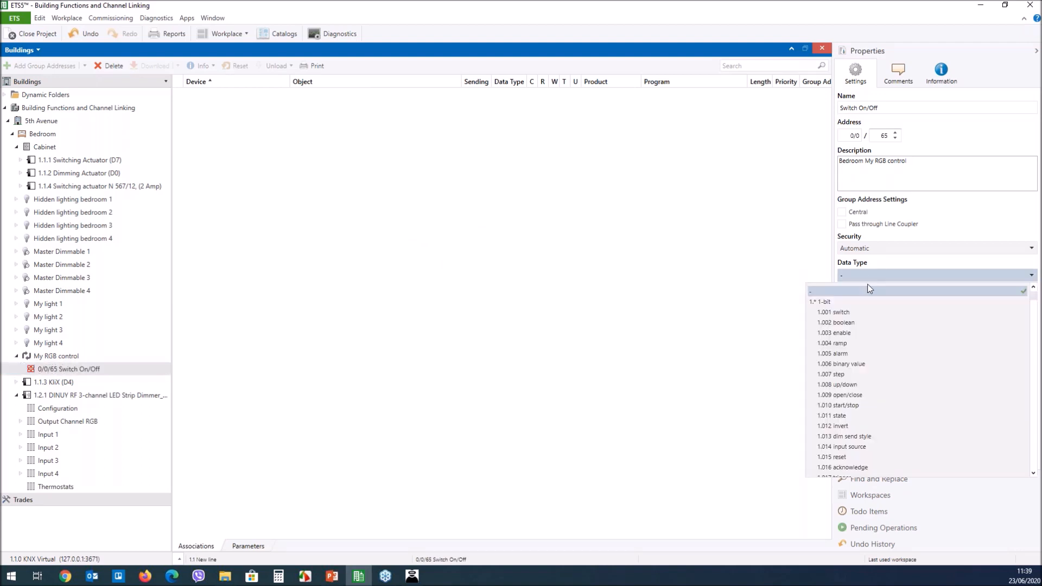
{"action": "left_click", "coordinate": [863, 313]}
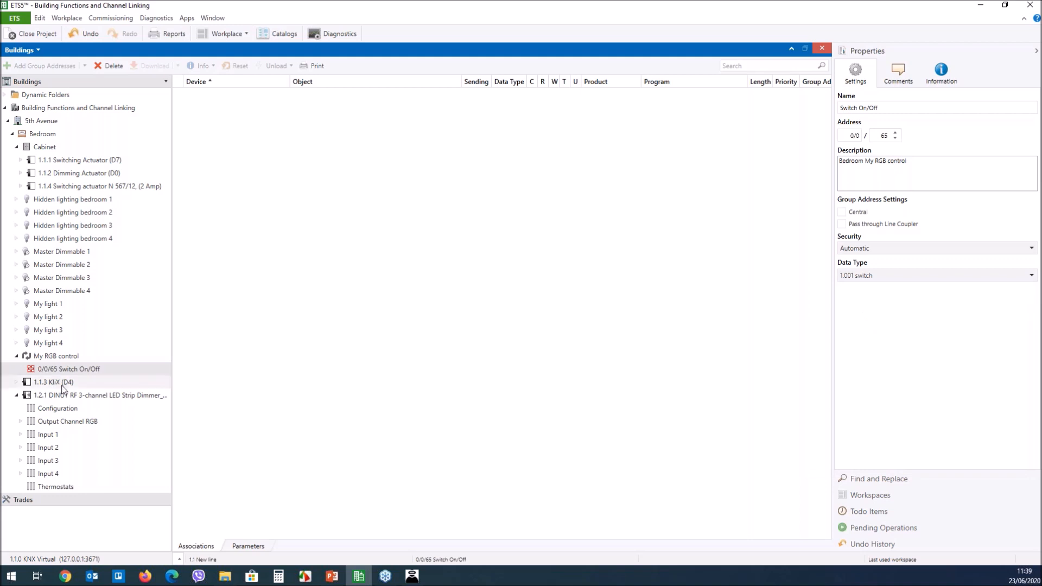
- Check the data type of the RGB Colour value Input object and add a group address named "RGB control" to My RGB control
{"action": "left_click", "coordinate": [82, 421]}
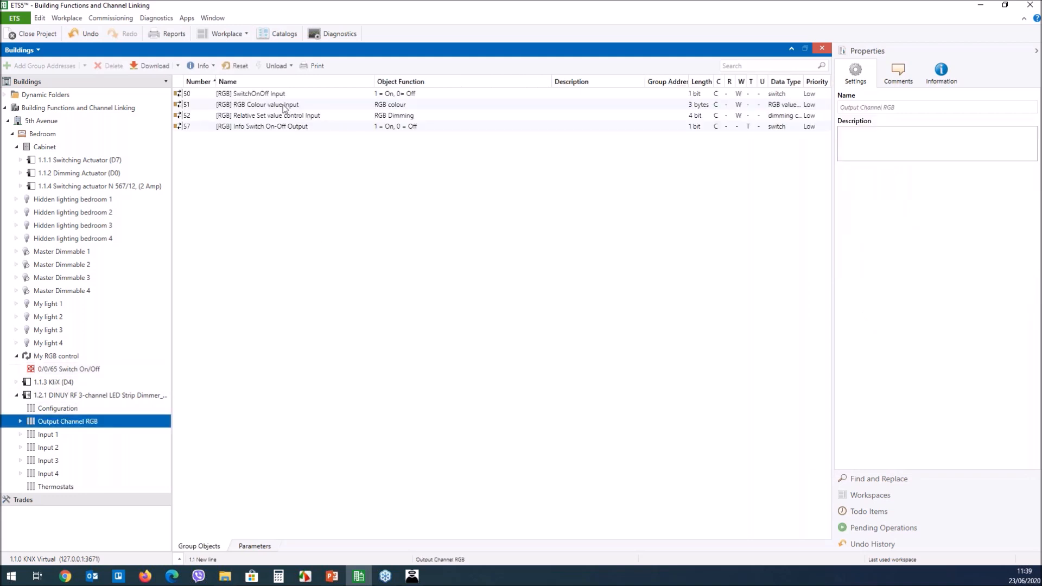
{"action": "left_click", "coordinate": [283, 105]}
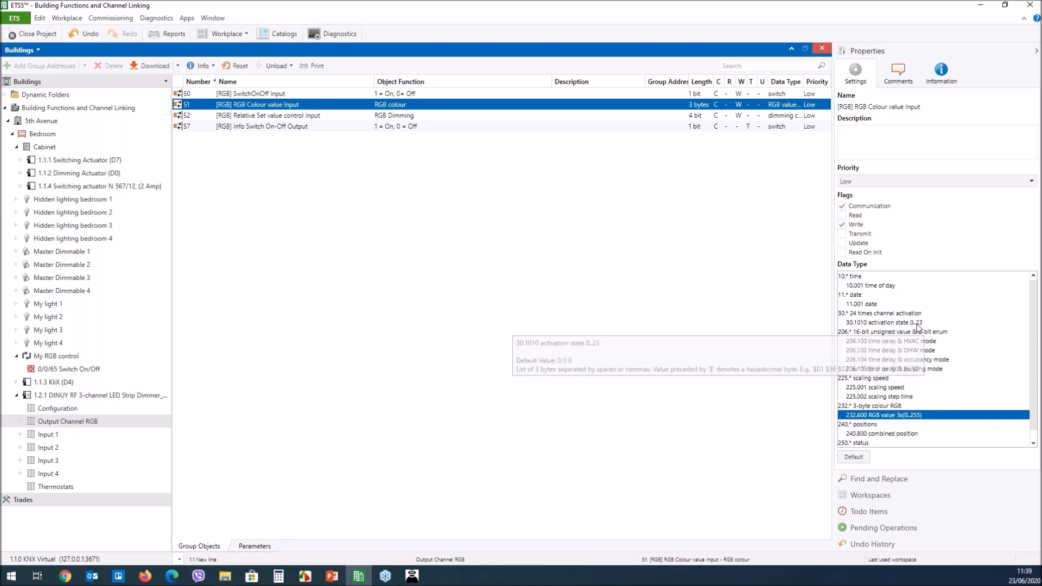
{"action": "left_click", "coordinate": [57, 356]}
{"action": "right_click", "coordinate": [69, 359]}
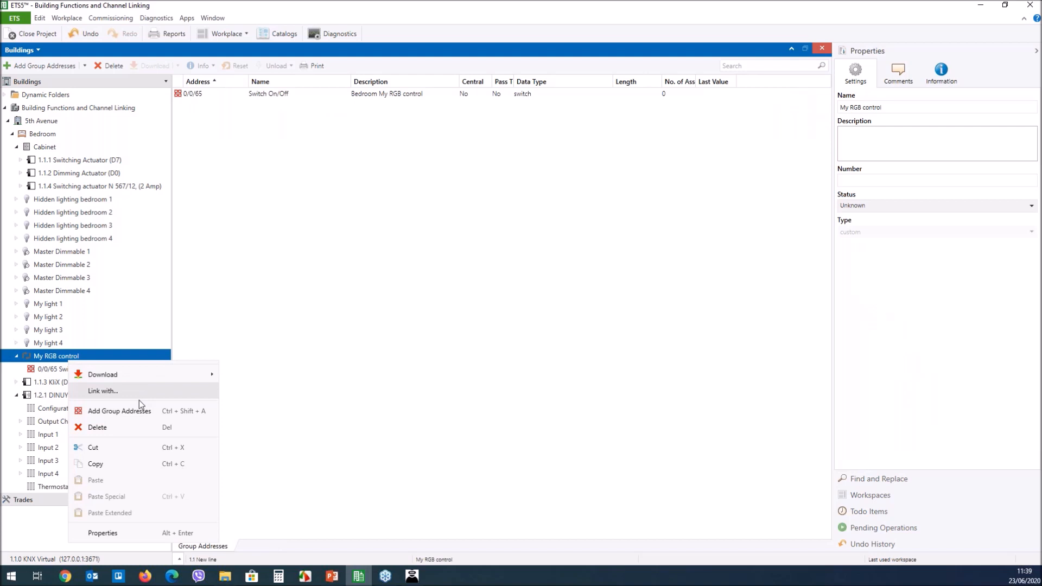
{"action": "left_click", "coordinate": [144, 413]}
{"action": "key", "text": "Caps_Lock"}
{"action": "type", "text": "RGN"}
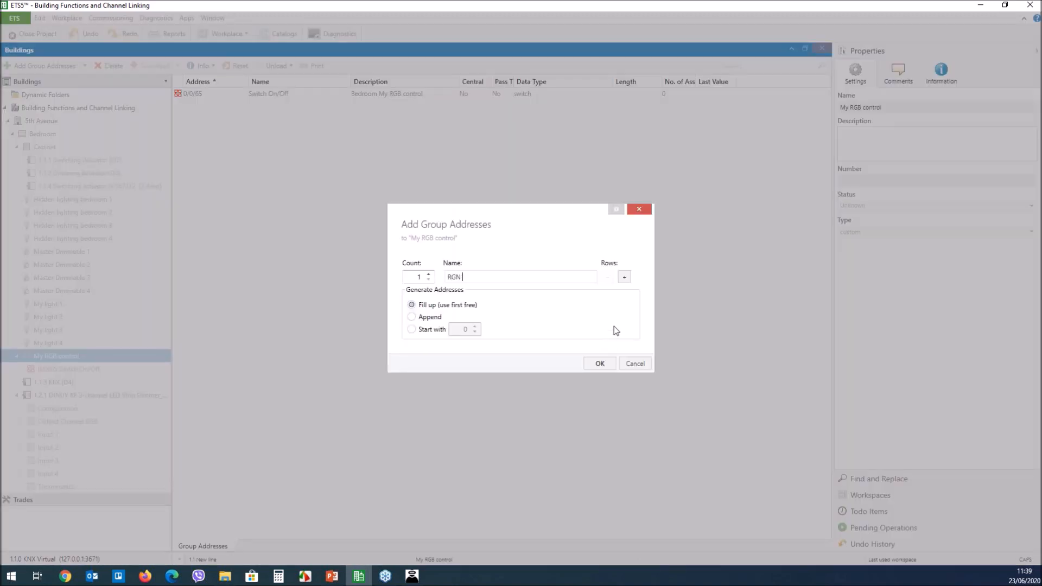
{"action": "key", "text": "BackSpace"}
{"action": "type", "text": "B"}
{"action": "key", "text": "Caps_Lock"}
{"action": "type", "text": "control"}
{"action": "key", "text": "Return"}
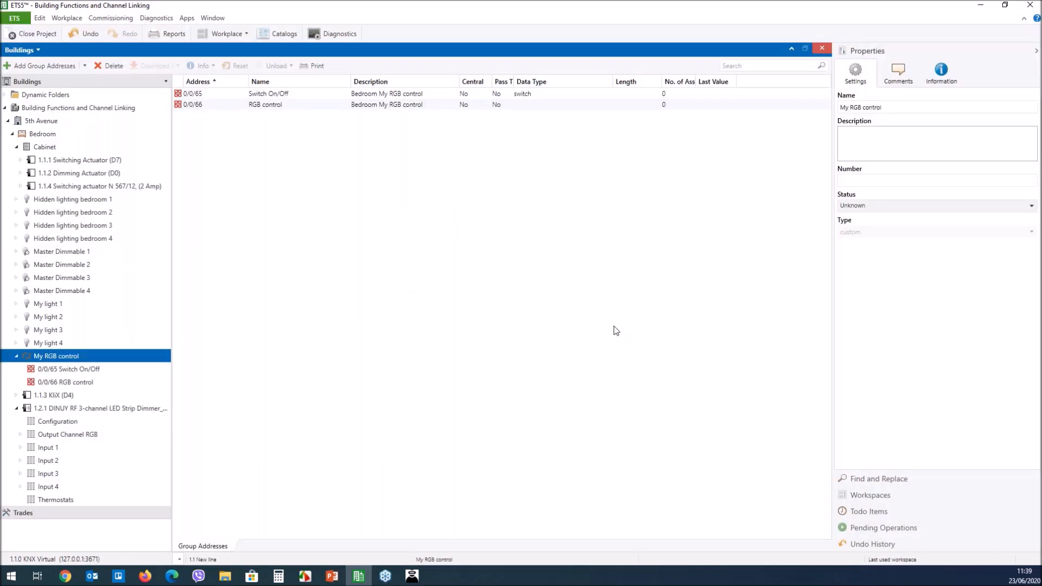
- Set the data type of the RGB control group address to 232.600 RGB value 3x(0..255)
{"action": "left_click", "coordinate": [555, 104]}
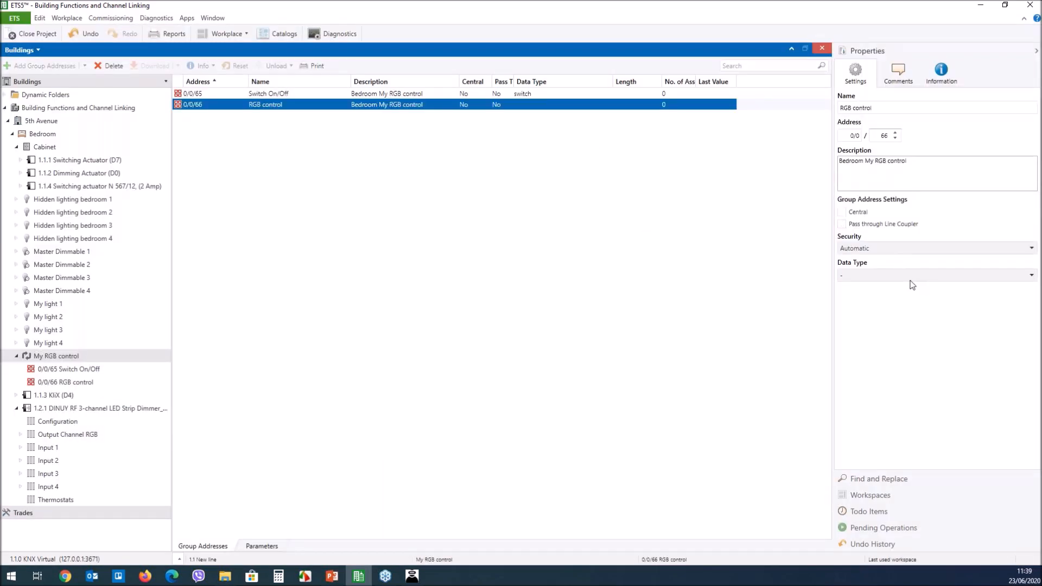
{"action": "left_click", "coordinate": [1032, 275]}
{"action": "left_click_drag", "start_coordinate": [1036, 298], "coordinate": [1022, 445]}
{"action": "scroll", "coordinate": [1021, 445], "scroll_direction": "down", "scroll_amount": 6}
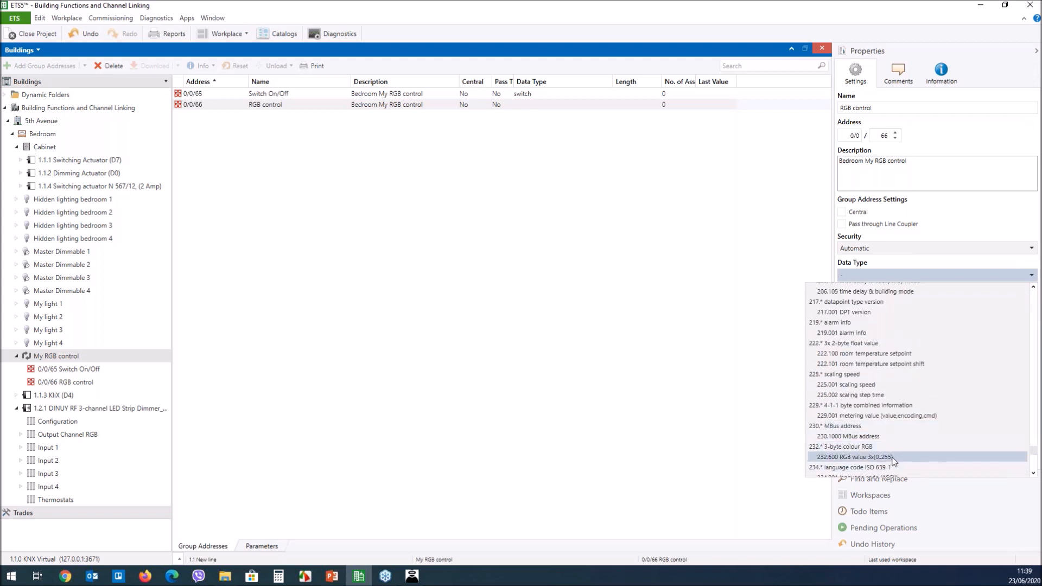
{"action": "left_click", "coordinate": [893, 459]}
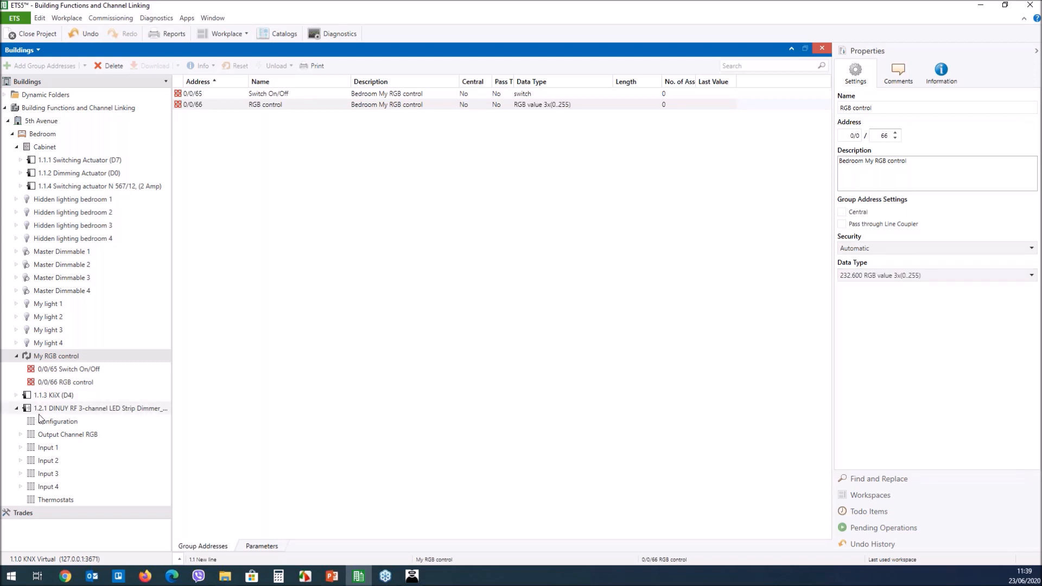
- Check the channel's dimming and info objects and add group addresses "RGB dimming" and "Dimming info on/off" to My RGB control
{"action": "left_click", "coordinate": [87, 439]}
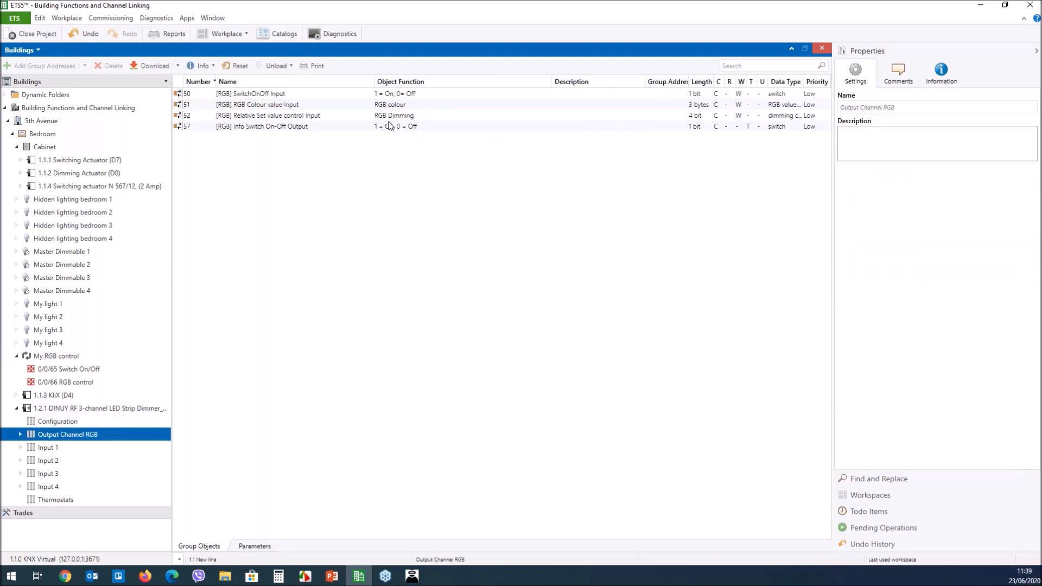
{"action": "left_click", "coordinate": [388, 118]}
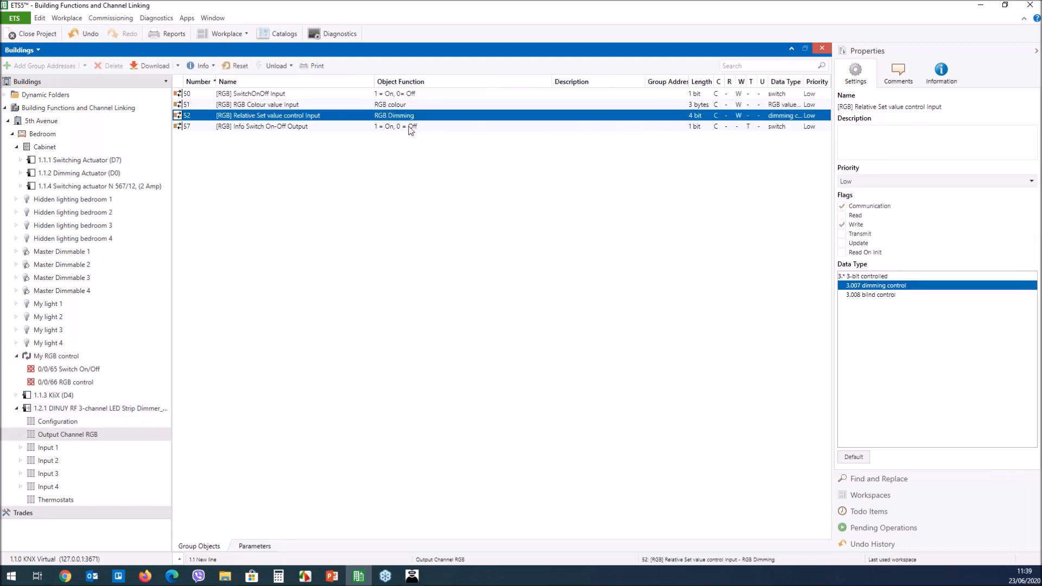
{"action": "left_click", "coordinate": [410, 128]}
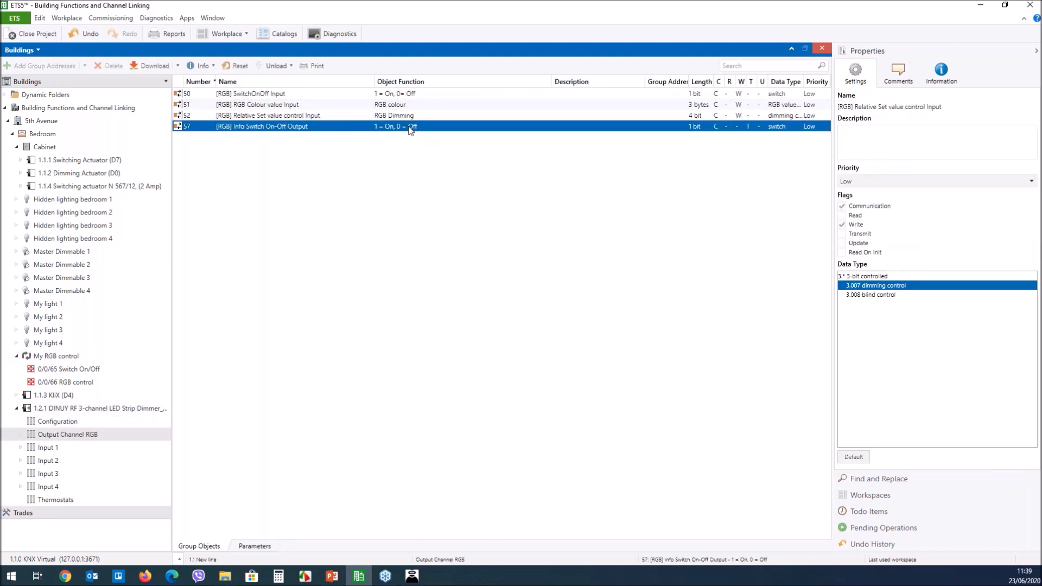
{"action": "right_click", "coordinate": [72, 360]}
{"action": "left_click", "coordinate": [150, 405]}
{"action": "key", "text": "Caps_Lock"}
{"action": "type", "text": "GB dimming"}
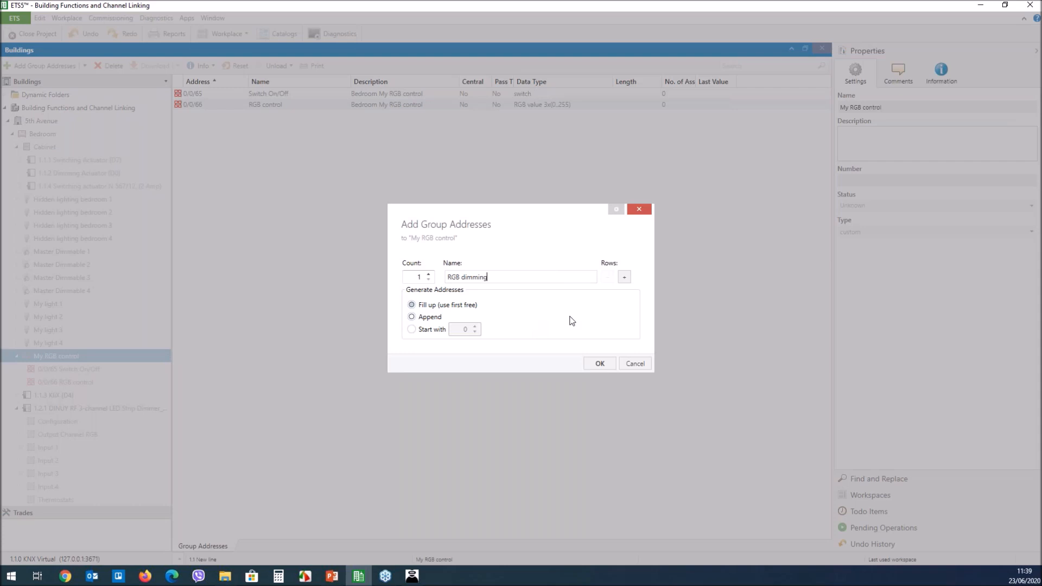
{"action": "left_click", "coordinate": [625, 276]}
{"action": "type", "text": "Di"}
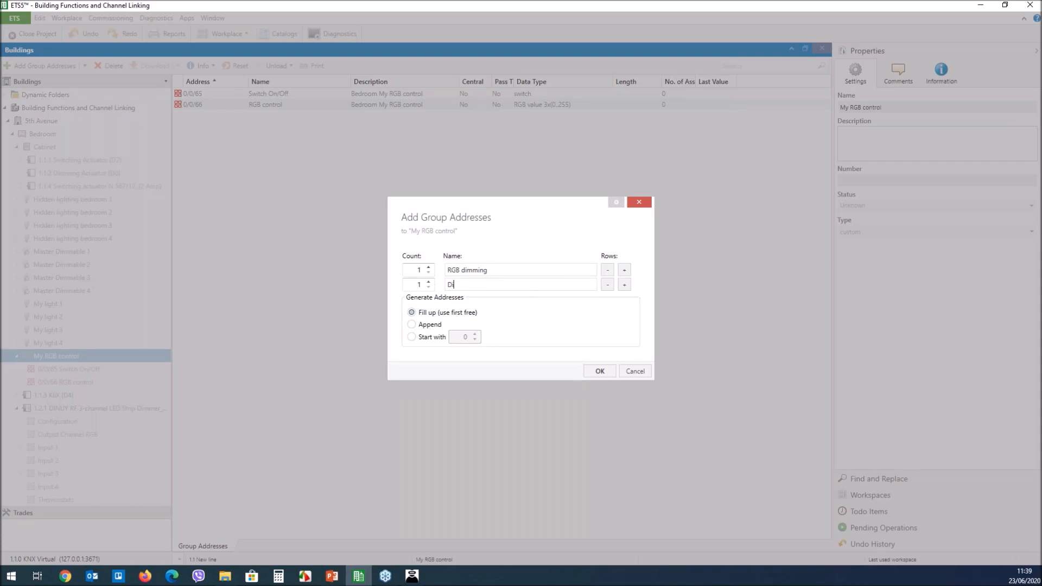
{"action": "type", "text": "mming info/ om"}
{"action": "key", "text": "BackSpace"}
{"action": "key", "text": "BackSpace"}
{"action": "type", "text": "n/off"}
{"action": "left_click", "coordinate": [599, 371]}
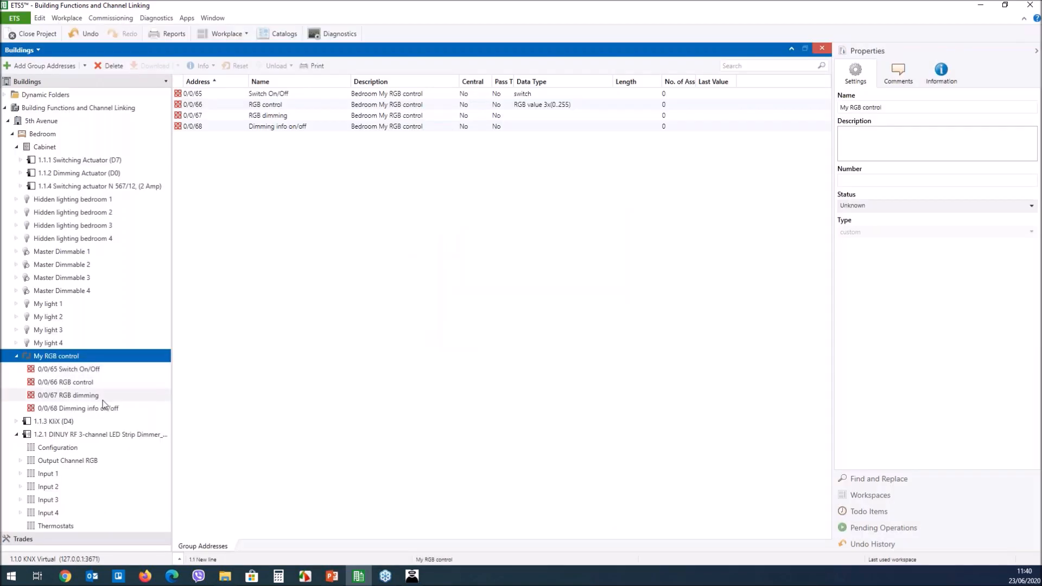
- Set the data type of the RGB dimming group address to 3.007 dimming control
{"action": "left_click", "coordinate": [87, 395]}
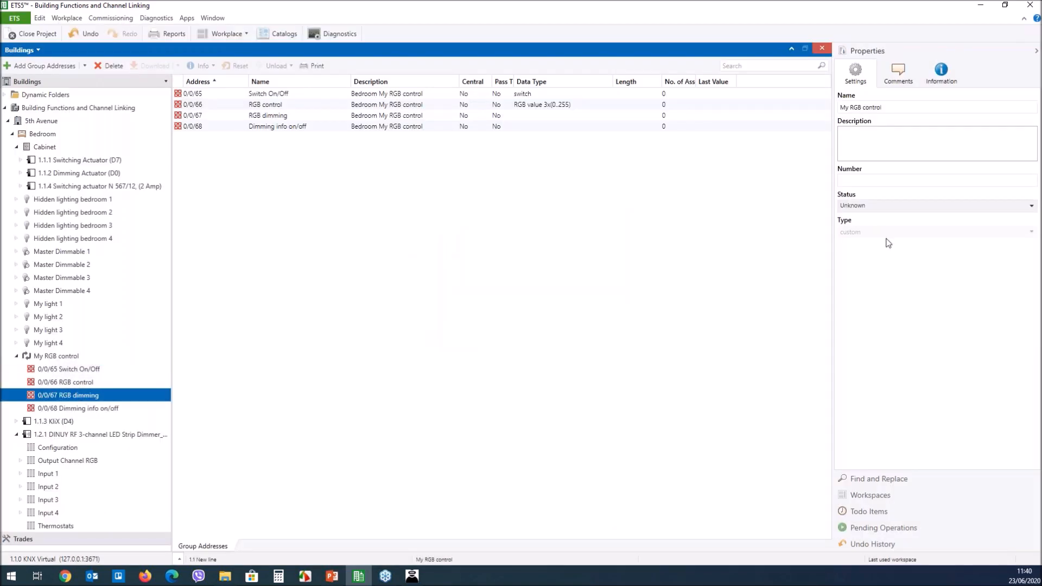
{"action": "left_click", "coordinate": [890, 275]}
{"action": "scroll", "coordinate": [872, 361], "scroll_direction": "down", "scroll_amount": 3}
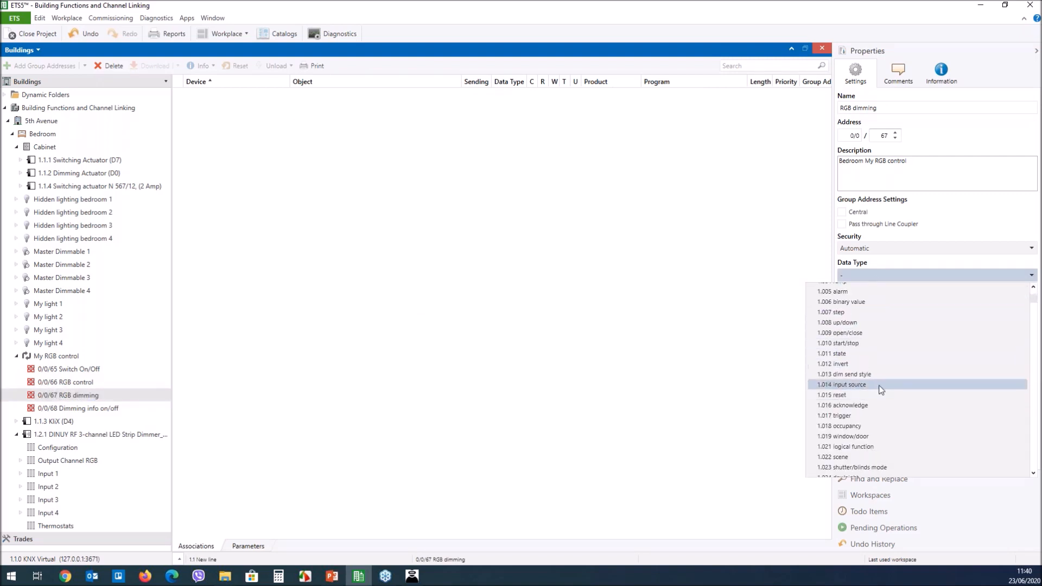
{"action": "scroll", "coordinate": [882, 384], "scroll_direction": "down", "scroll_amount": 5}
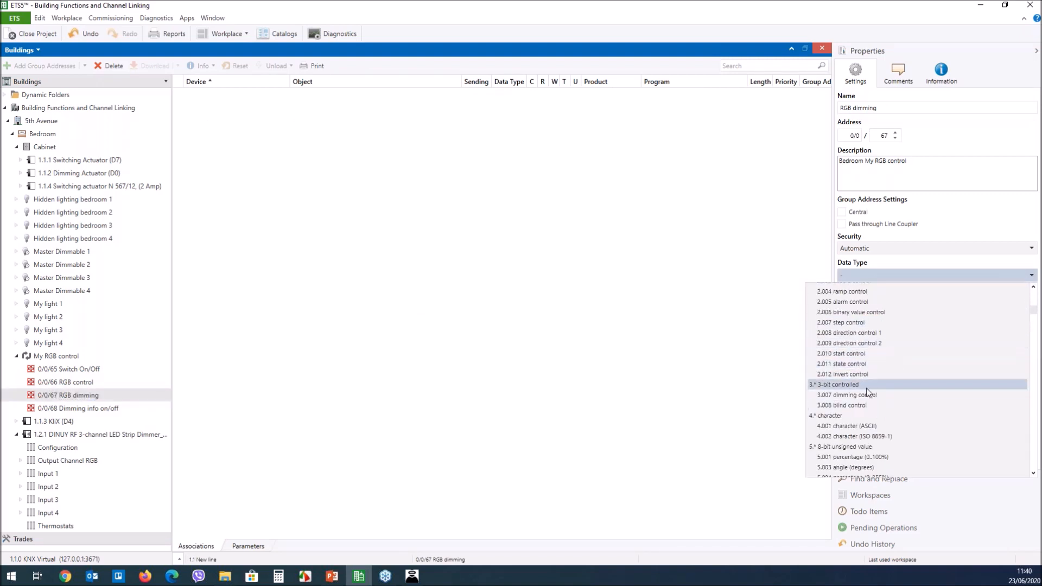
{"action": "left_click", "coordinate": [897, 395]}
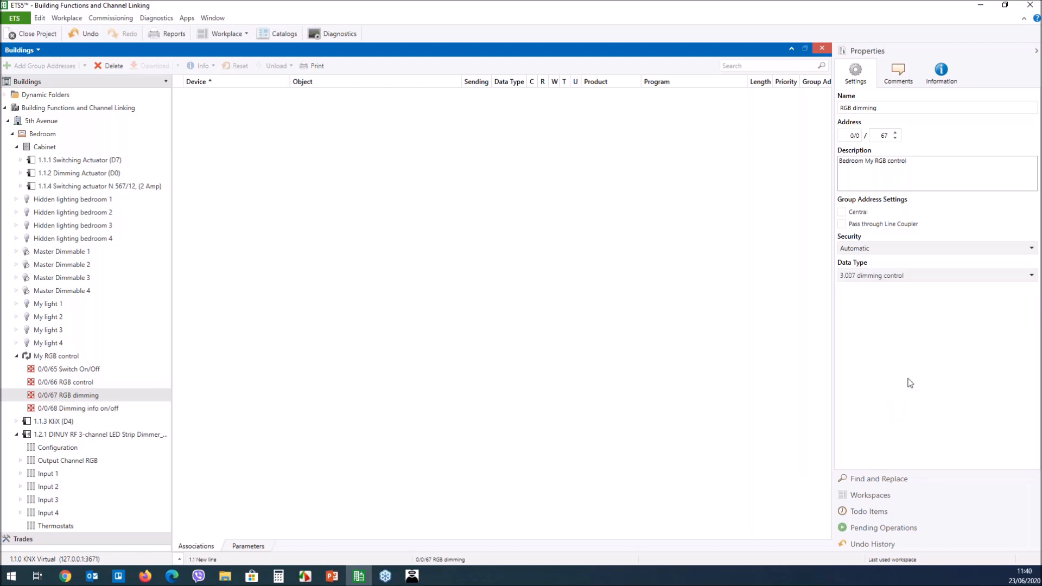
- Set the data type of the Dimming info on/off group address to 1.001 switch
{"action": "left_click", "coordinate": [93, 409]}
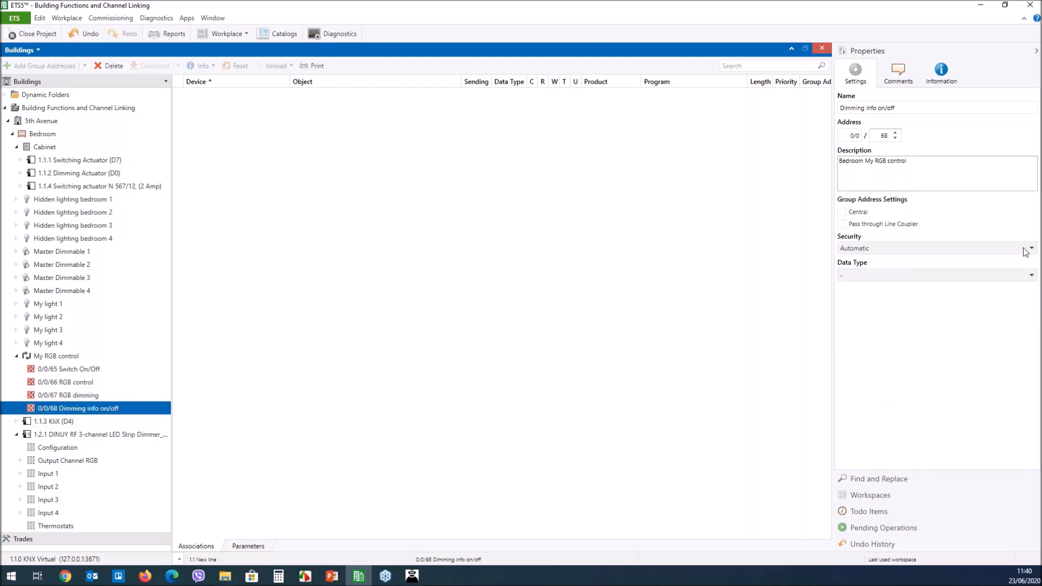
{"action": "left_click", "coordinate": [886, 277]}
{"action": "left_click", "coordinate": [866, 311]}
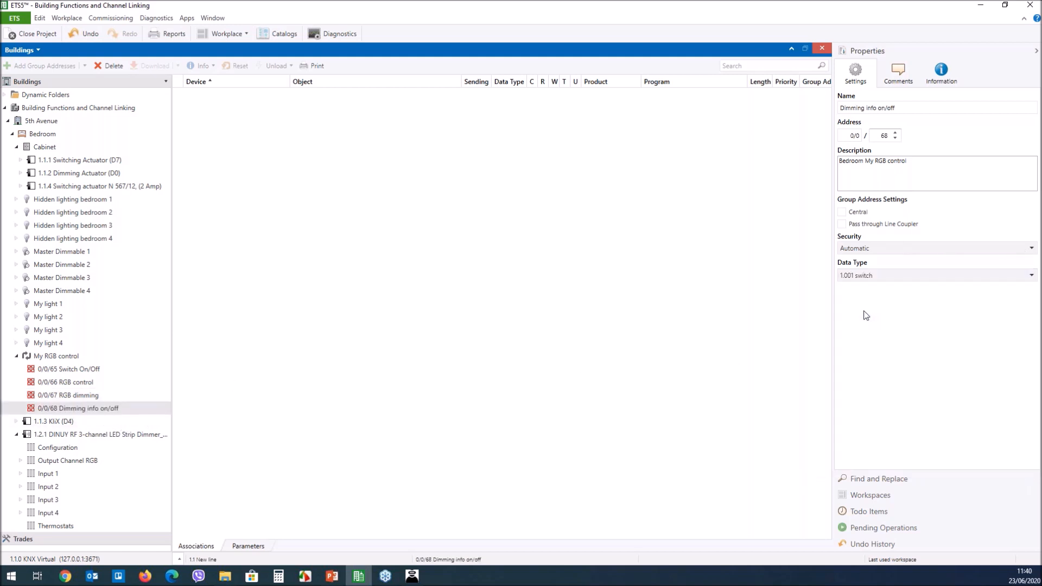
- Link My RGB control with the DINUY dimmer's Output Channel RGB and assign object 50 SwitchOnOff Input to Switch On/Off
{"action": "left_click", "coordinate": [70, 357]}
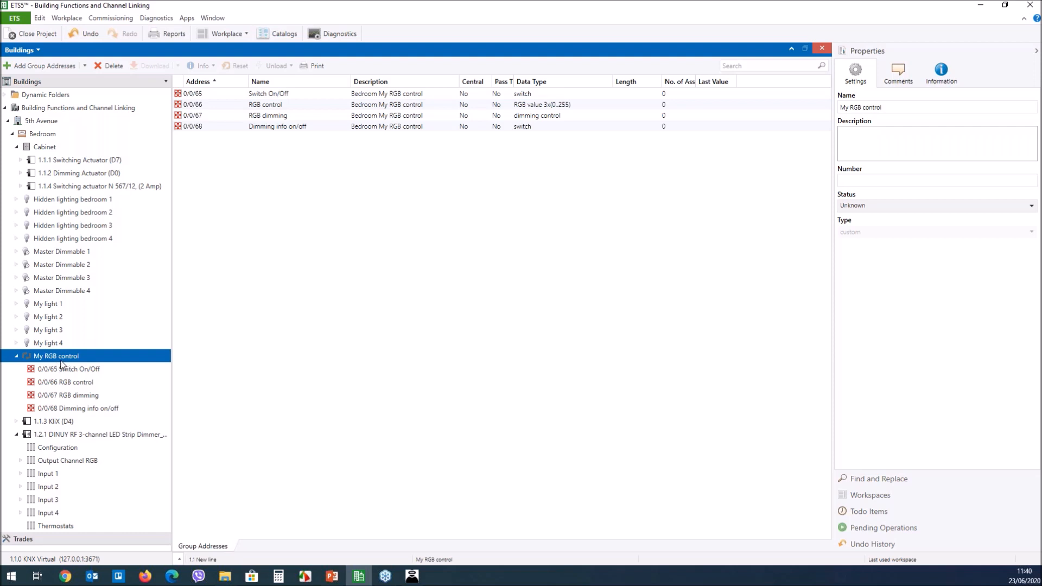
{"action": "left_click_drag", "start_coordinate": [36, 354], "coordinate": [83, 462]}
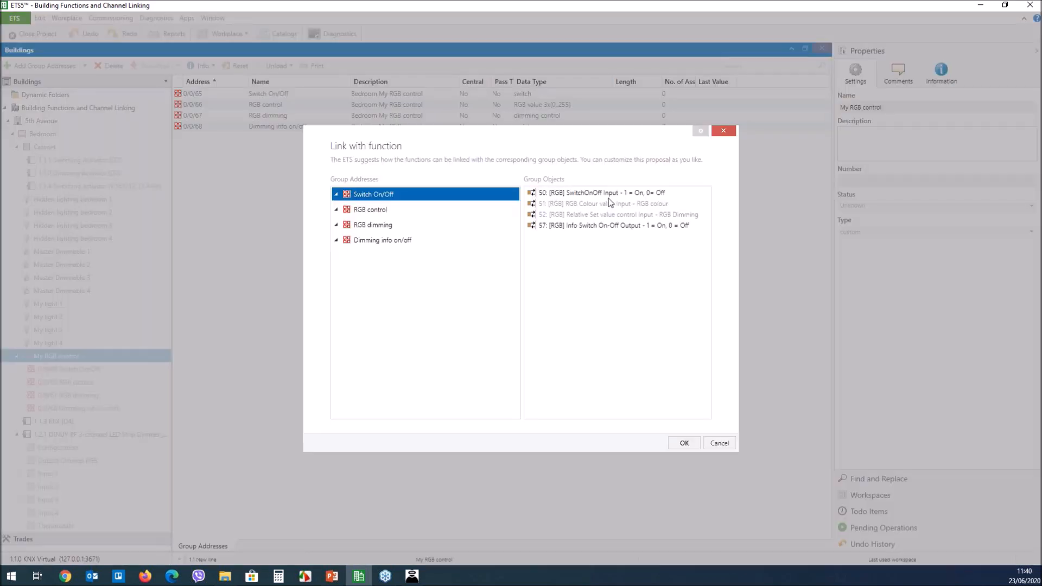
{"action": "double_click", "coordinate": [617, 192]}
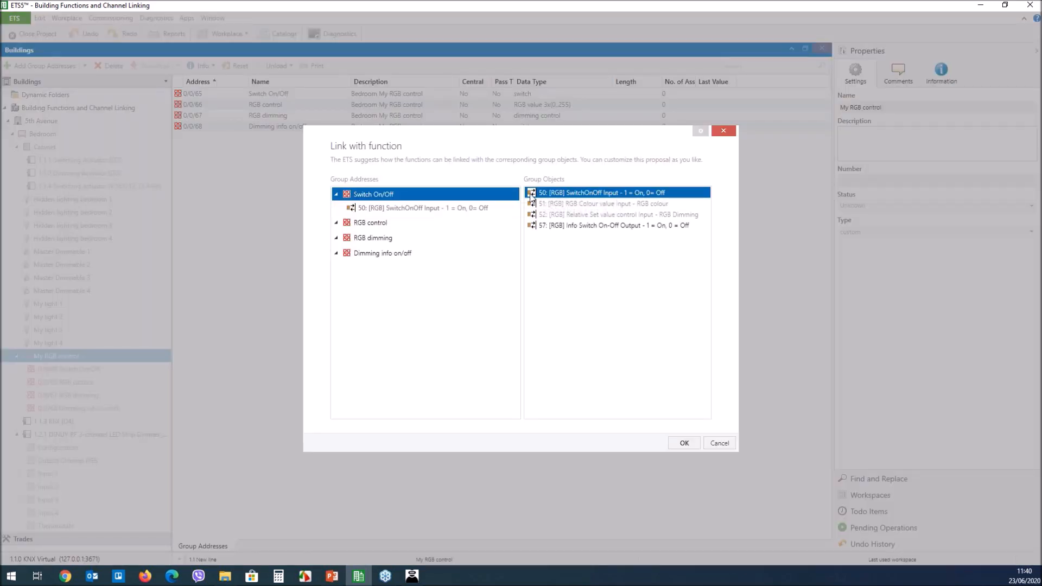
{"action": "left_click", "coordinate": [336, 195]}
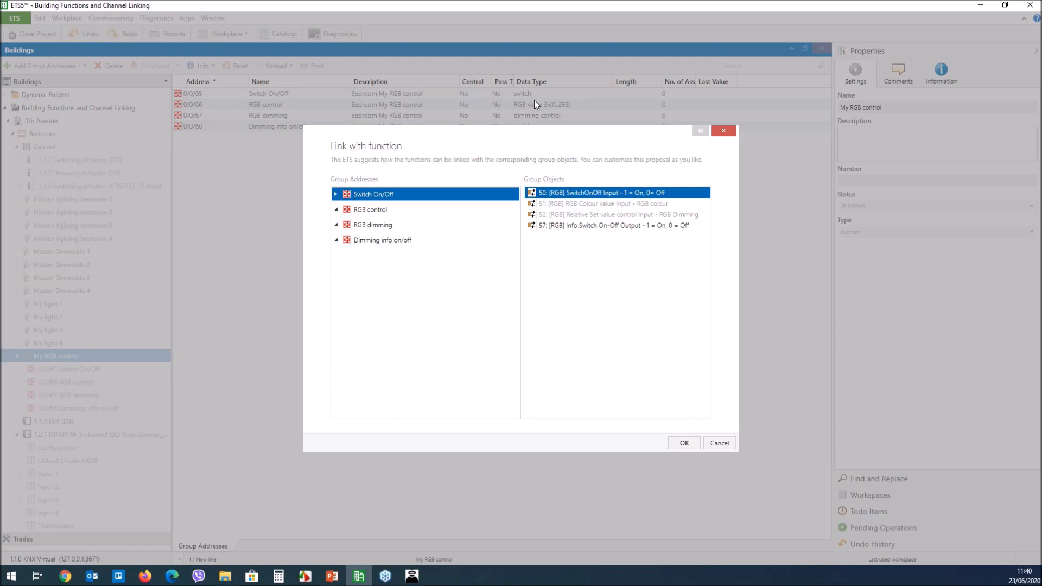
{"action": "left_click", "coordinate": [643, 226], "text": "ctrl"}
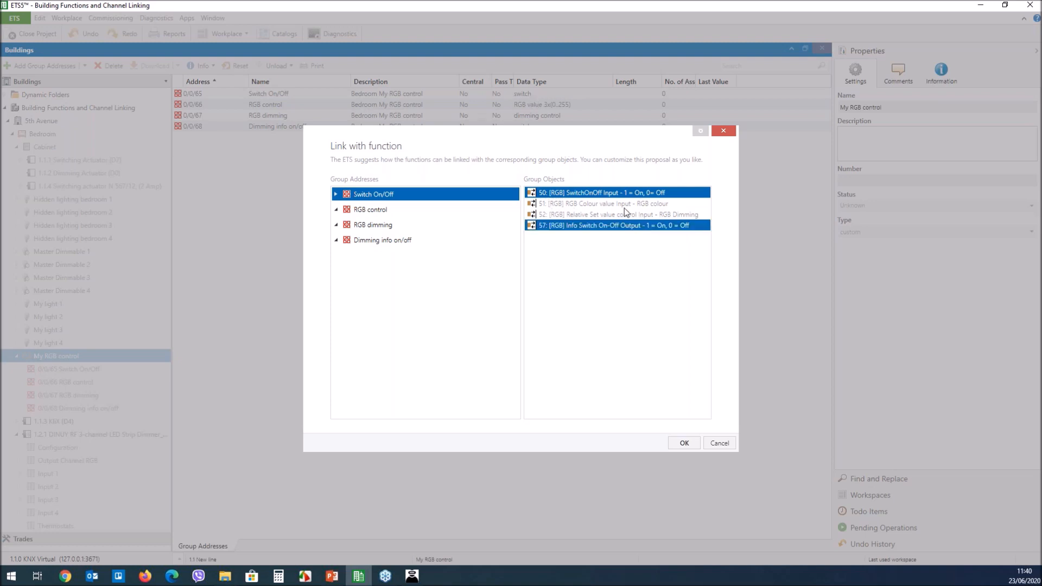
{"action": "left_click", "coordinate": [634, 194], "text": "ctrl"}
{"action": "left_click", "coordinate": [634, 227], "text": "ctrl"}
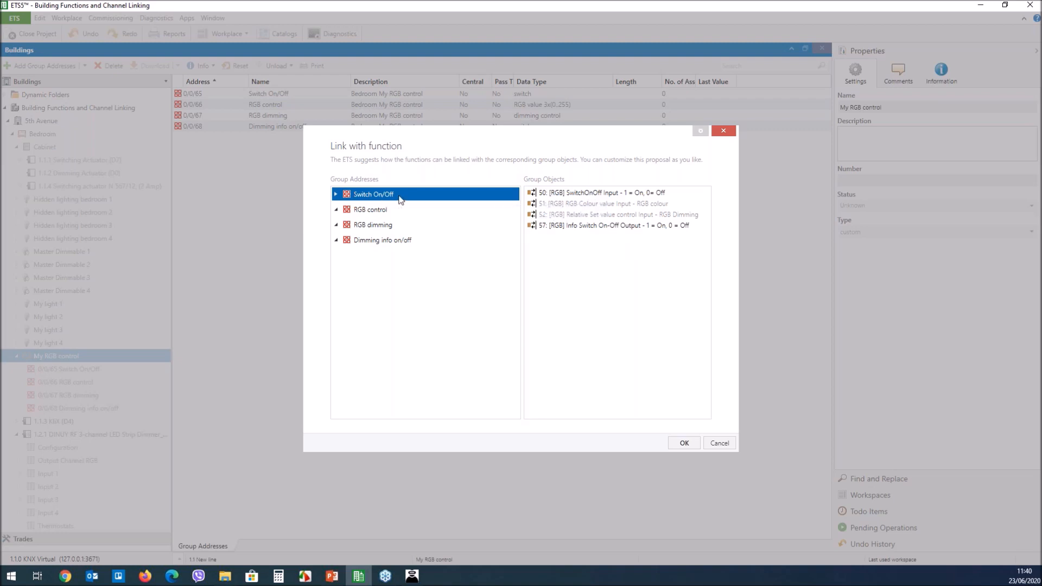
{"action": "left_click", "coordinate": [629, 196]}
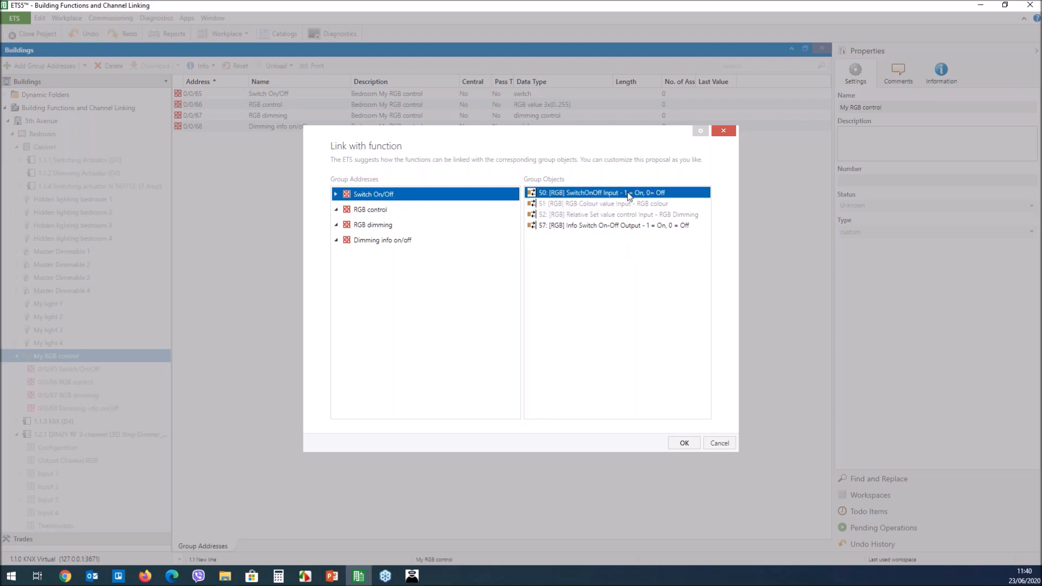
- Assign group object 51 RGB Colour value Input to the RGB control group address and expand Switch On/Off
{"action": "left_click", "coordinate": [376, 212]}
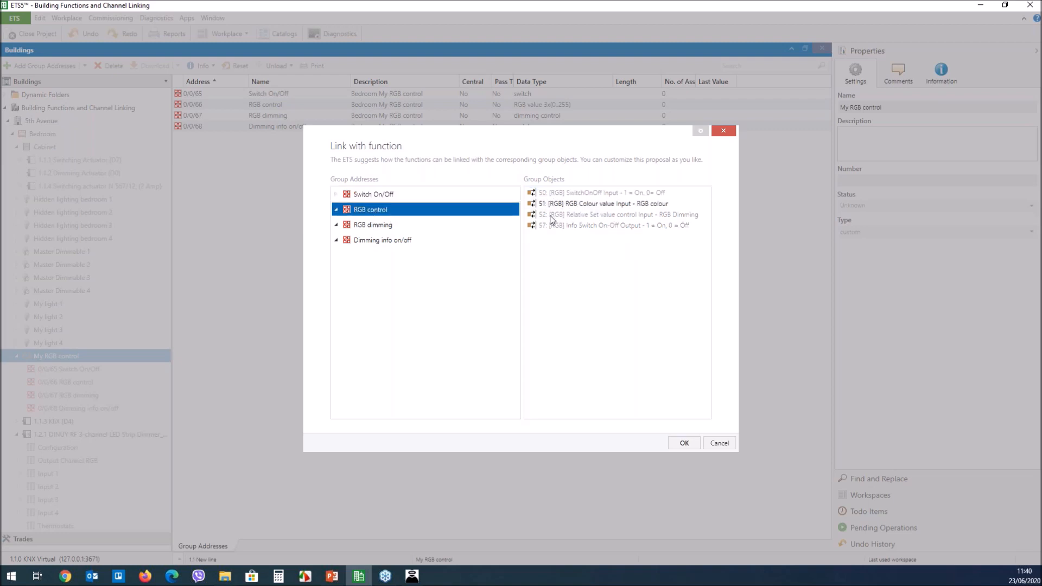
{"action": "left_click", "coordinate": [648, 204]}
{"action": "left_click", "coordinate": [387, 240]}
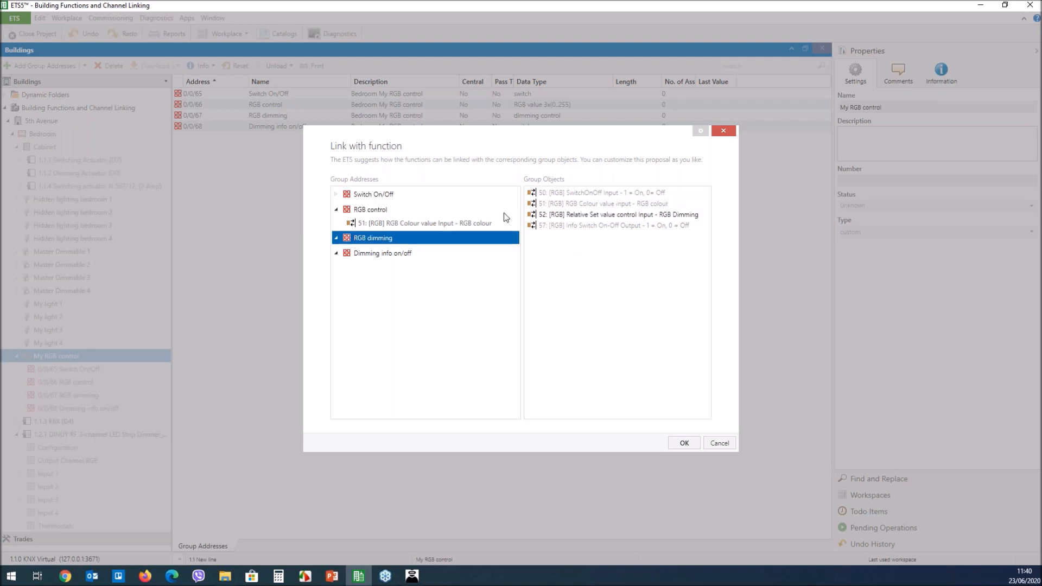
{"action": "left_click", "coordinate": [336, 194]}
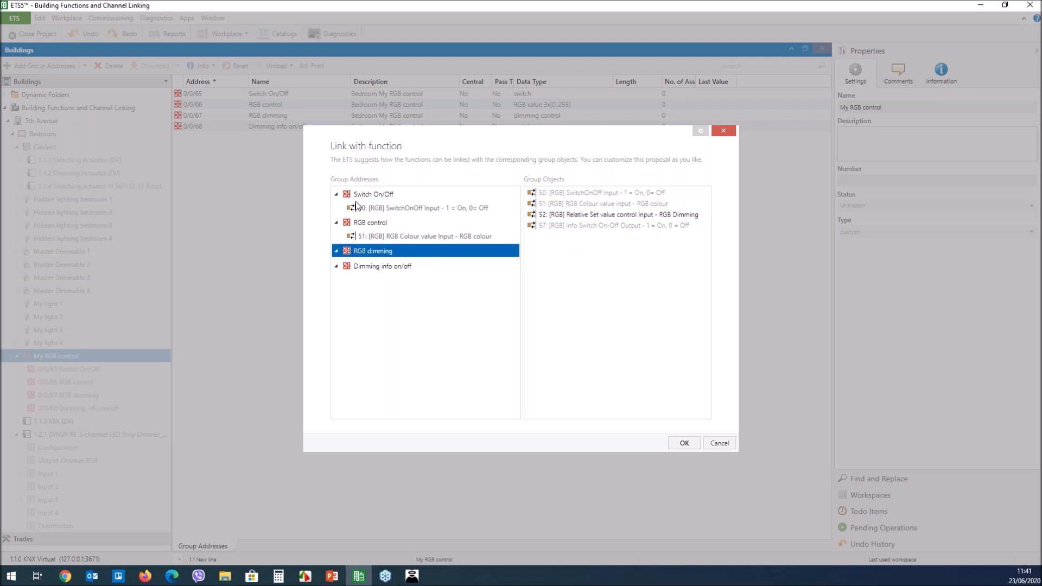
- Assign object 52 Relative Set value control Input to RGB dimming and object 57 Info Switch On-Off Output to Dimming info on/off, and accept the linking
{"action": "left_click", "coordinate": [630, 216]}
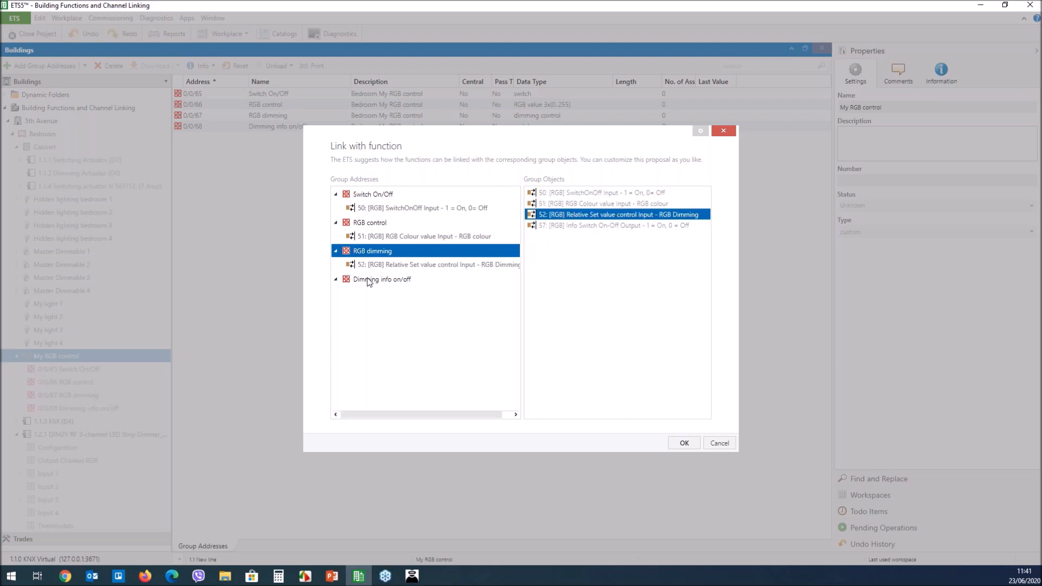
{"action": "left_click", "coordinate": [368, 280]}
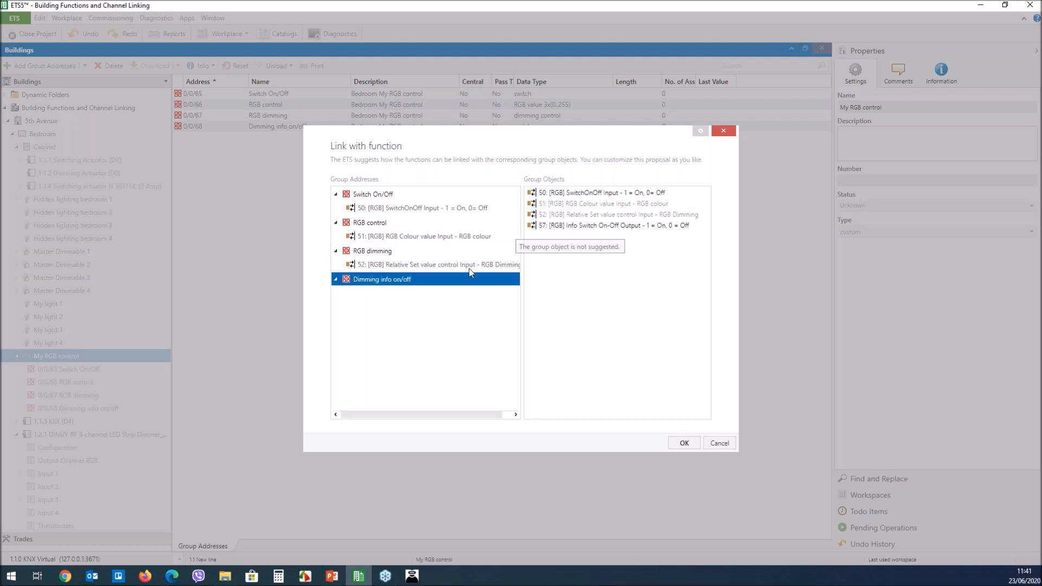
{"action": "left_click", "coordinate": [599, 226]}
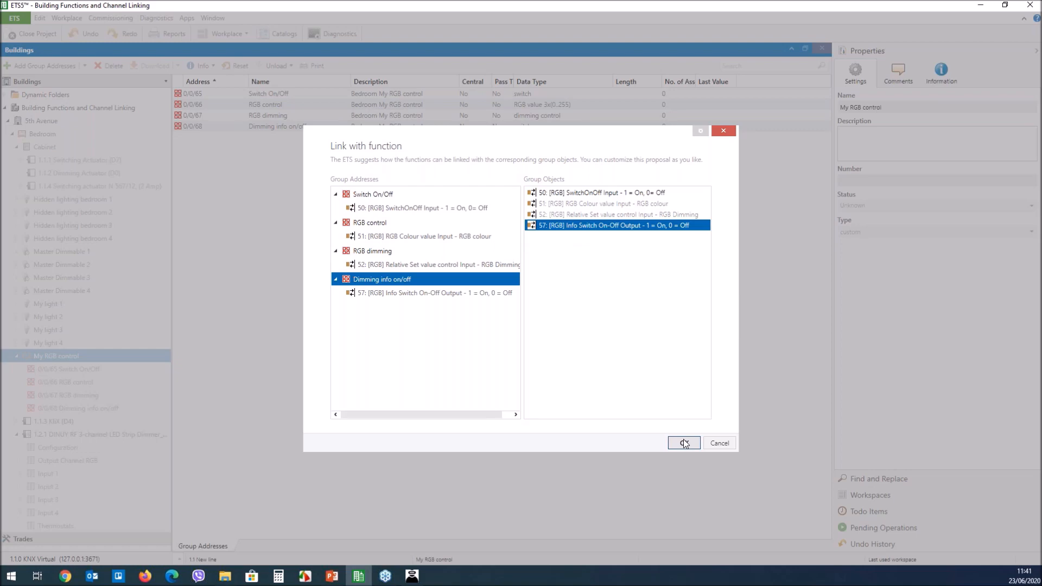
{"action": "left_click", "coordinate": [684, 444]}
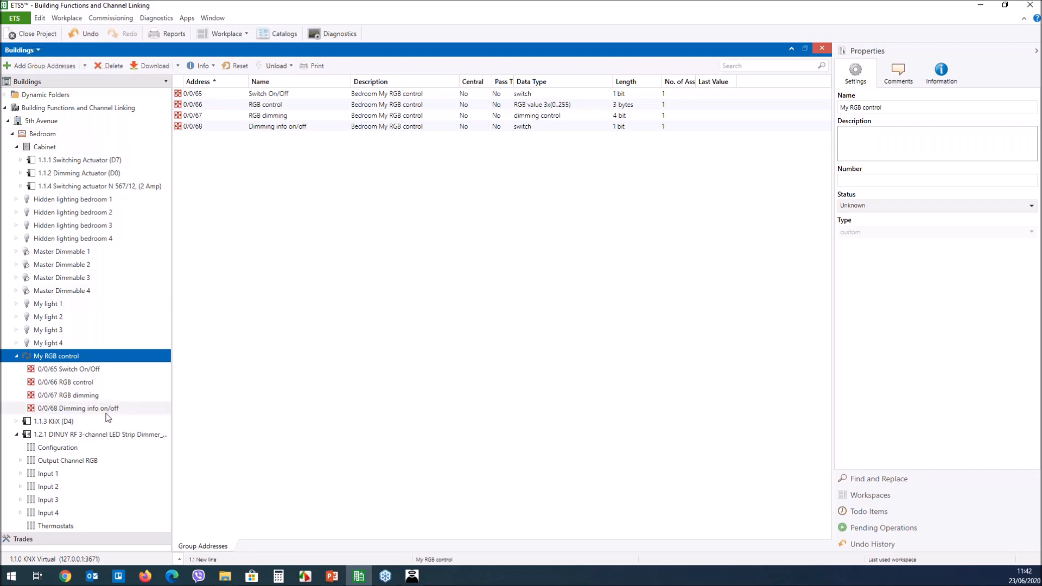
- Close the project and start sending Building Functions and Channel Linking to ETS Inside
{"action": "left_click", "coordinate": [17, 356]}
{"action": "left_click", "coordinate": [16, 382]}
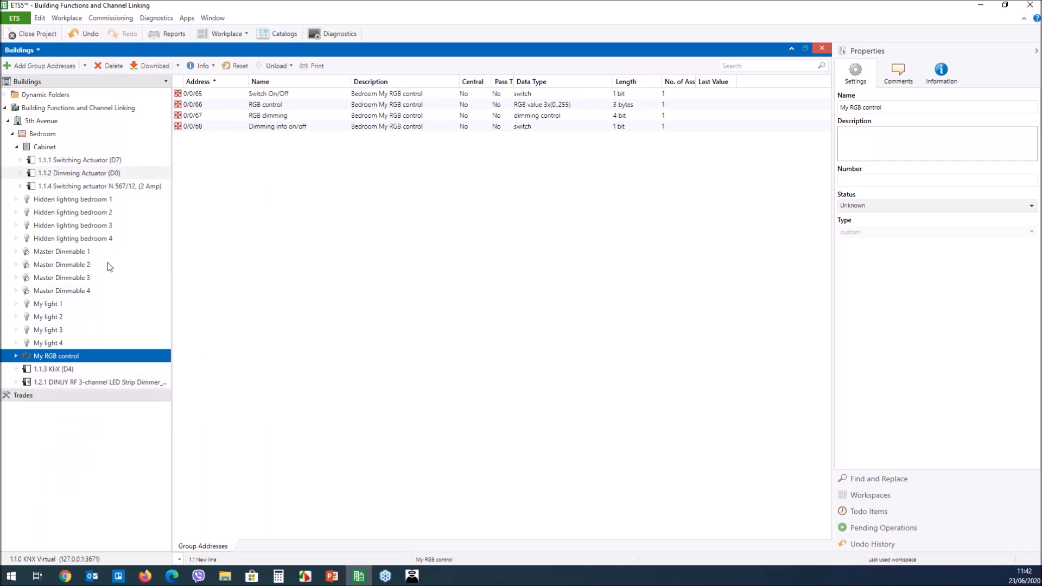
{"action": "left_click", "coordinate": [33, 34]}
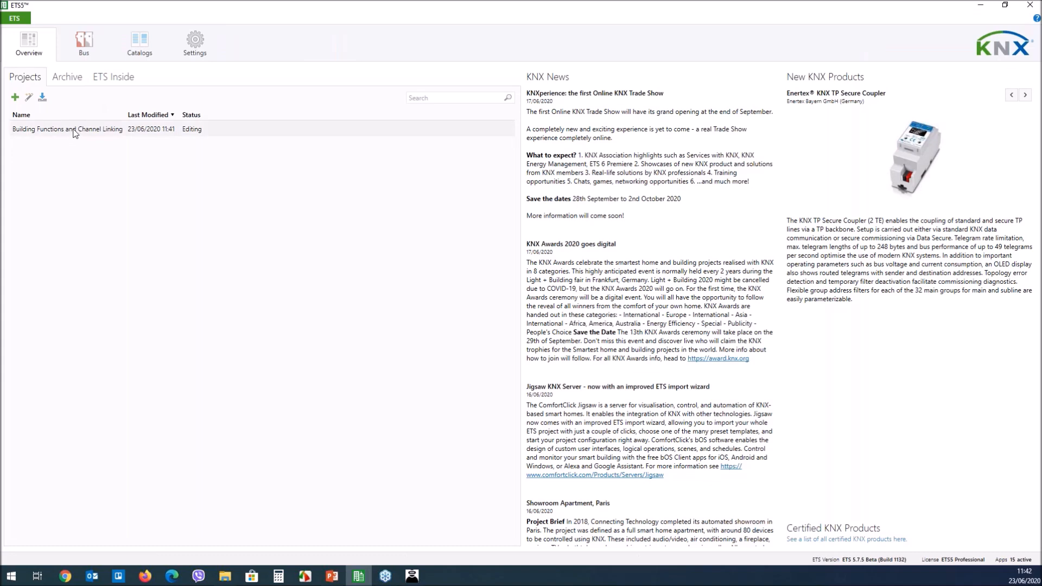
{"action": "left_click", "coordinate": [74, 131]}
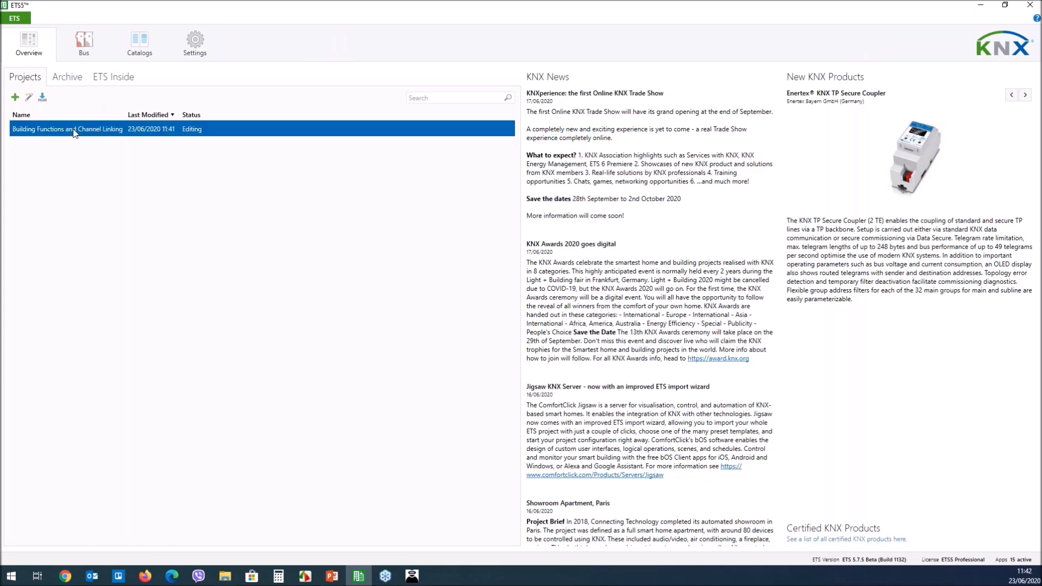
{"action": "right_click", "coordinate": [74, 131]}
{"action": "mouse_move", "coordinate": [152, 227]}
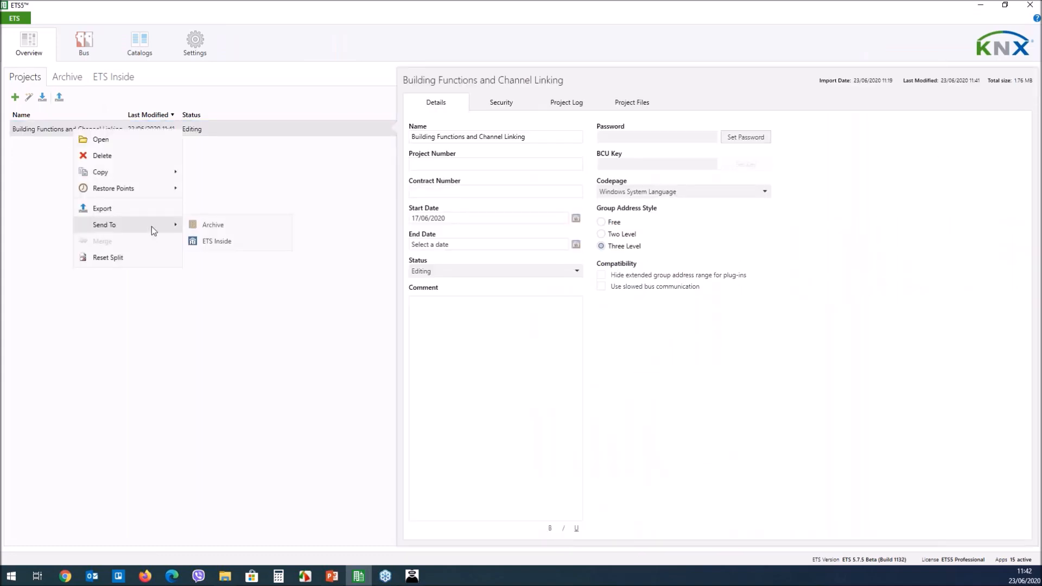
{"action": "left_click", "coordinate": [235, 243]}
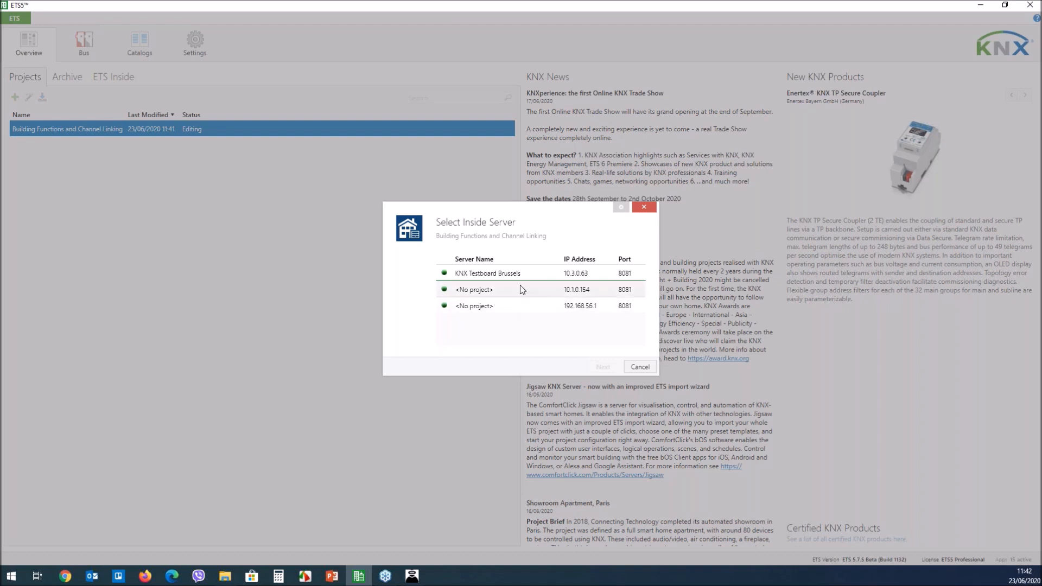
- Choose the empty Inside server at 192.168.1.6 and log in as Admin with the account password to transfer the project
{"action": "left_click", "coordinate": [520, 285]}
{"action": "left_click", "coordinate": [529, 306]}
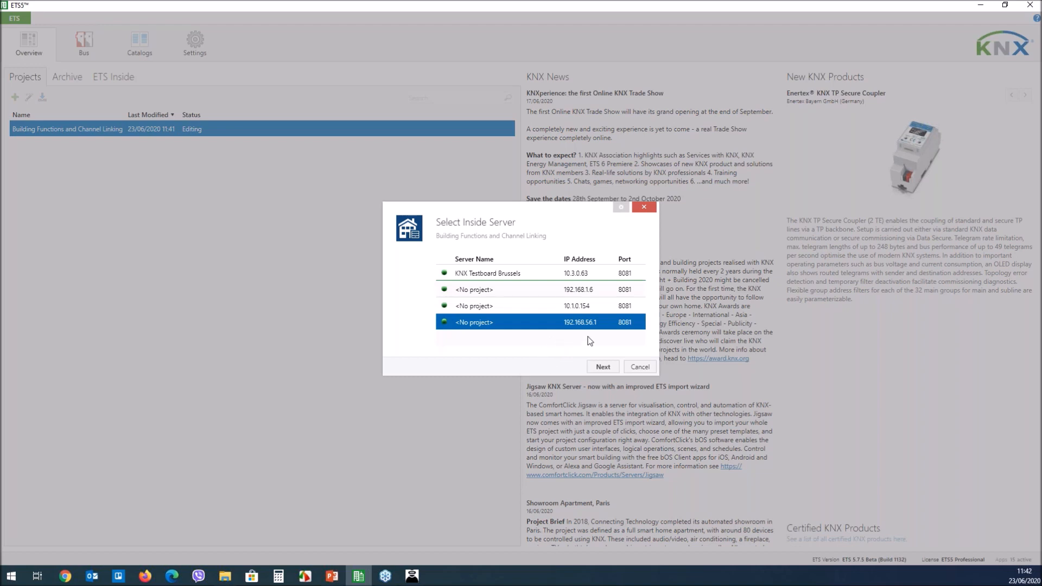
{"action": "left_click", "coordinate": [565, 293]}
{"action": "left_click", "coordinate": [603, 367]}
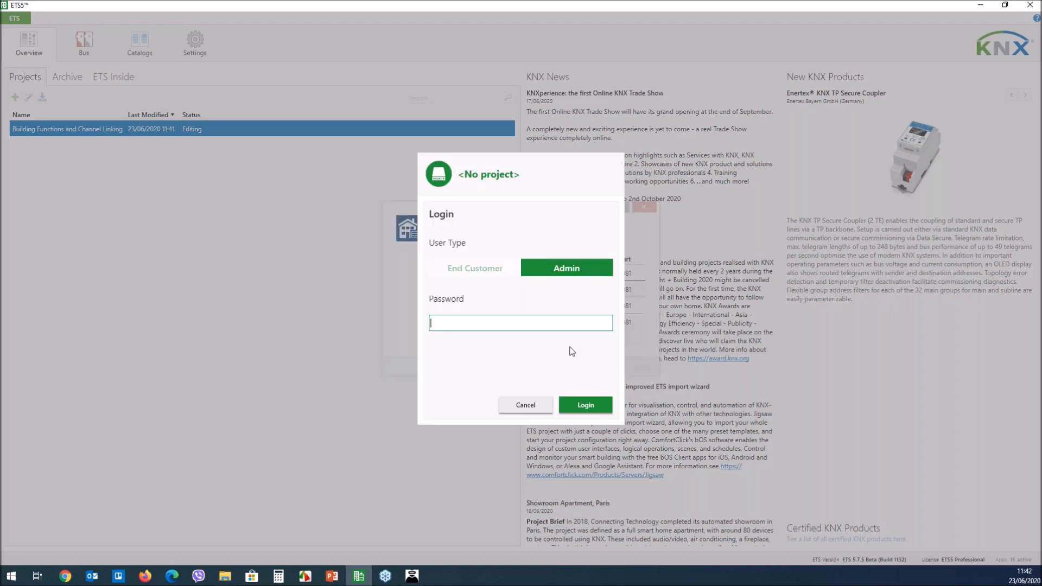
{"action": "type", "text": "•"}
{"action": "left_click", "coordinate": [591, 408]}
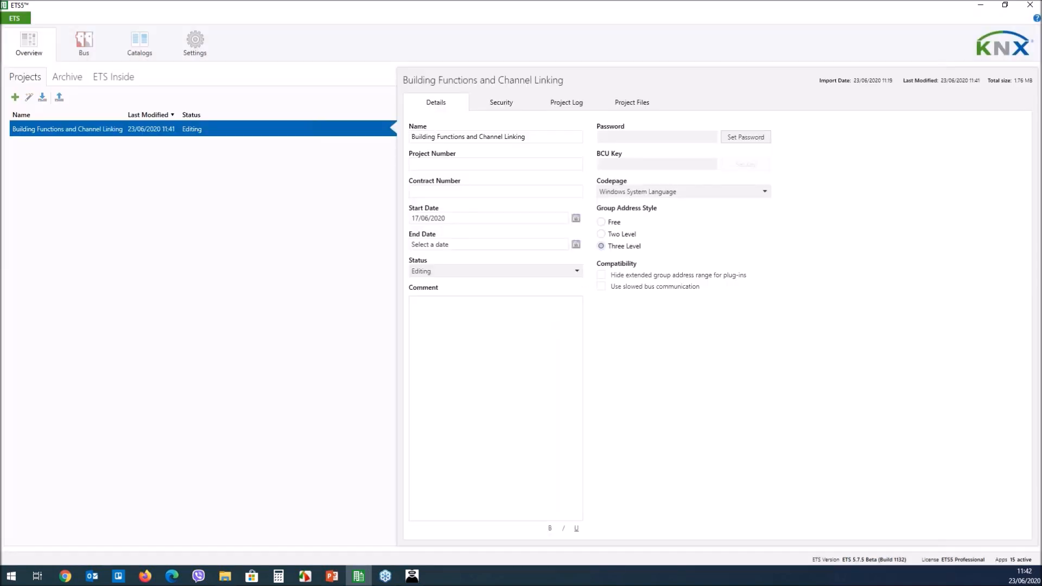
- Switch to ETS Inside, connect to the Building Functions and Channel Linking server and log in as Admin with the account password
{"action": "left_click", "coordinate": [11, 575]}
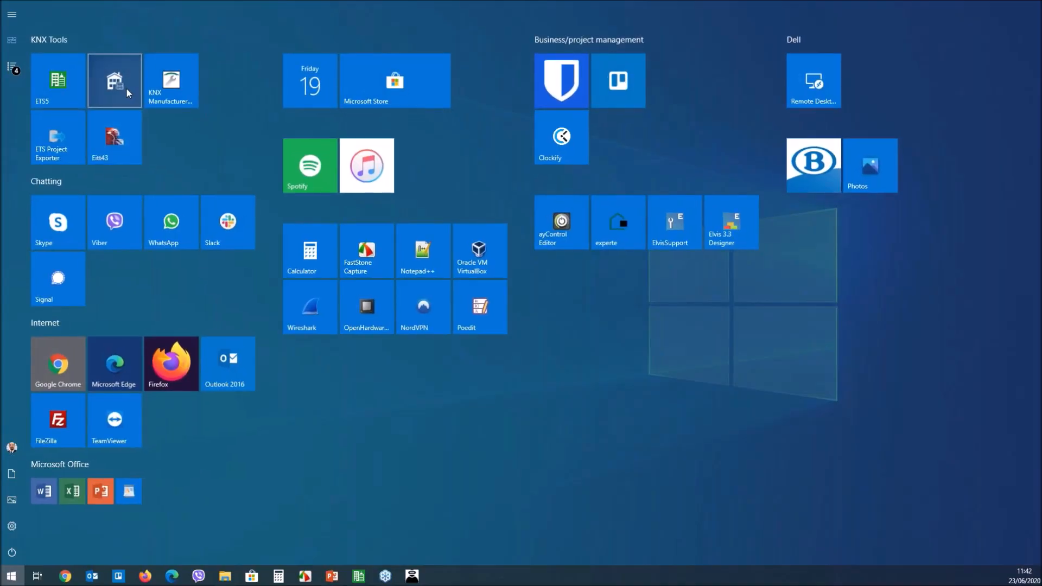
{"action": "left_click", "coordinate": [126, 88]}
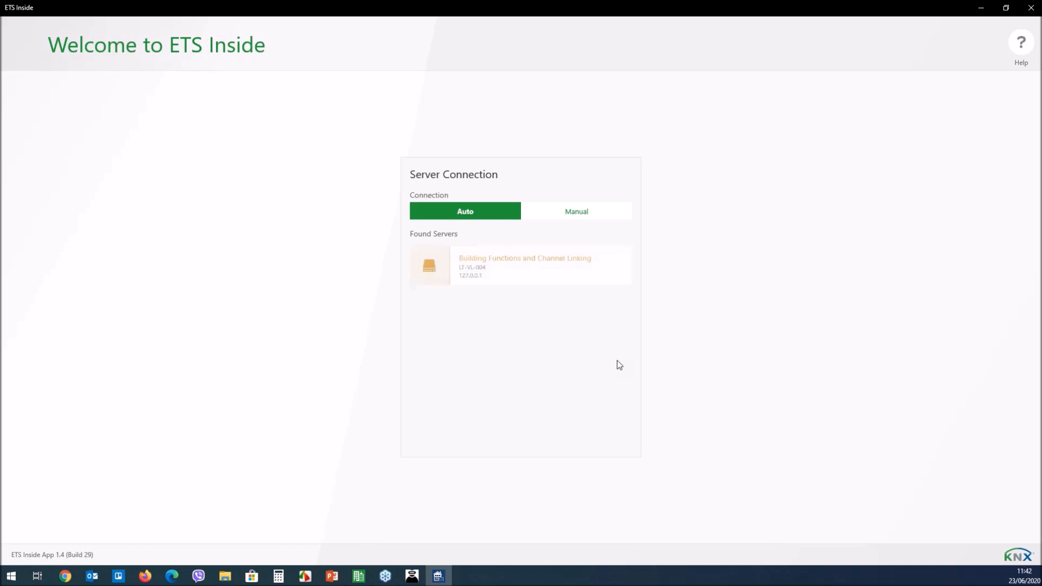
{"action": "left_click", "coordinate": [497, 262]}
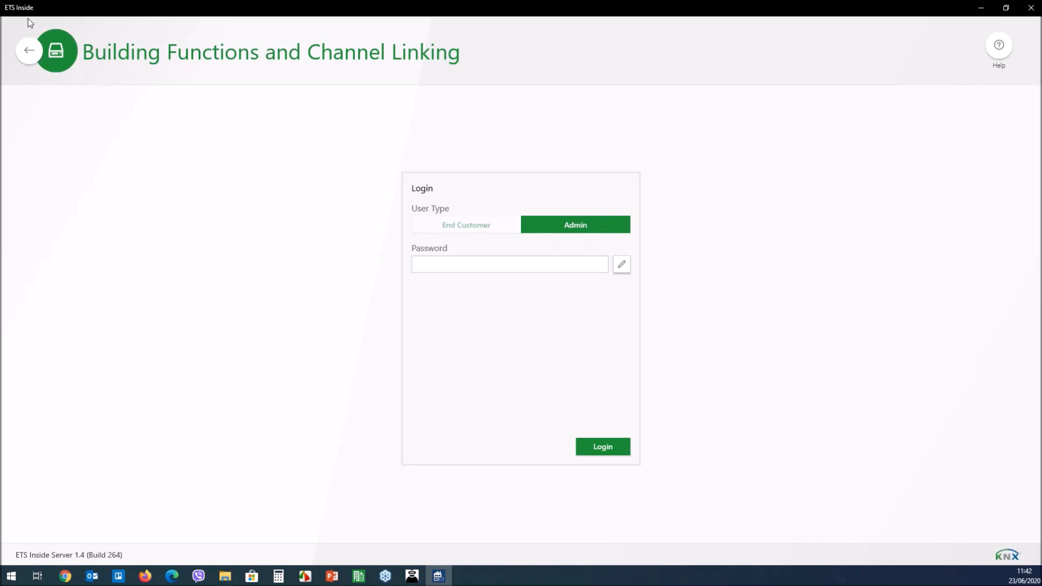
{"action": "left_click", "coordinate": [505, 266]}
{"action": "type", "text": "1"}
{"action": "left_click", "coordinate": [617, 446]}
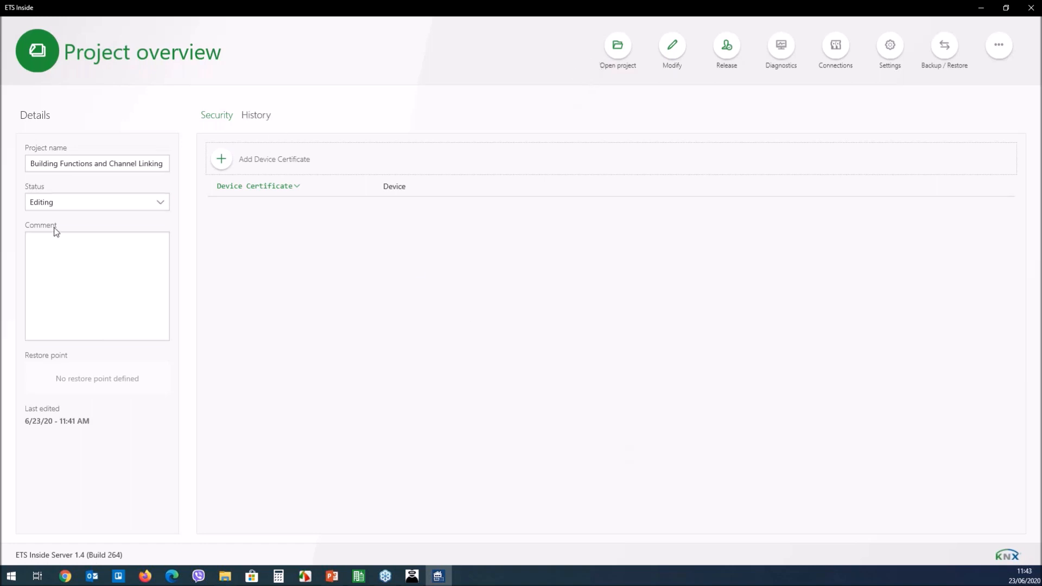
- Open the transferred project and view the devices of 5th Avenue's Bedroom and Cabinet
{"action": "left_click", "coordinate": [622, 43]}
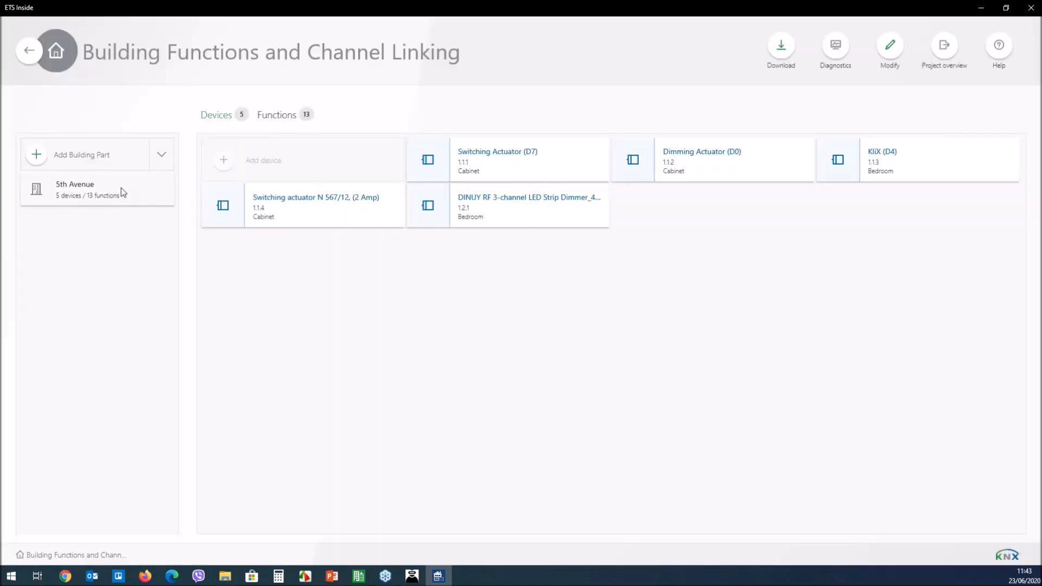
{"action": "left_click", "coordinate": [103, 201]}
{"action": "left_click", "coordinate": [103, 201]}
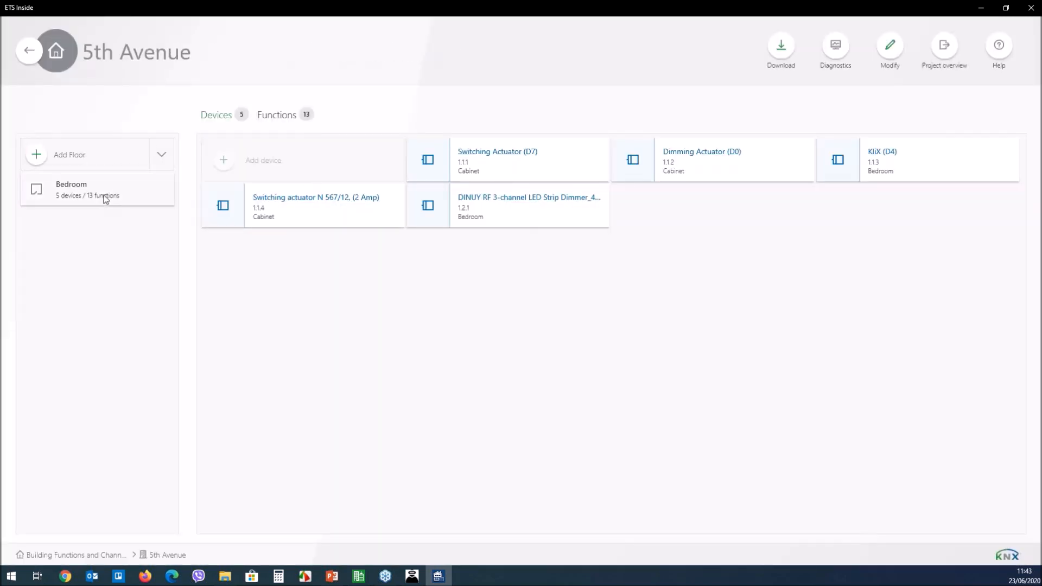
{"action": "left_click", "coordinate": [103, 196]}
{"action": "left_click", "coordinate": [116, 264]}
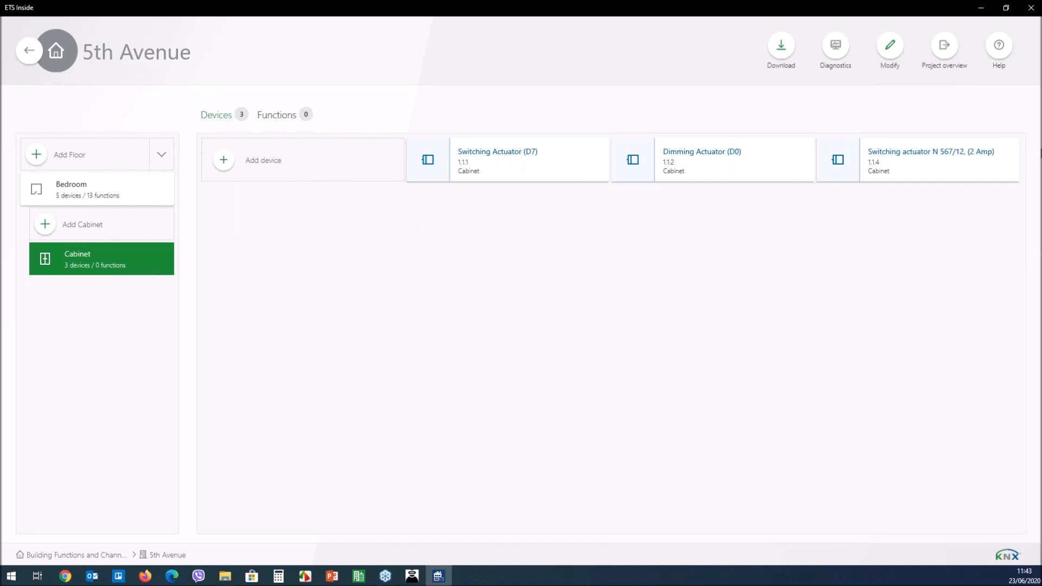
{"action": "left_click", "coordinate": [116, 202]}
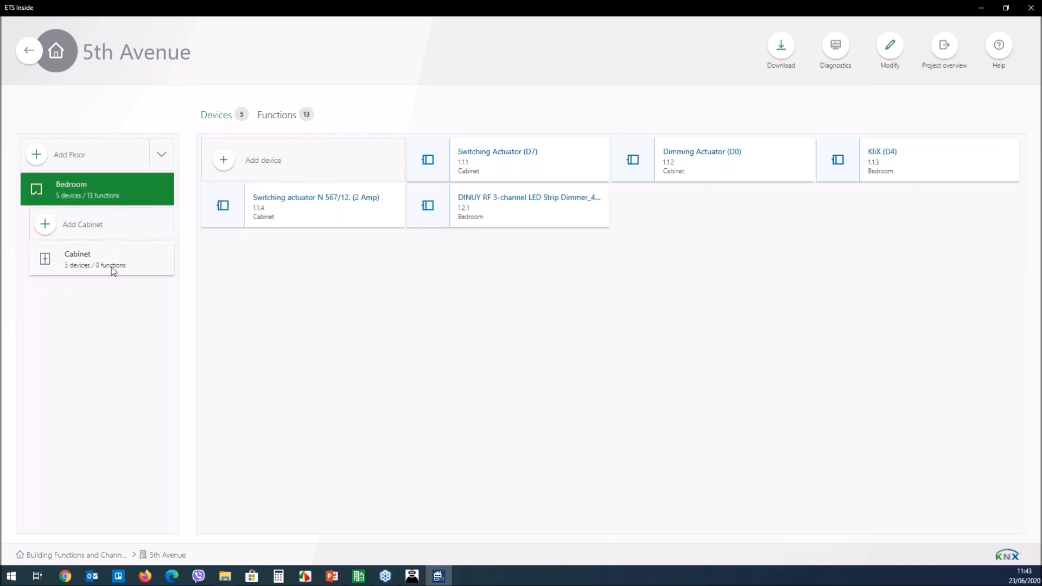
- Open My RGB control from the Bedroom functions and examine the objects linked to its RGB control group
{"action": "left_click", "coordinate": [286, 120]}
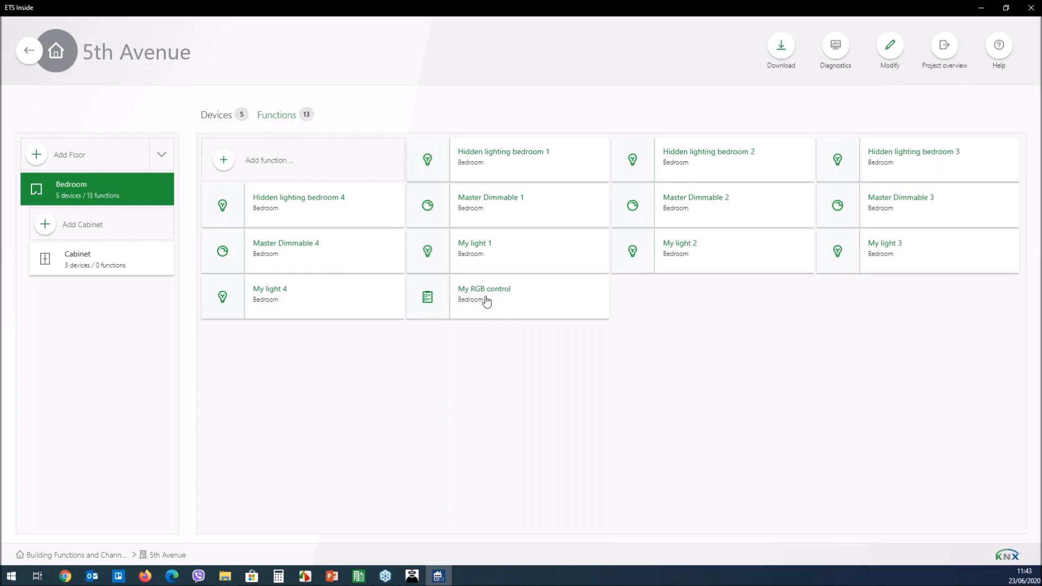
{"action": "left_click", "coordinate": [505, 298]}
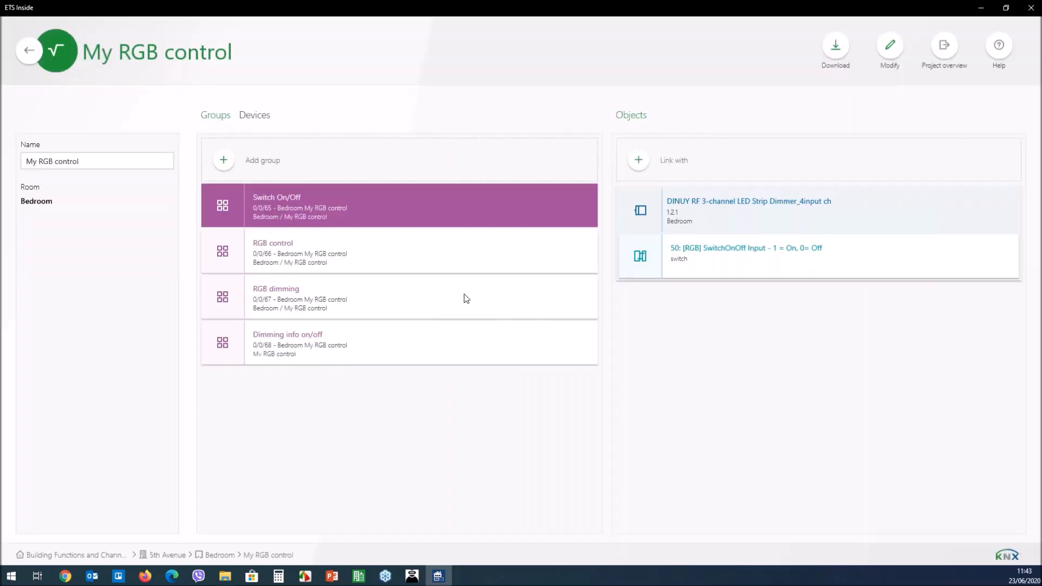
{"action": "left_click", "coordinate": [350, 256]}
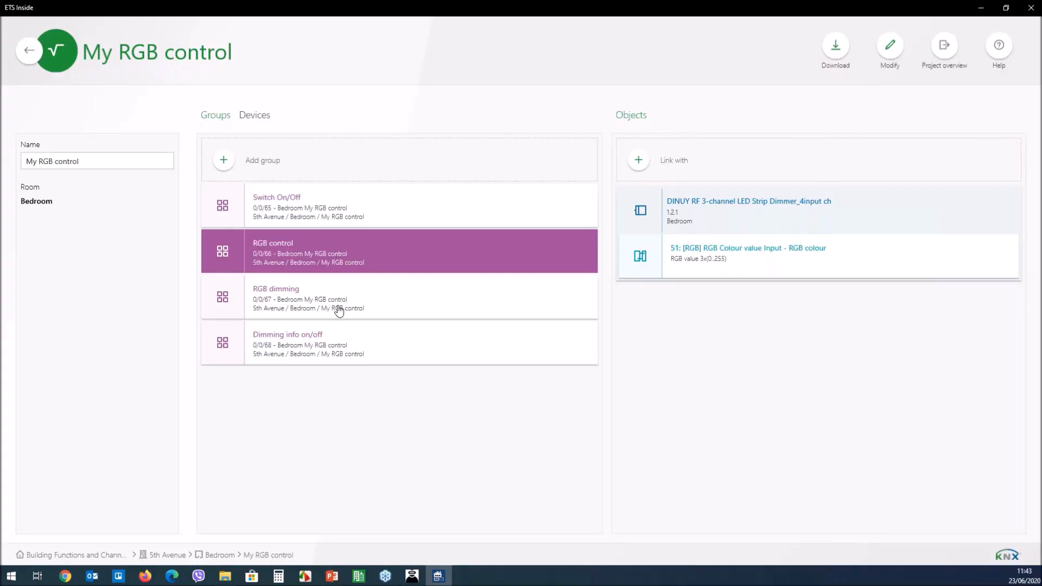